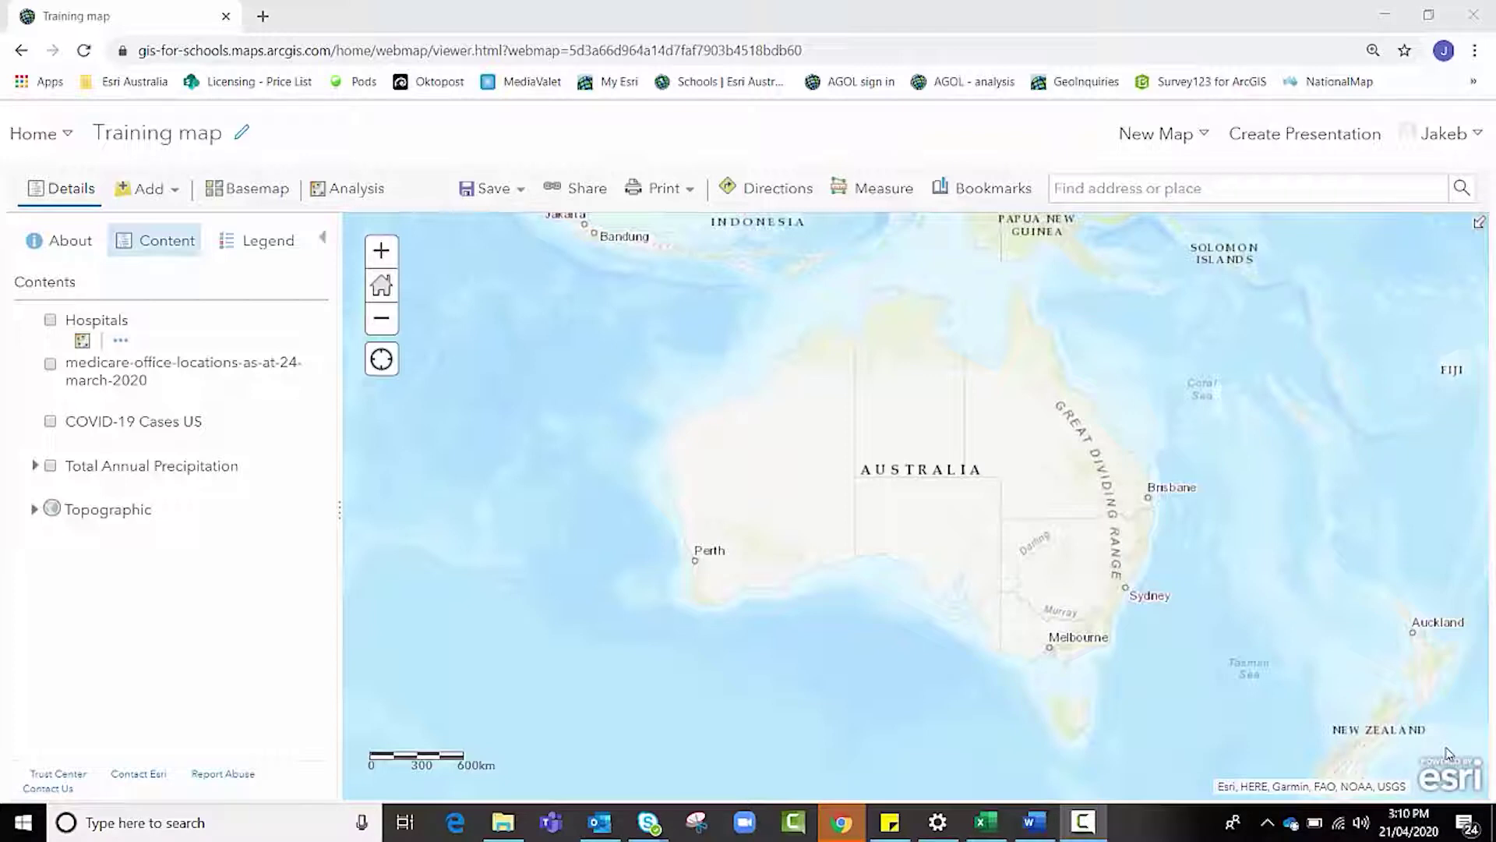
Step: Open Map Viewer's add-data options and show the Training folder in File Explorer
{"action": "left_click", "coordinate": [168, 193]}
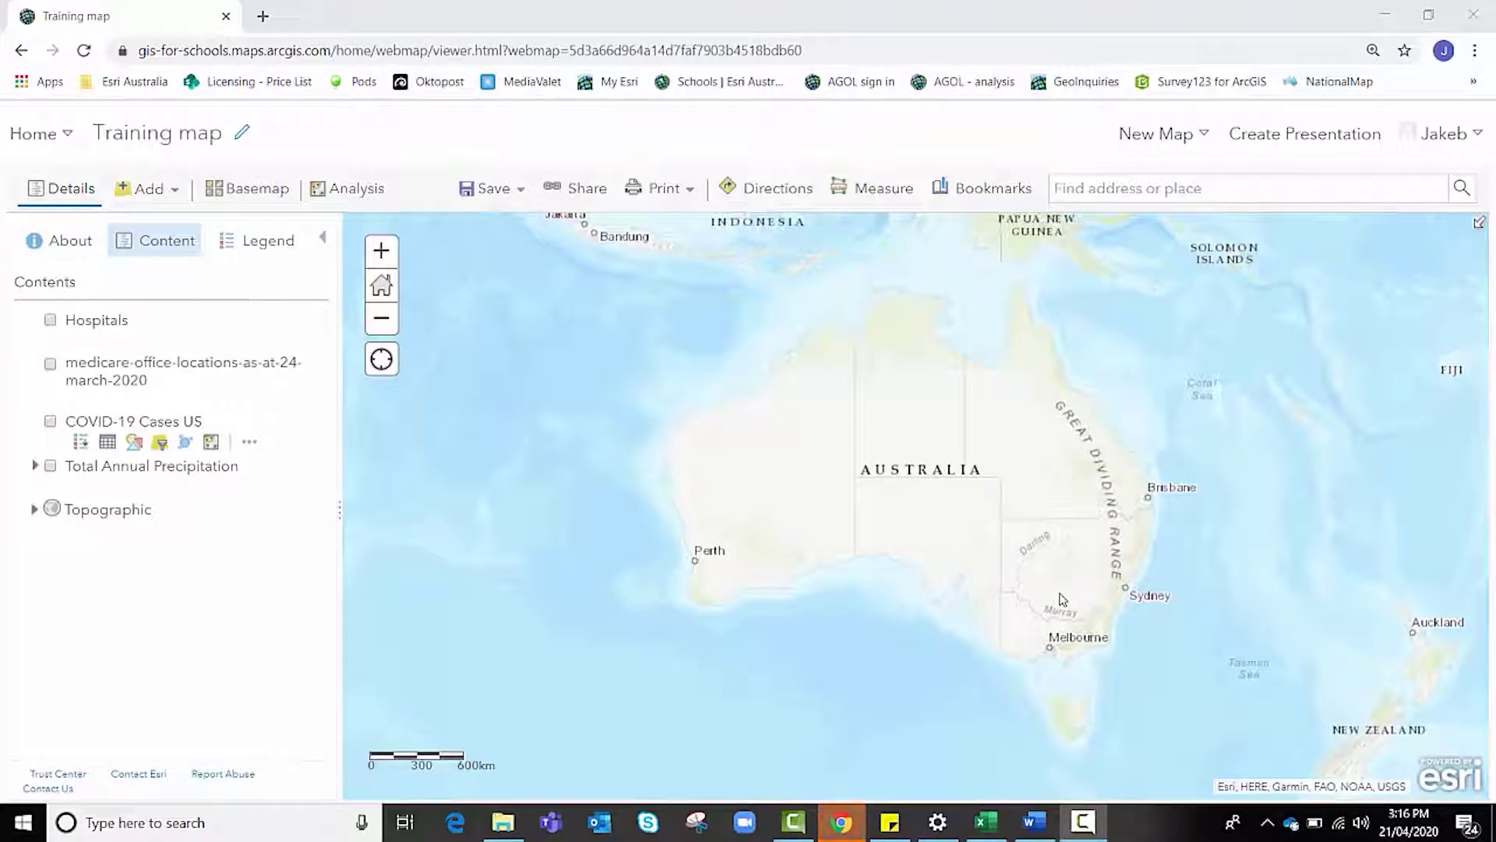
{"action": "left_click", "coordinate": [503, 822]}
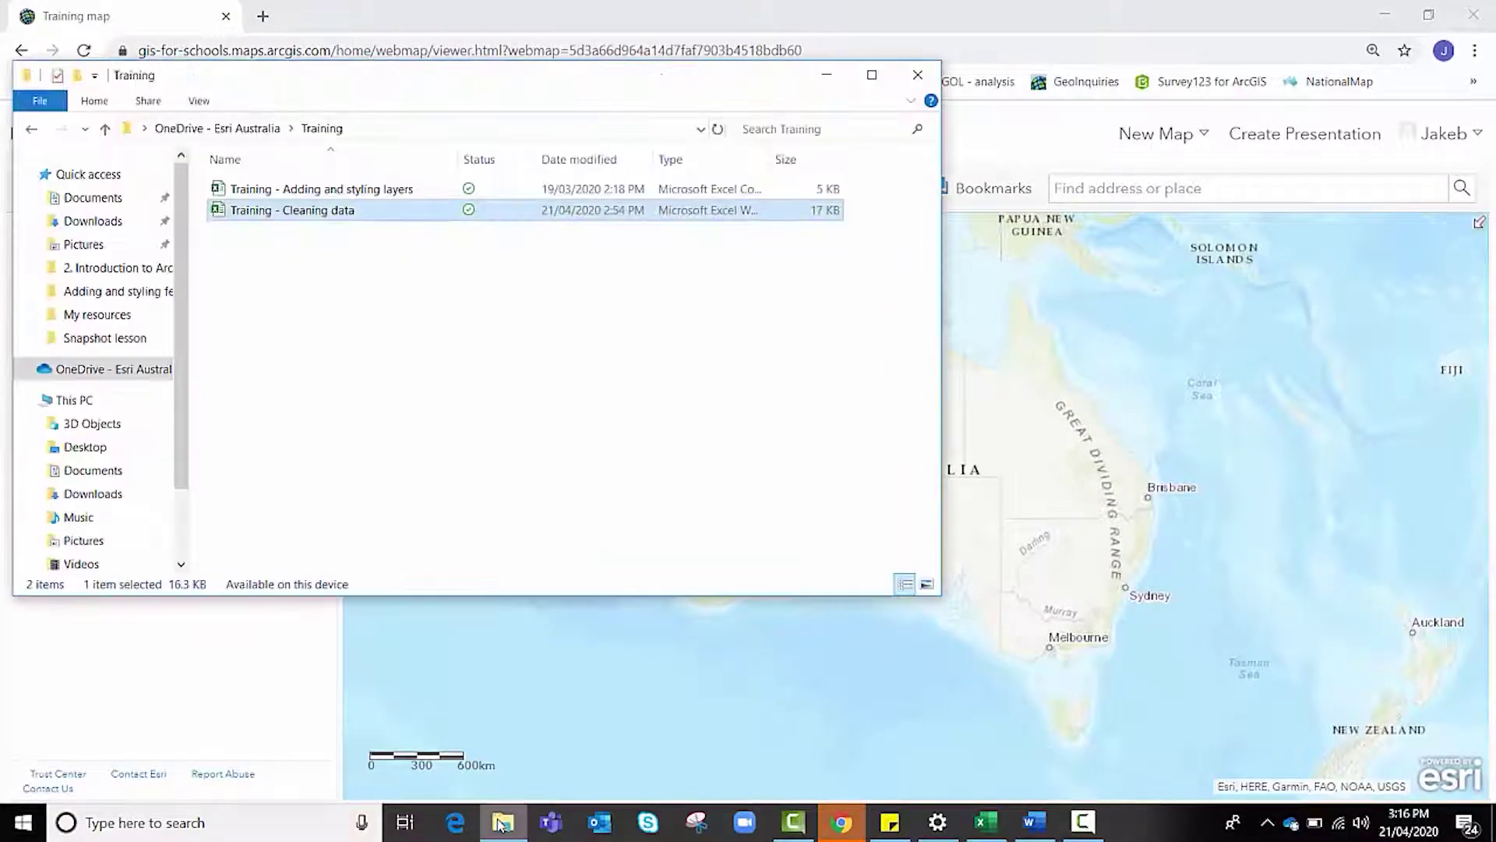
Step: Open the 'Training - Cleaning data' workbook from the Training folder in Excel
{"action": "double_click", "coordinate": [327, 217]}
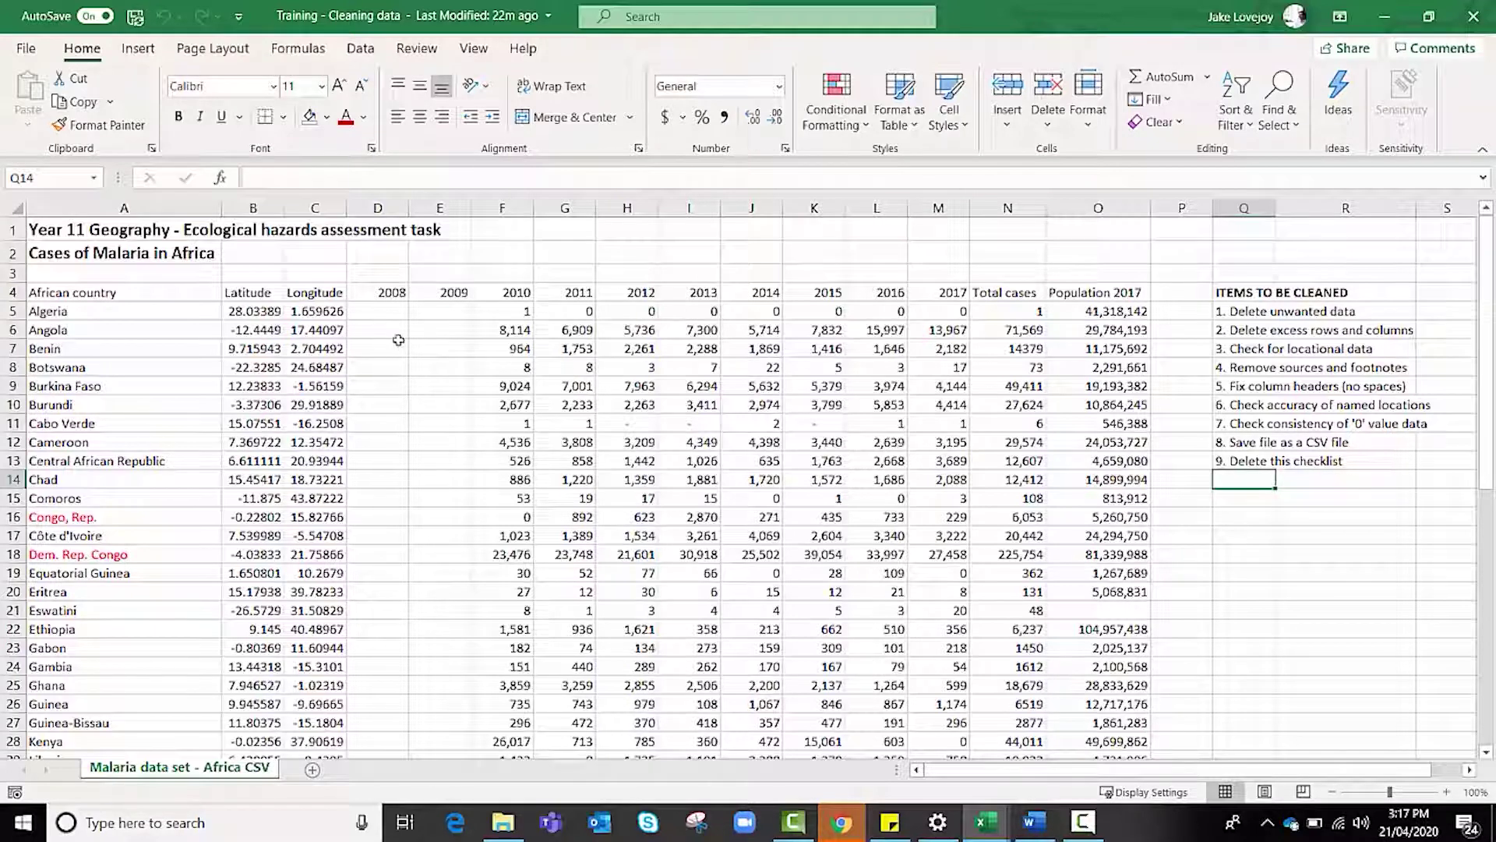
Step: Delete the empty 2008 and 2009 columns D:E from the malaria table
{"action": "left_click_drag", "start_coordinate": [387, 207], "coordinate": [425, 207]}
{"action": "right_click", "coordinate": [424, 208]}
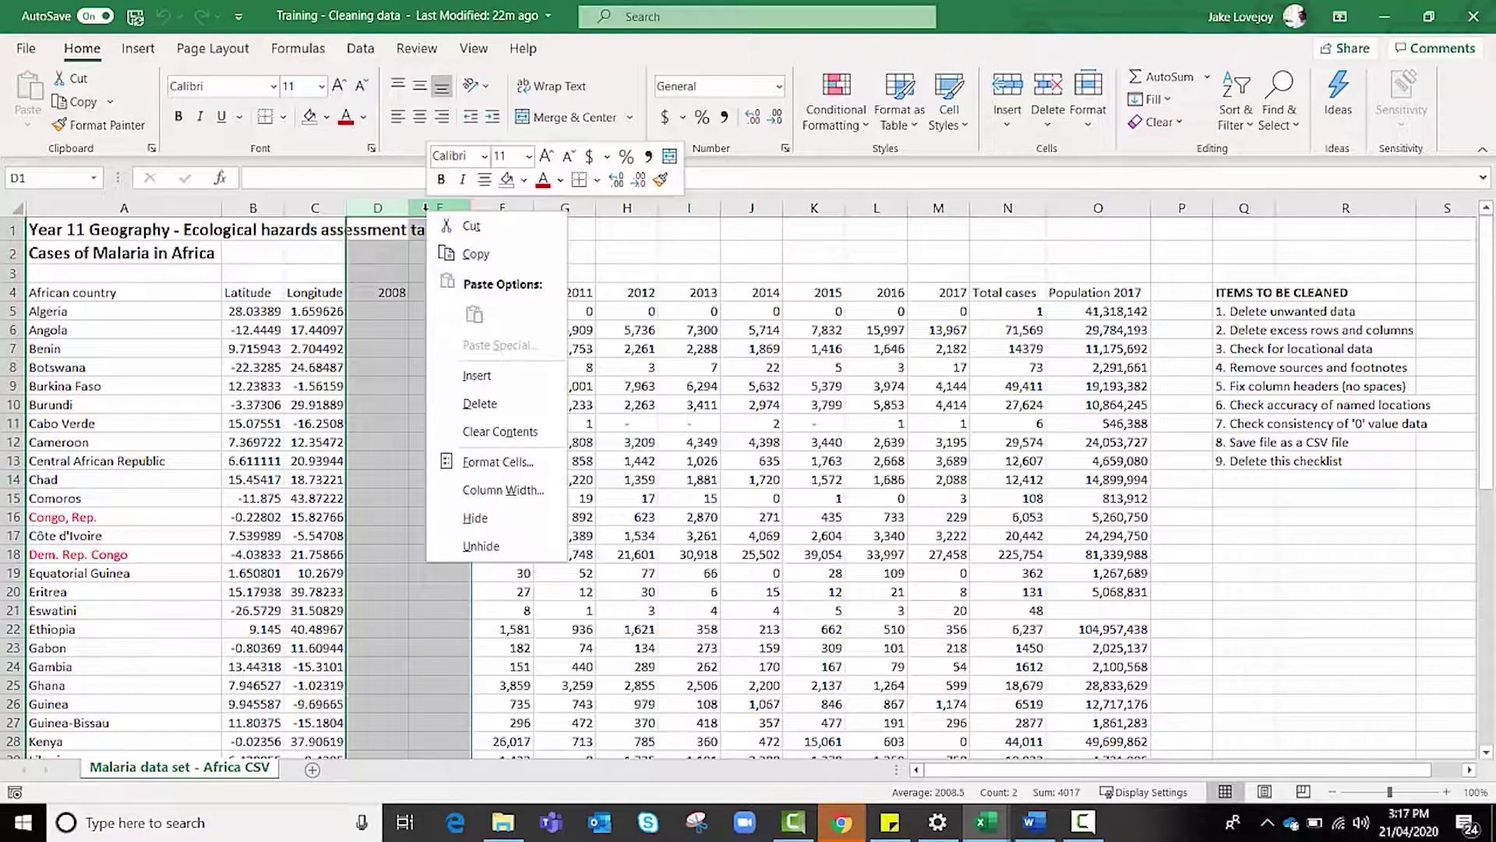
{"action": "left_click", "coordinate": [480, 403]}
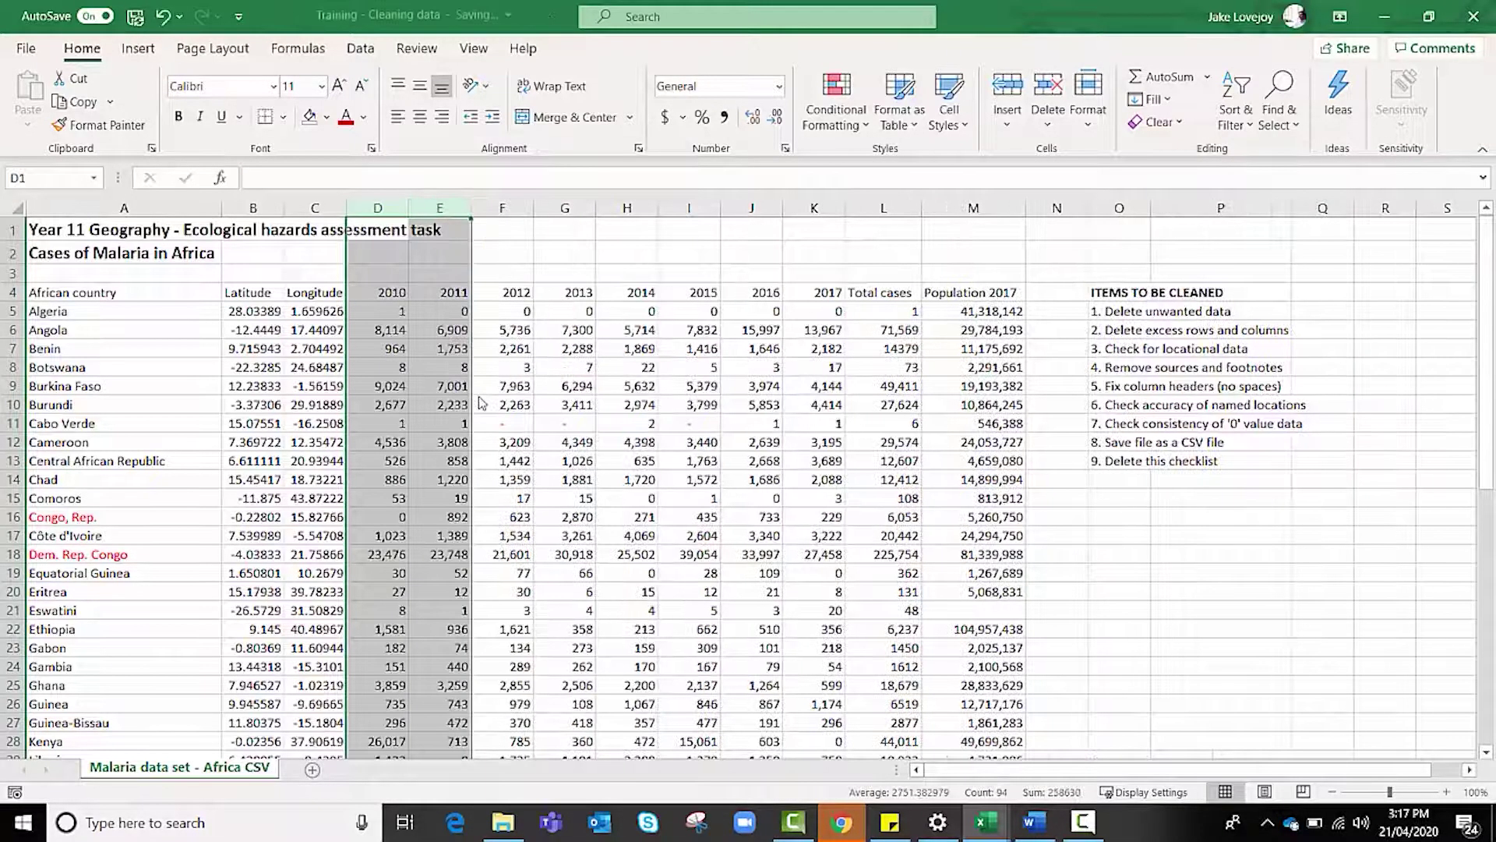
{"action": "left_click", "coordinate": [480, 403]}
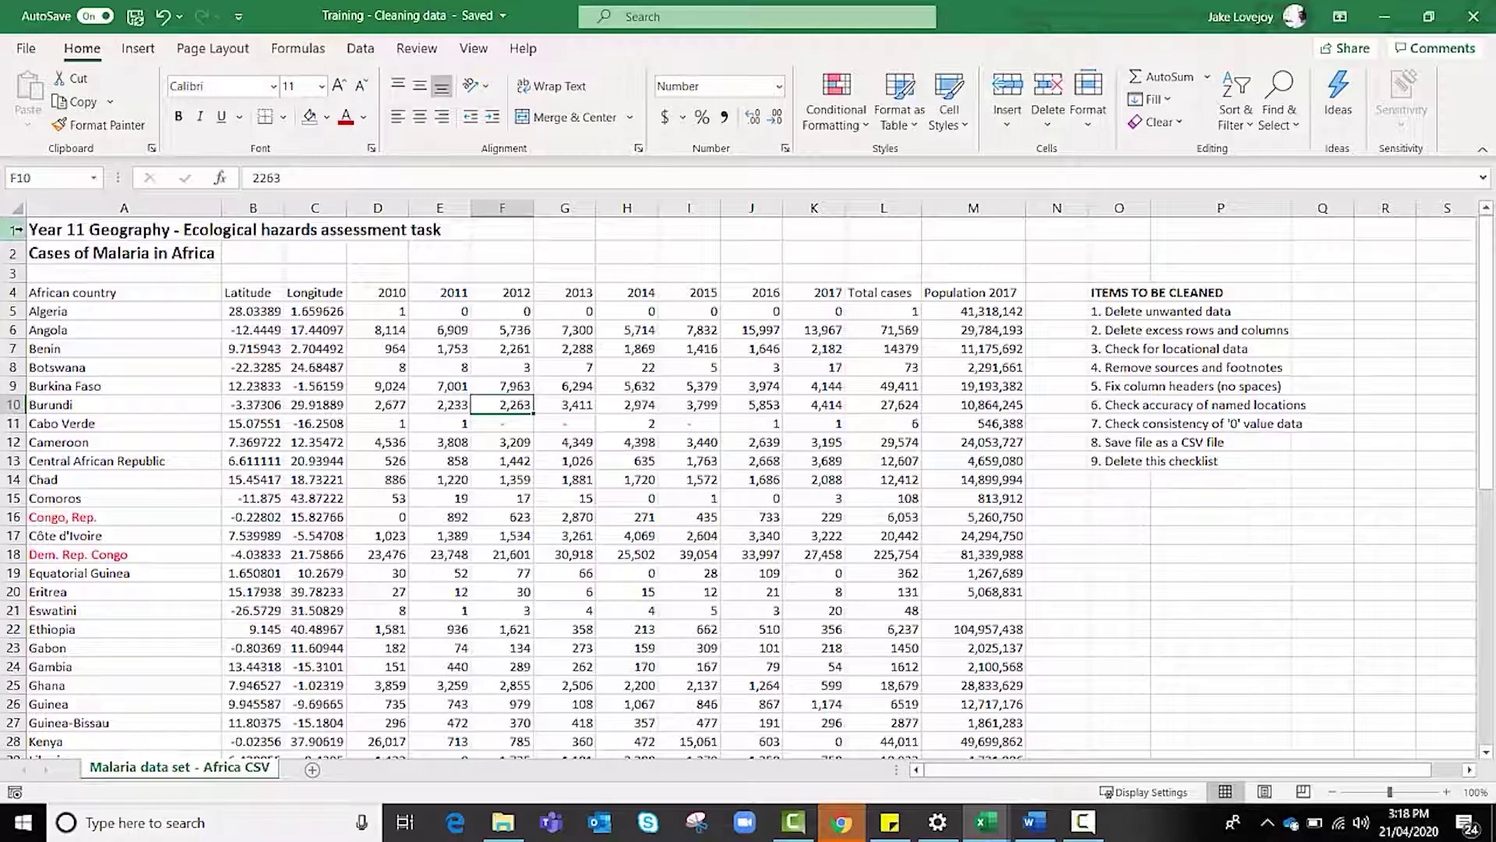
Step: Delete title rows 1–3 so the table's column headers sit in row 1
{"action": "left_click_drag", "start_coordinate": [15, 230], "coordinate": [18, 273]}
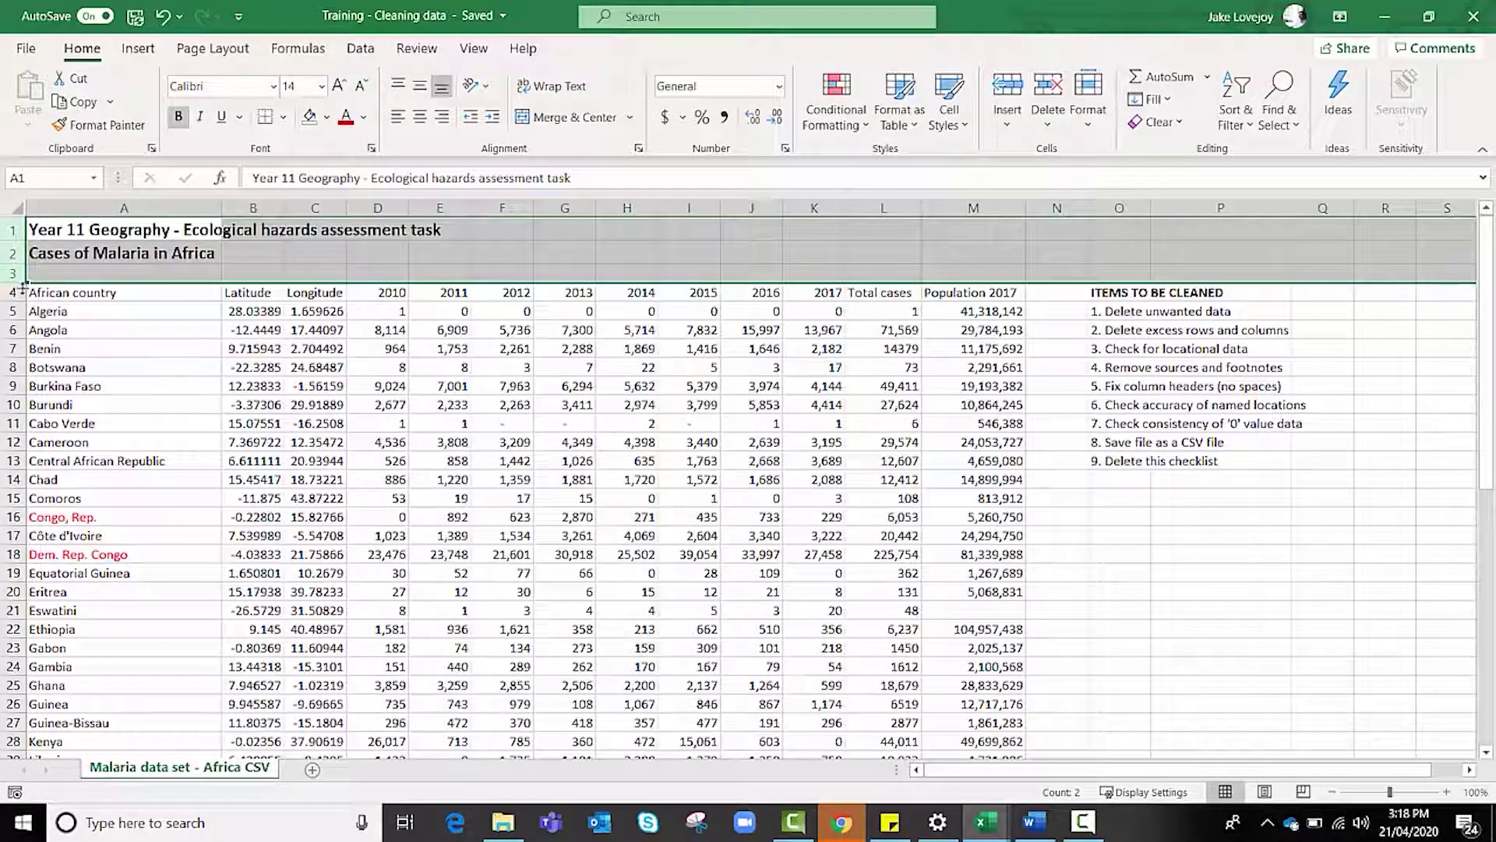
{"action": "right_click", "coordinate": [17, 240]}
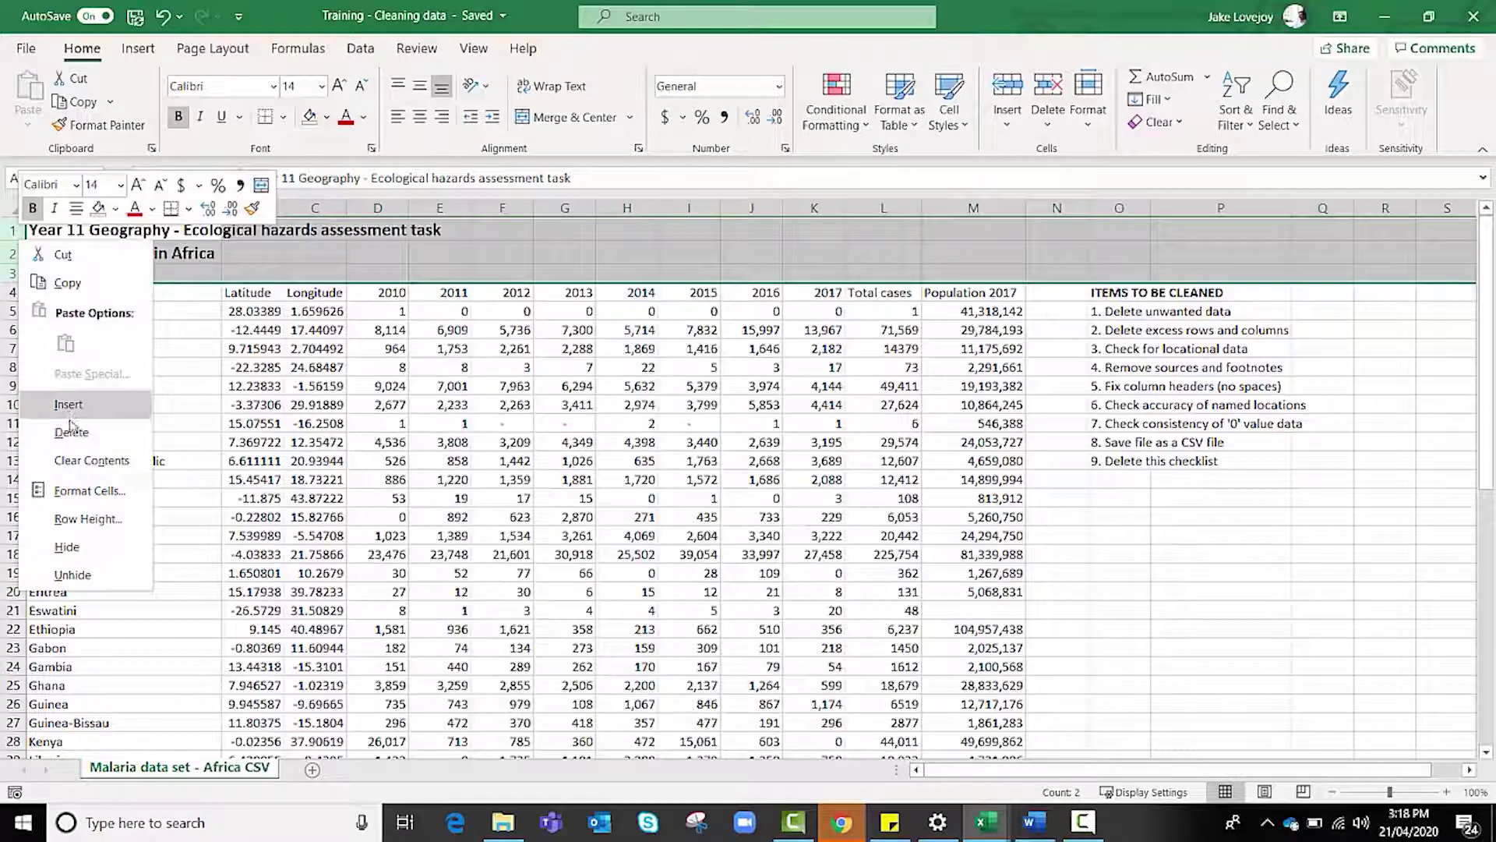
{"action": "left_click", "coordinate": [68, 431]}
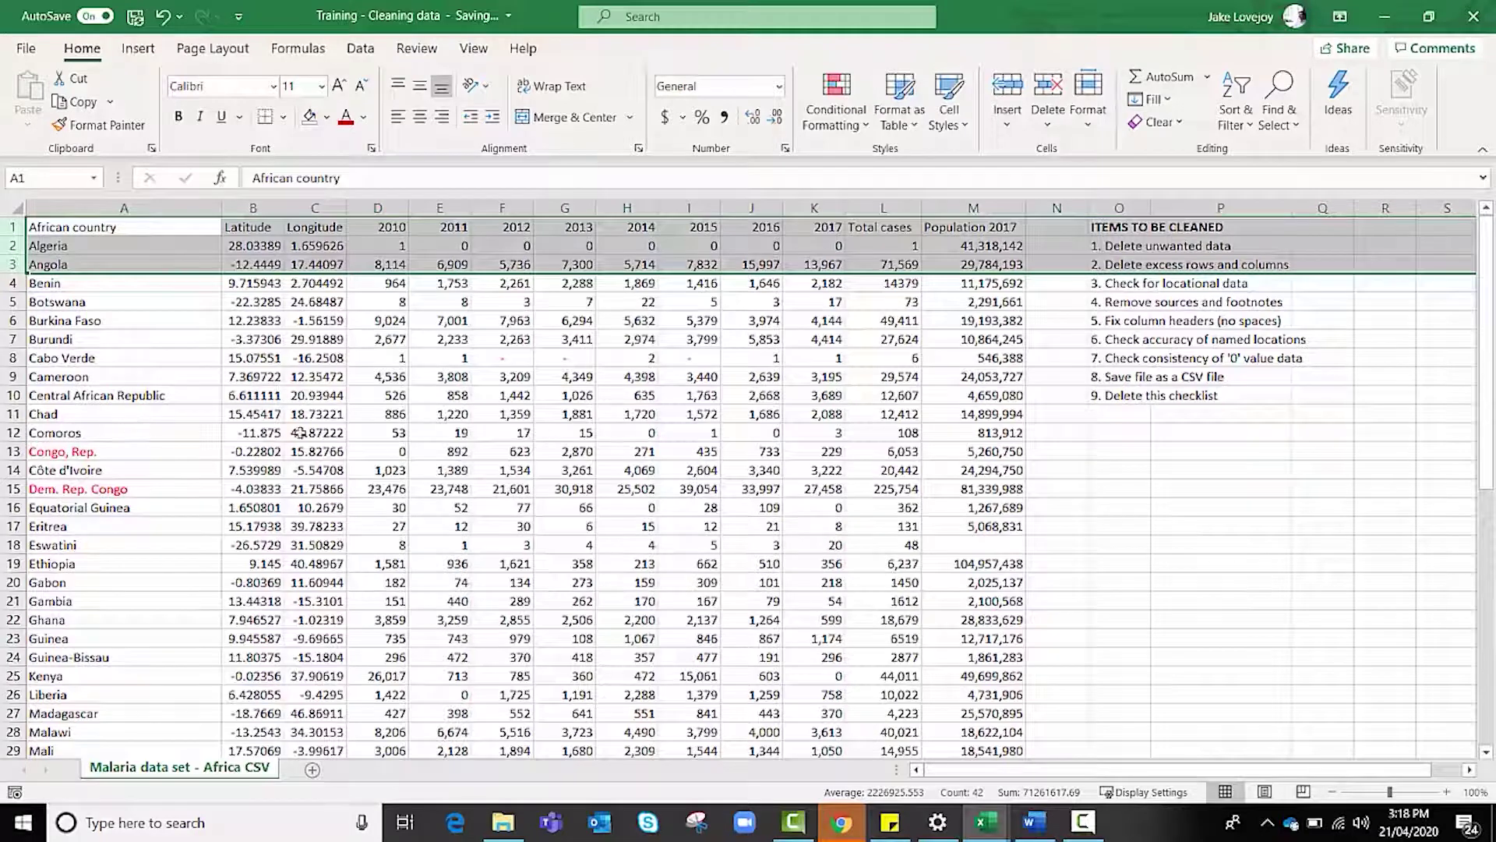
{"action": "left_click", "coordinate": [575, 301]}
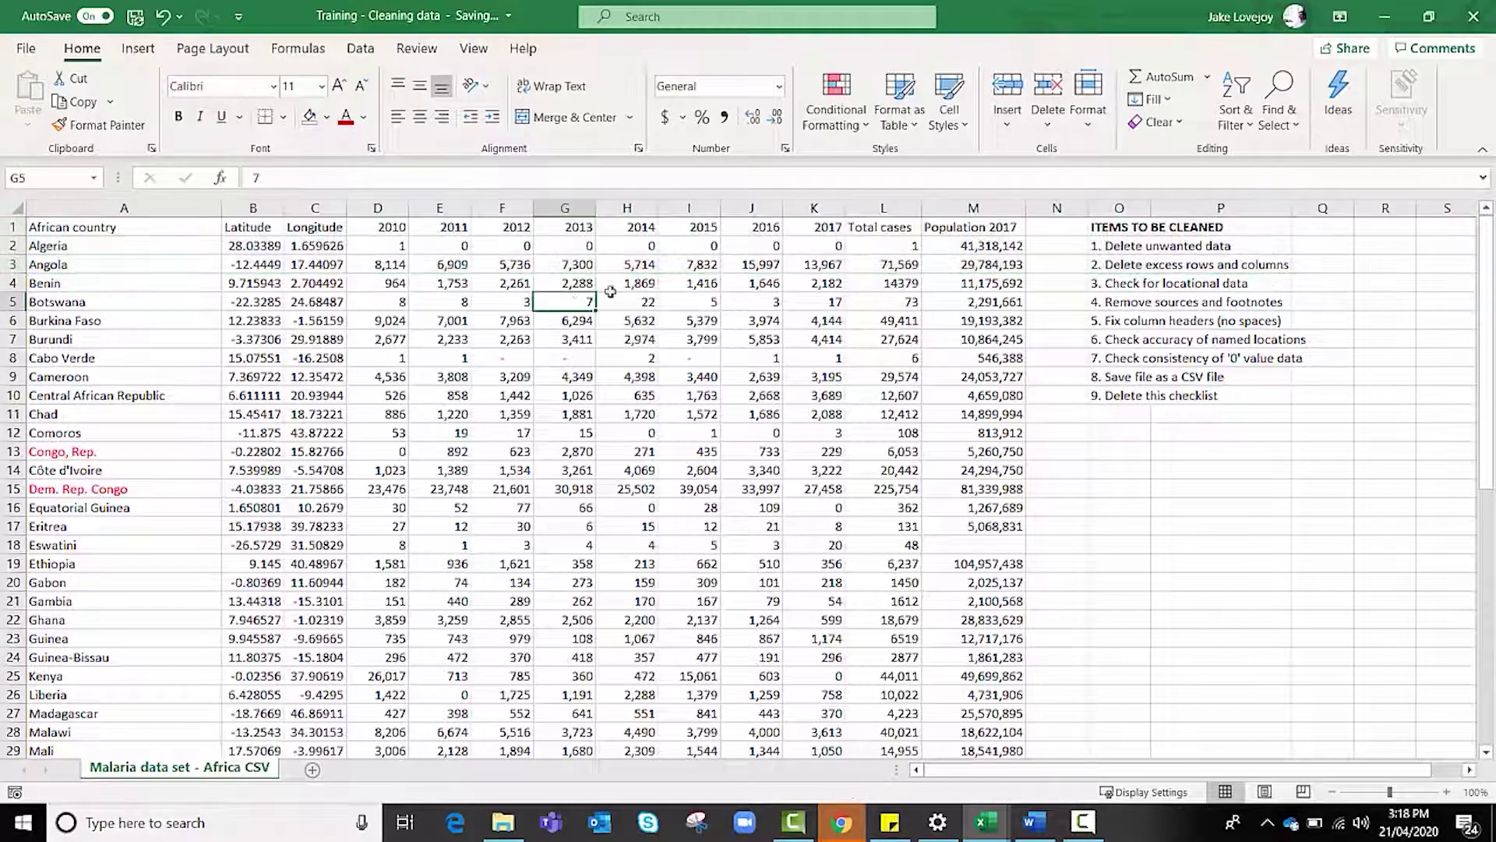
{"action": "left_click", "coordinate": [1073, 228]}
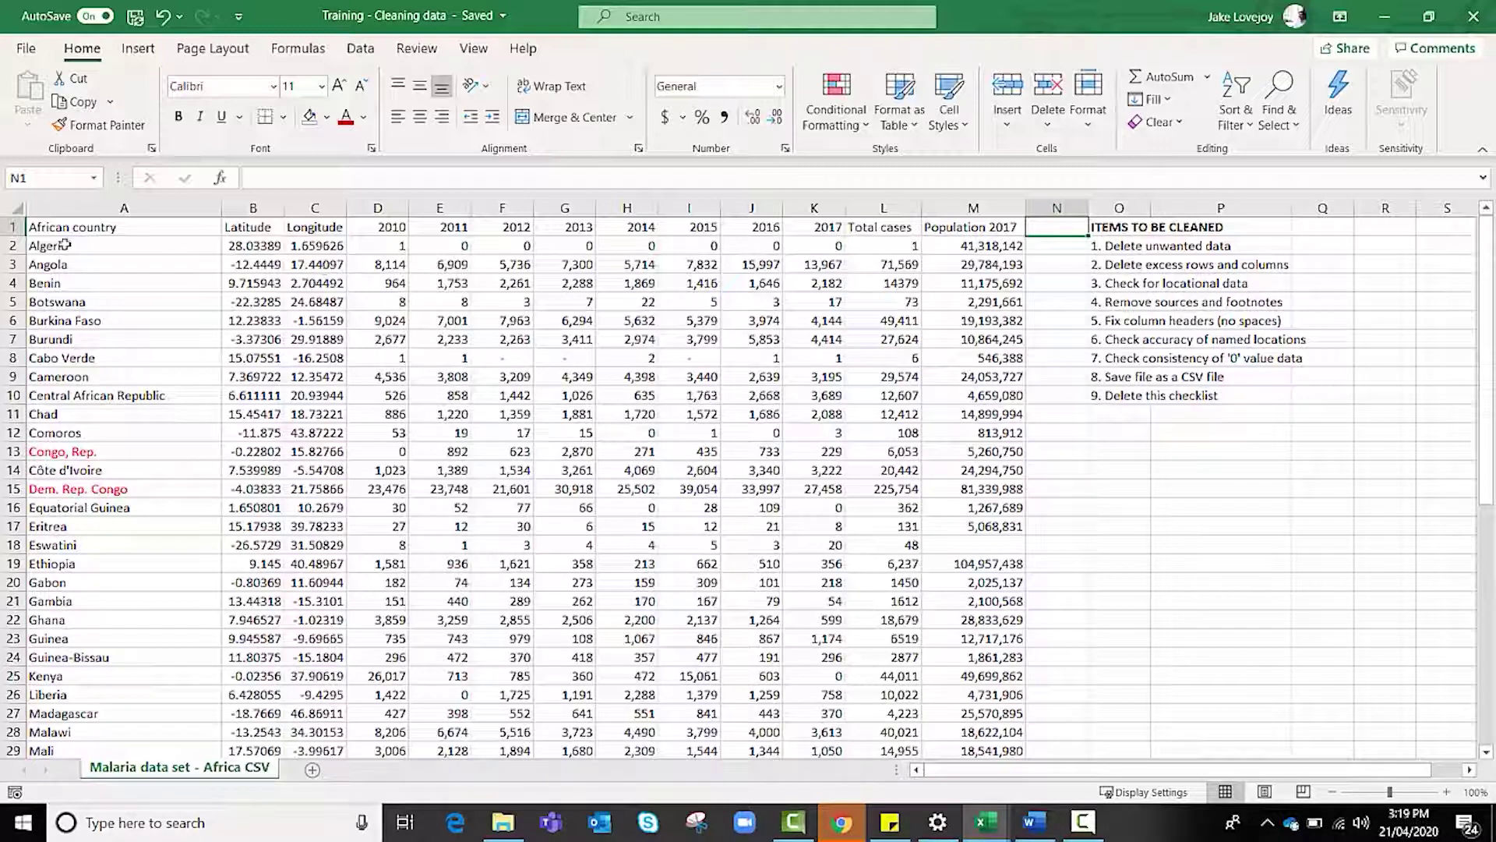
{"action": "left_click_drag", "start_coordinate": [64, 244], "coordinate": [45, 696]}
{"action": "left_click", "coordinate": [44, 696]}
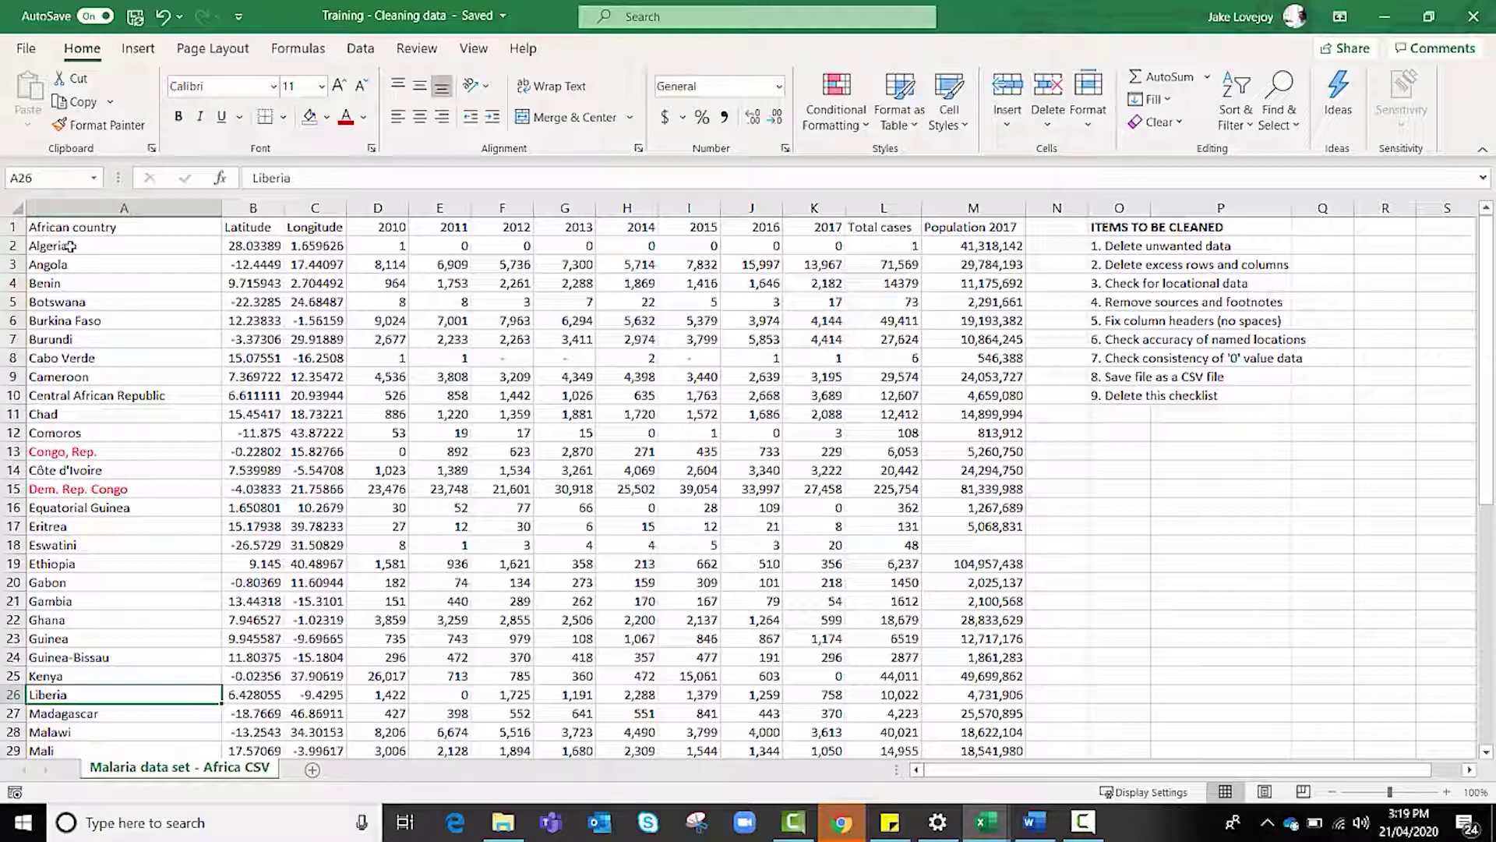
{"action": "left_click", "coordinate": [70, 246]}
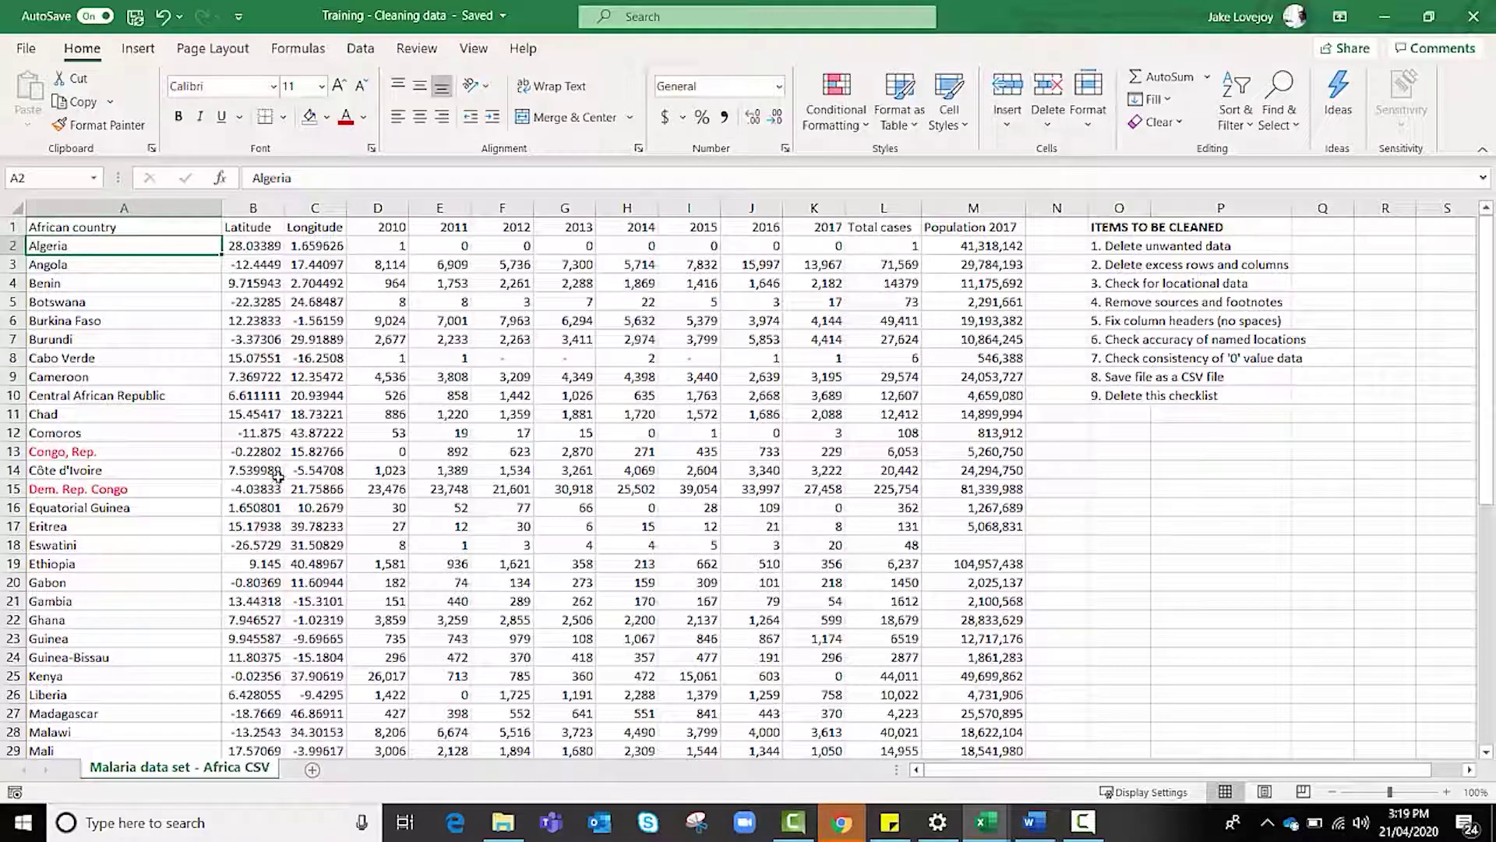
{"action": "left_click", "coordinate": [248, 228]}
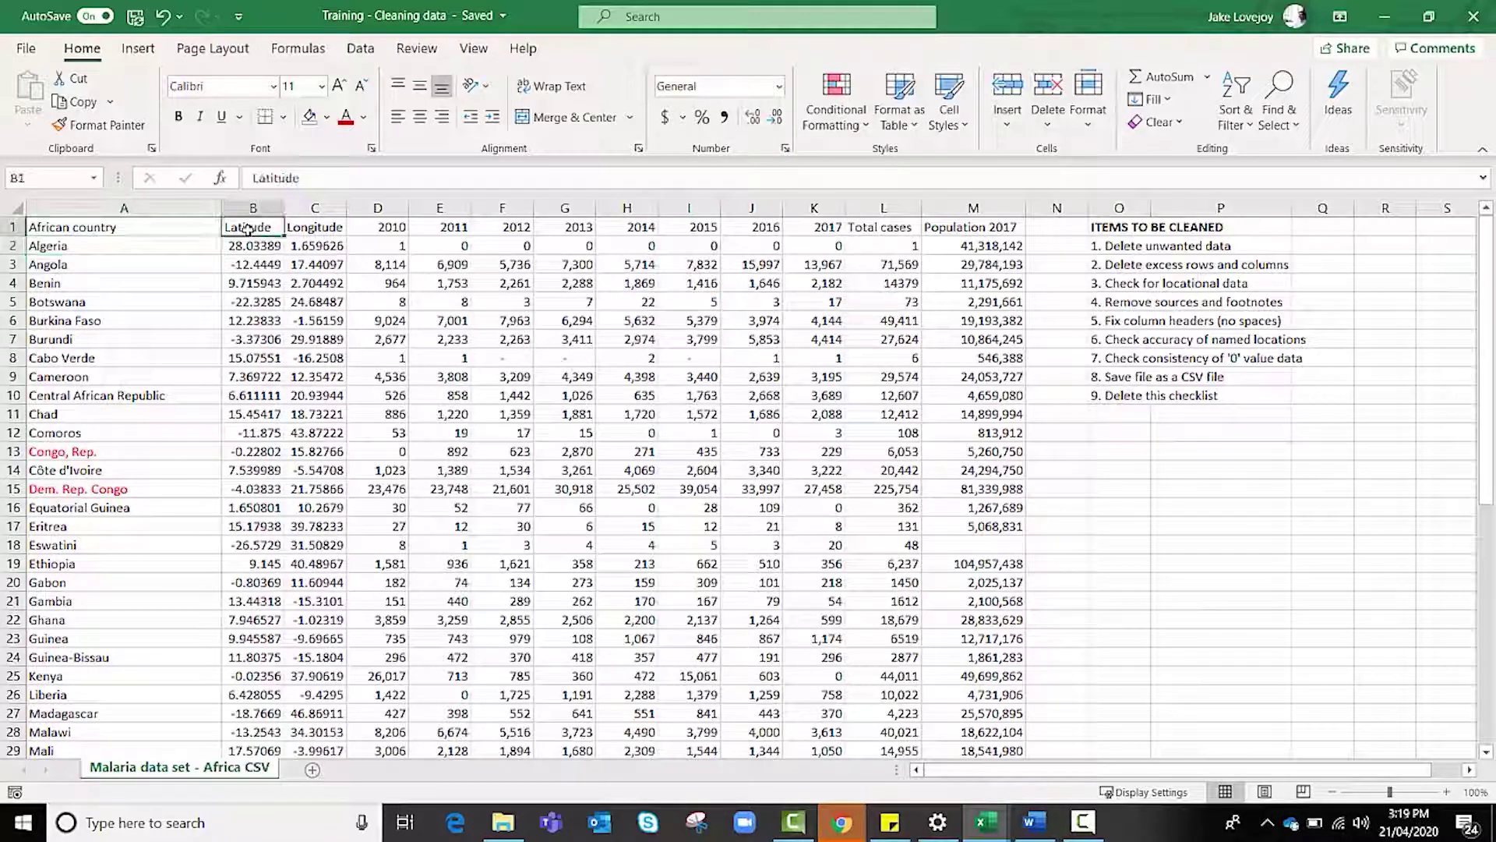
{"action": "left_click", "coordinate": [294, 229]}
{"action": "left_click", "coordinate": [269, 229]}
{"action": "left_click", "coordinate": [296, 228]}
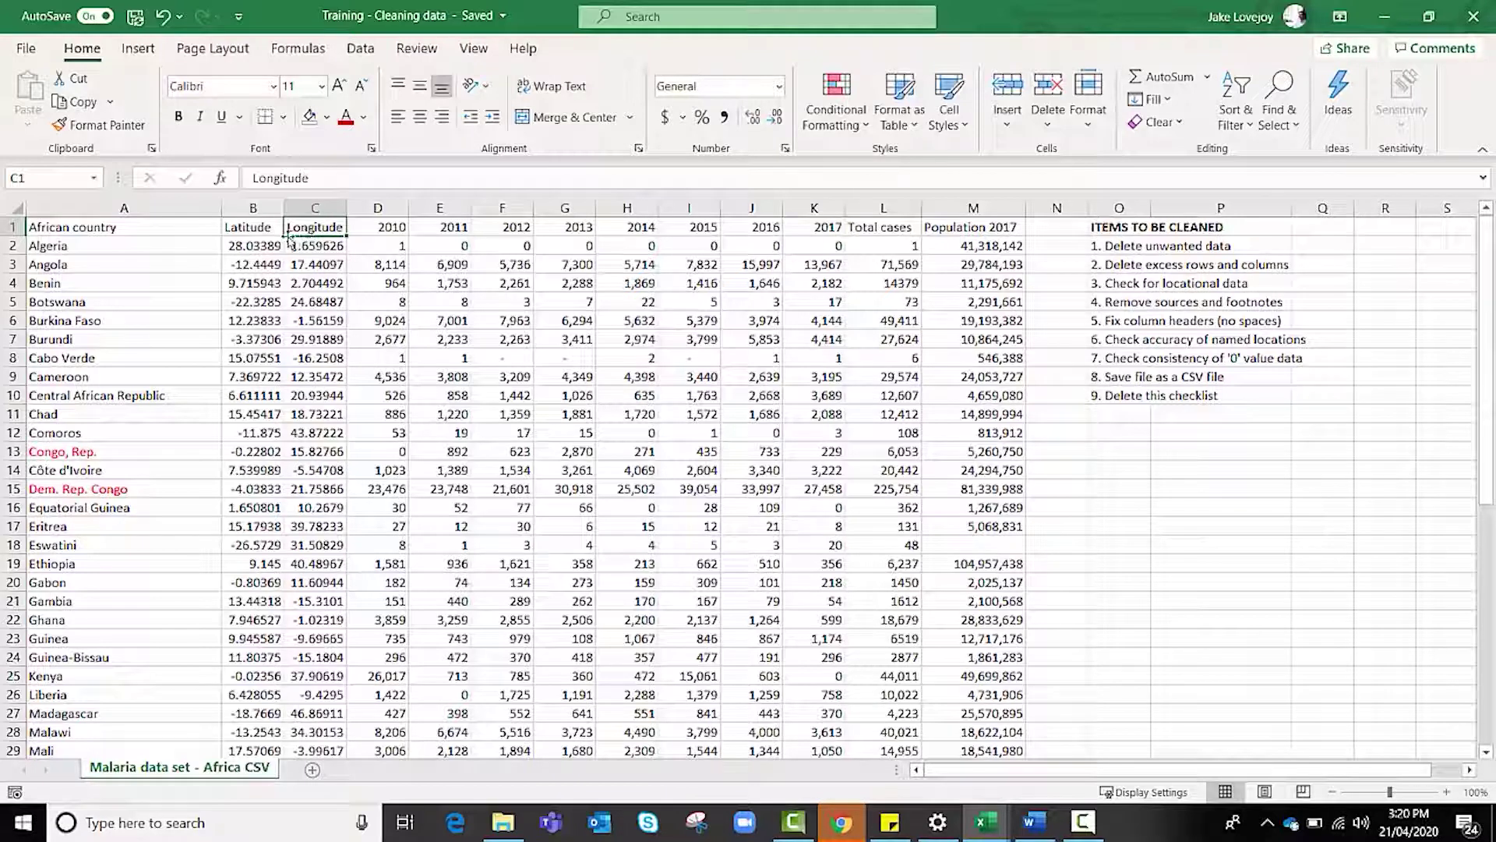
{"action": "left_click", "coordinate": [252, 230]}
{"action": "left_click", "coordinate": [291, 230]}
Step: Shorten 'Congo, Rep.' in A13 to 'Congo'
{"action": "left_click", "coordinate": [141, 456]}
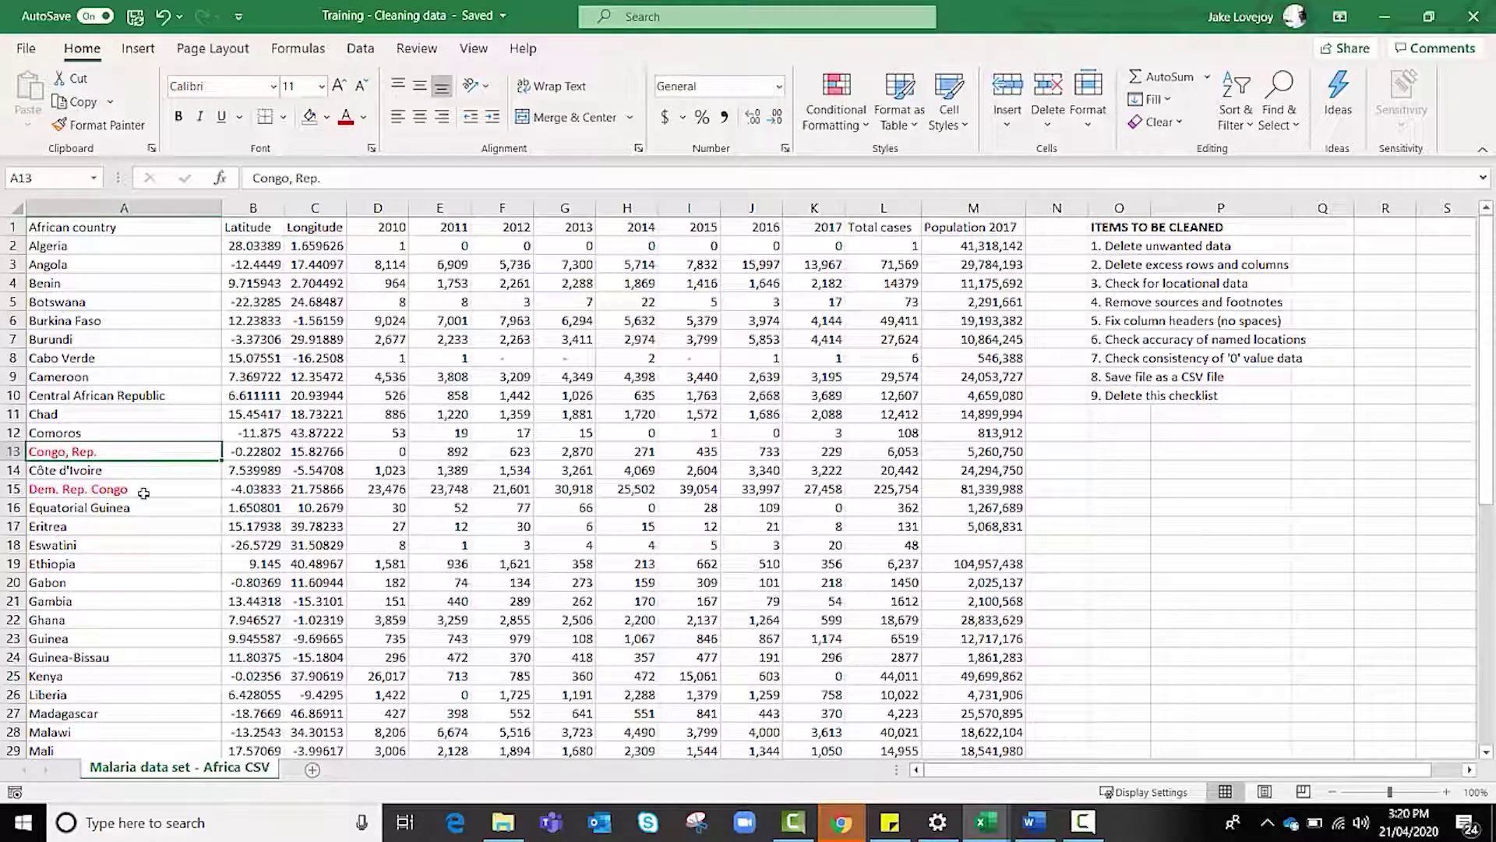
{"action": "left_click", "coordinate": [144, 493]}
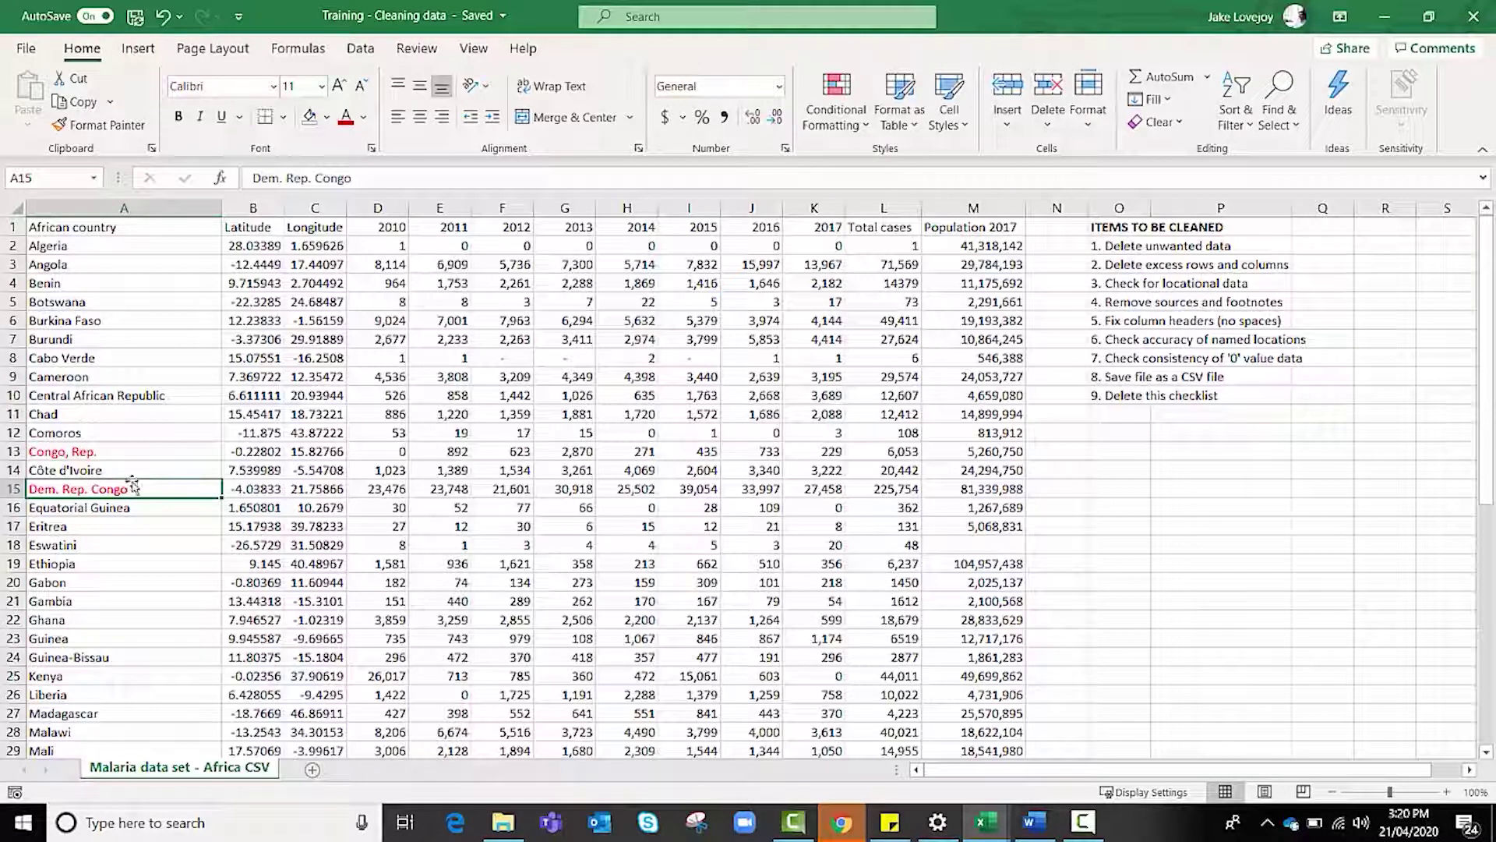
{"action": "double_click", "coordinate": [132, 451]}
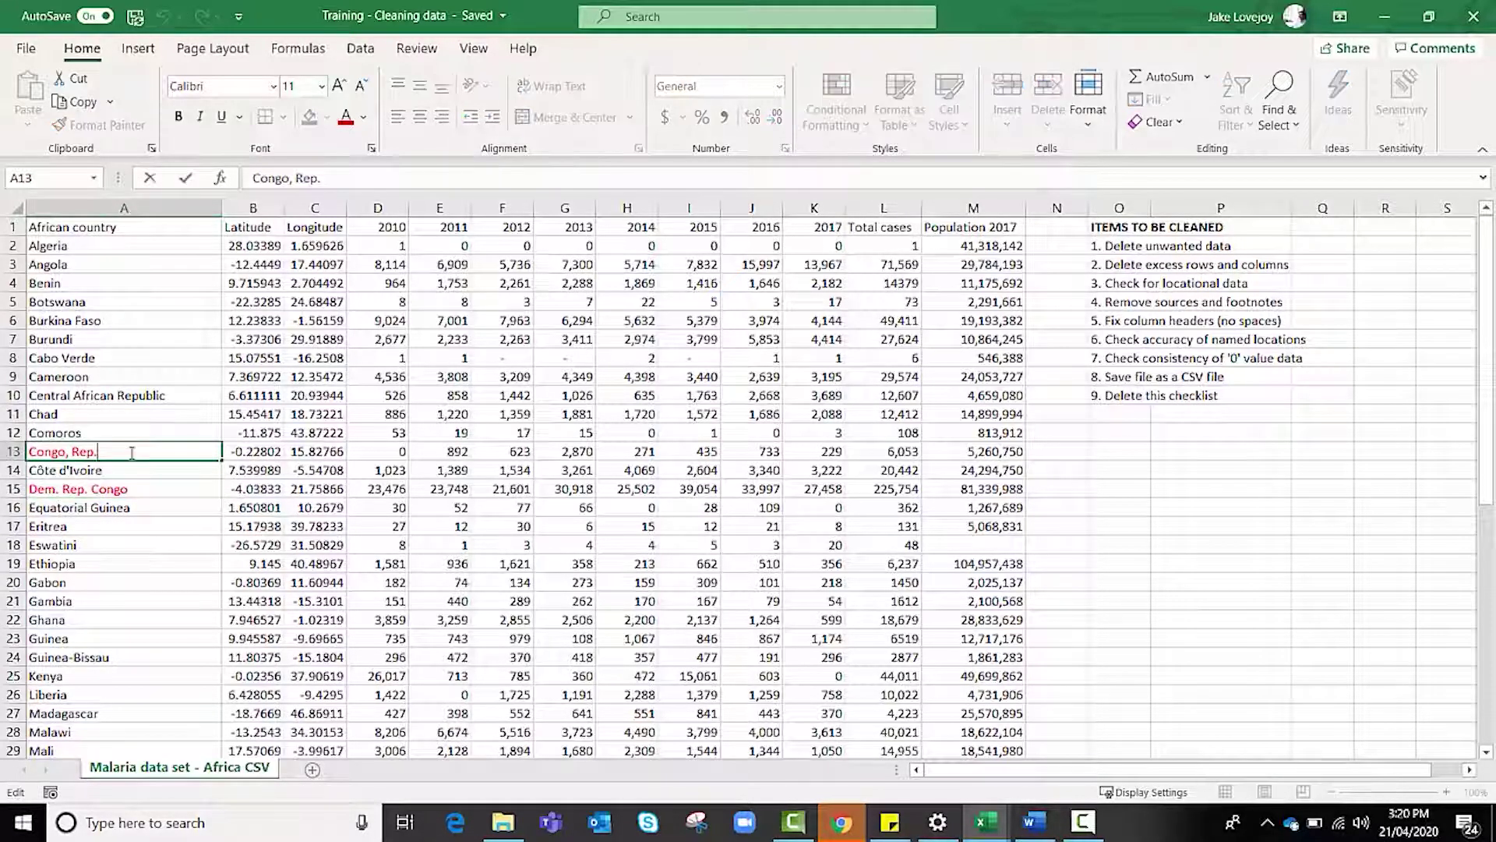
{"action": "key", "text": "BackSpace"}
{"action": "key", "text": "BackSpace"}
{"action": "key", "text": "BackSpace"}
{"action": "key", "text": "BackSpace"}
{"action": "key", "text": "BackSpace"}
{"action": "key", "text": "BackSpace"}
{"action": "left_click", "coordinate": [116, 488]}
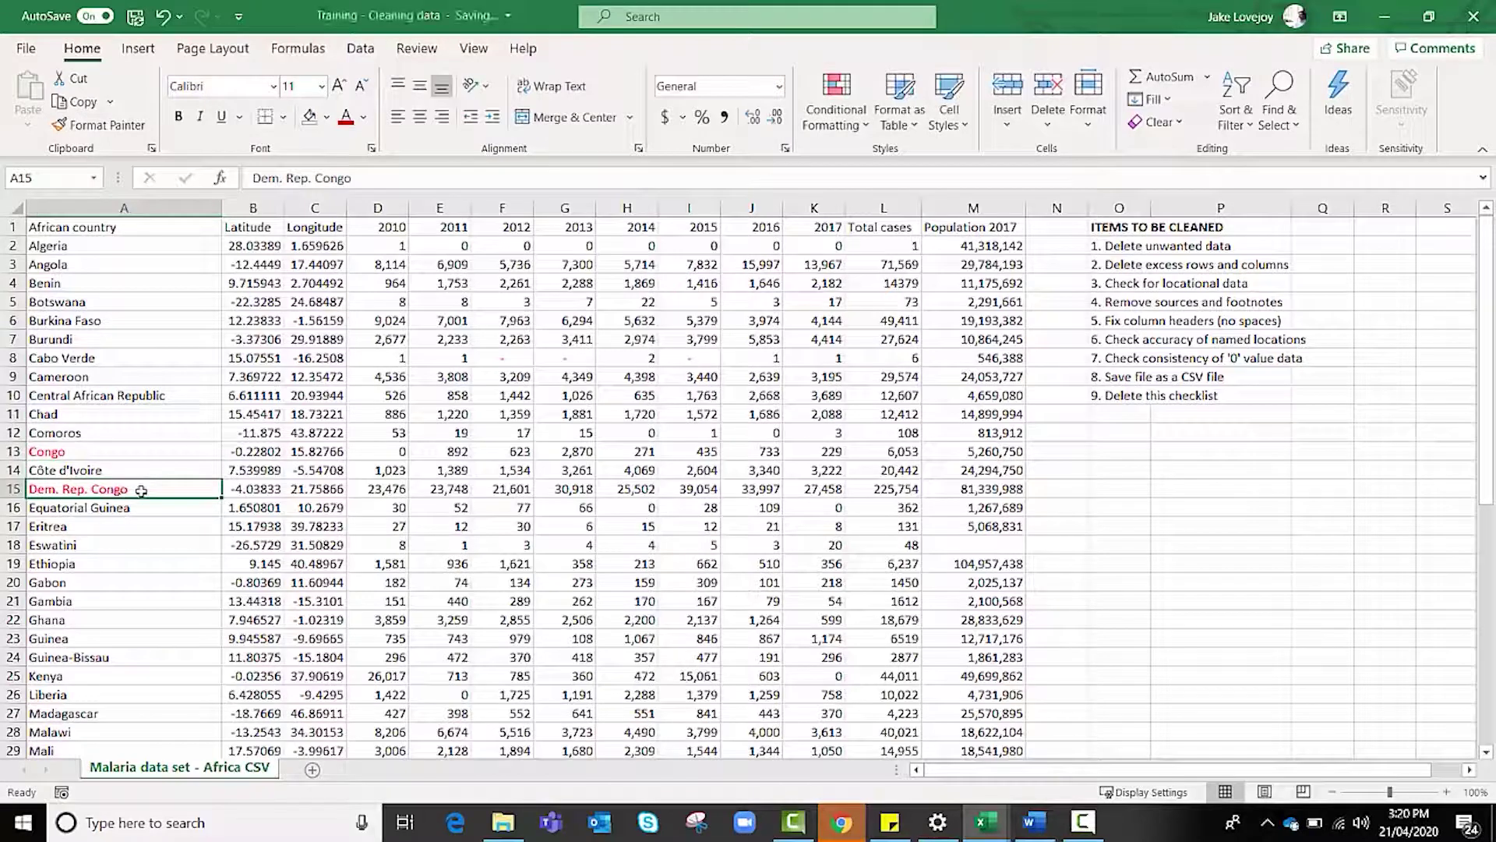
Step: Replace 'Dem. Rep. Congo' in A15 with 'Democratic Republic of the Congo'
{"action": "double_click", "coordinate": [141, 490]}
{"action": "left_click_drag", "start_coordinate": [141, 489], "coordinate": [28, 490]}
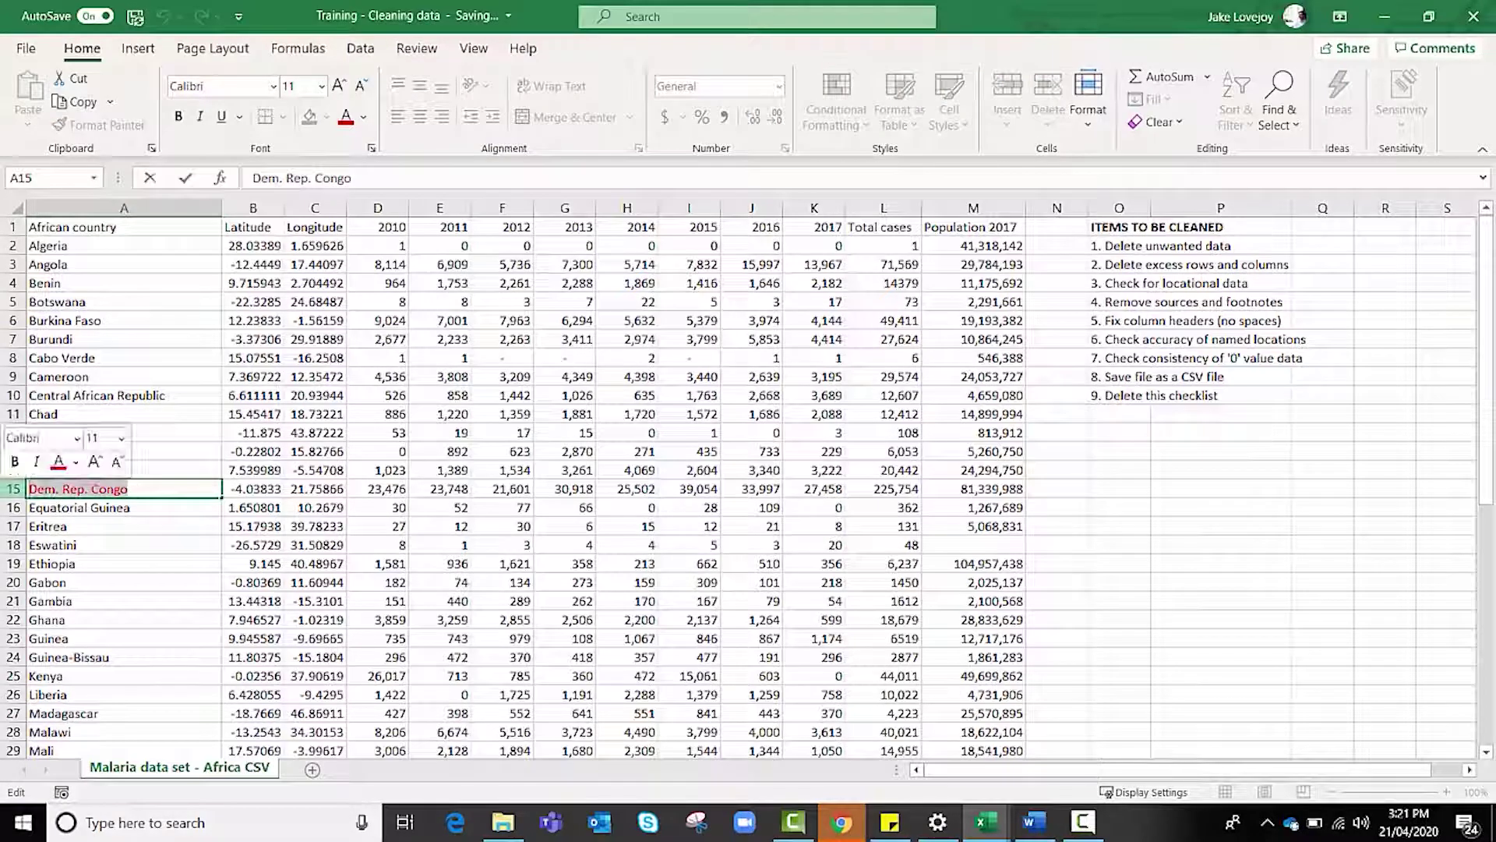
{"action": "type", "text": "Demoncr"}
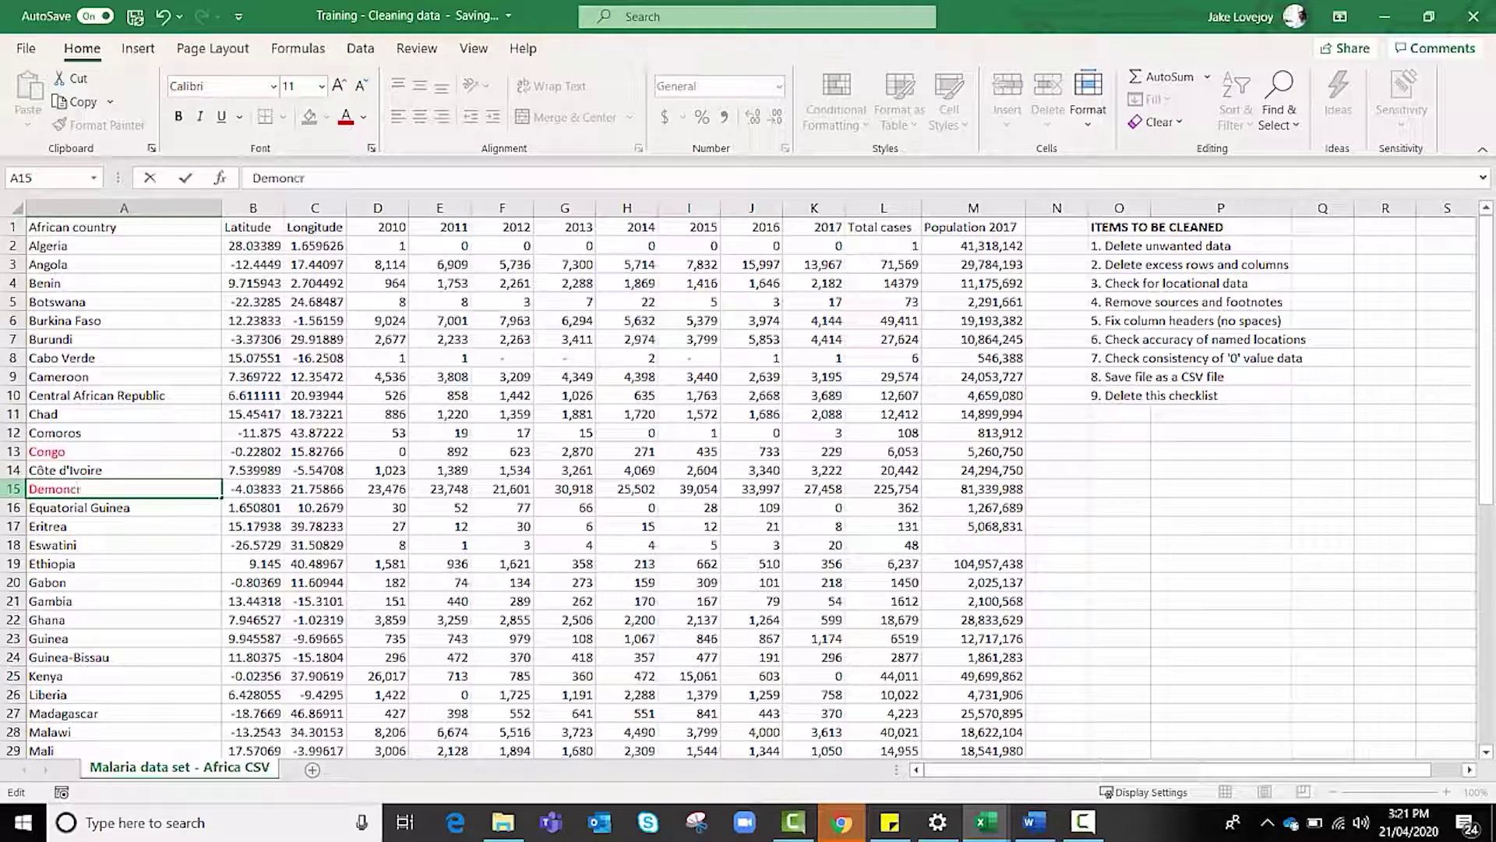
{"action": "key", "text": "BackSpace"}
{"action": "key", "text": "BackSpace"}
{"action": "key", "text": "BackSpace"}
{"action": "type", "text": "cratic R"}
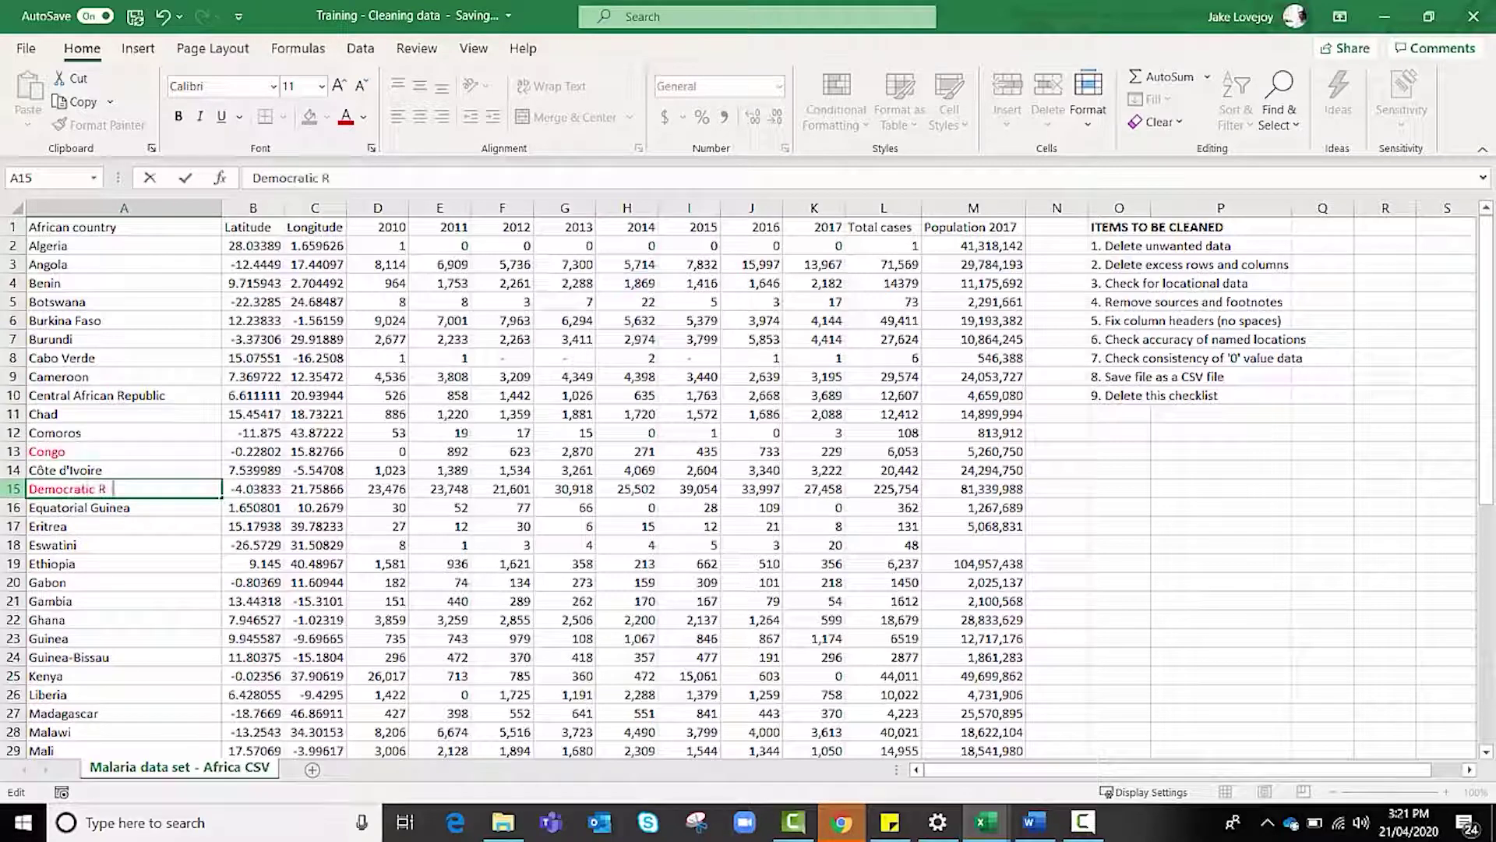
{"action": "type", "text": "epublic of Cong"}
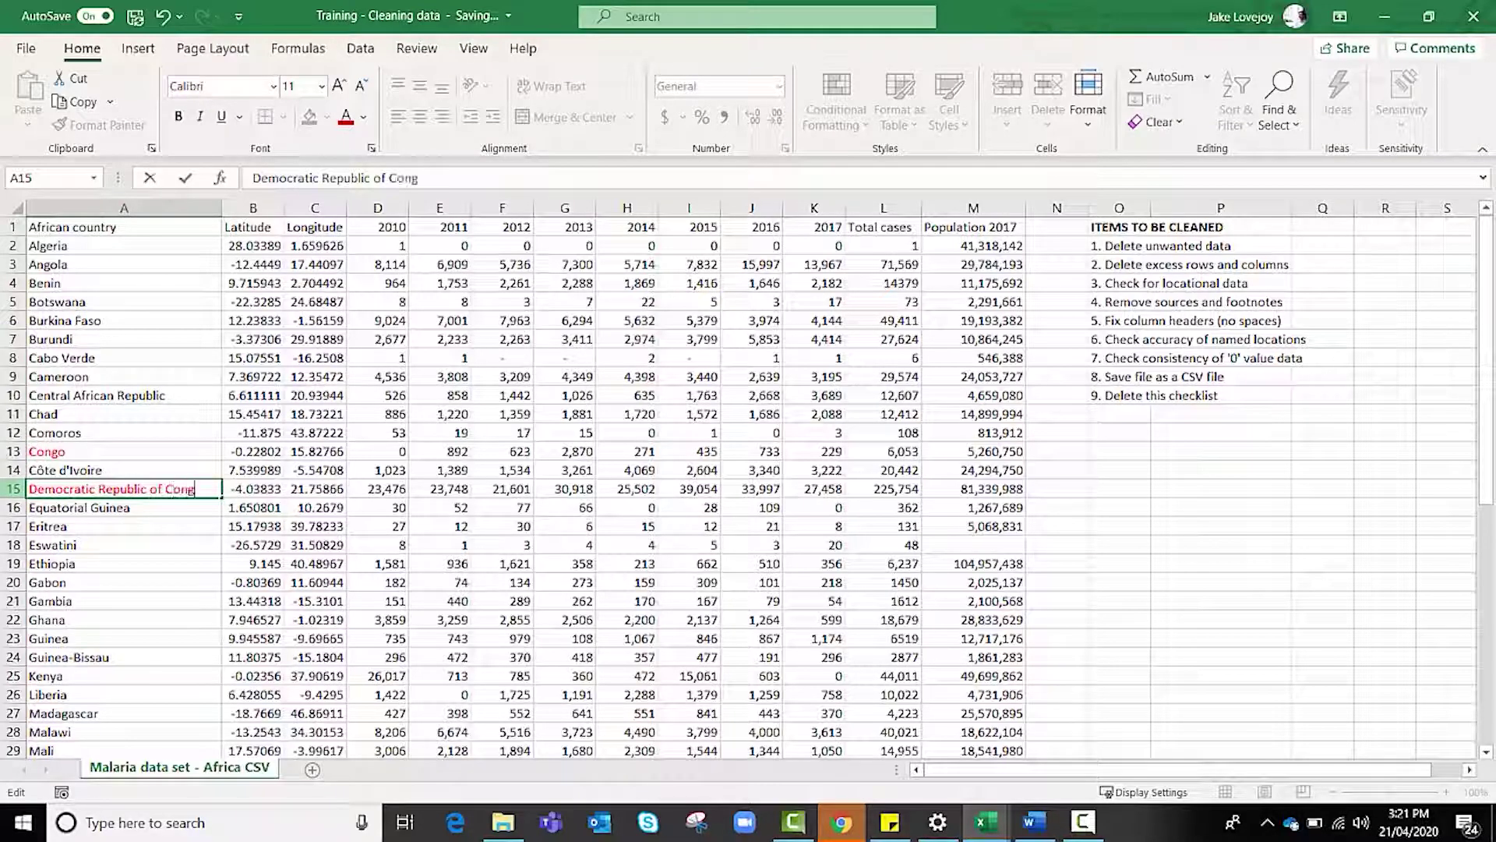
{"action": "key", "text": "BackSpace"}
{"action": "key", "text": "BackSpace"}
{"action": "key", "text": "BackSpace"}
{"action": "key", "text": "BackSpace"}
{"action": "type", "text": "the Congo"}
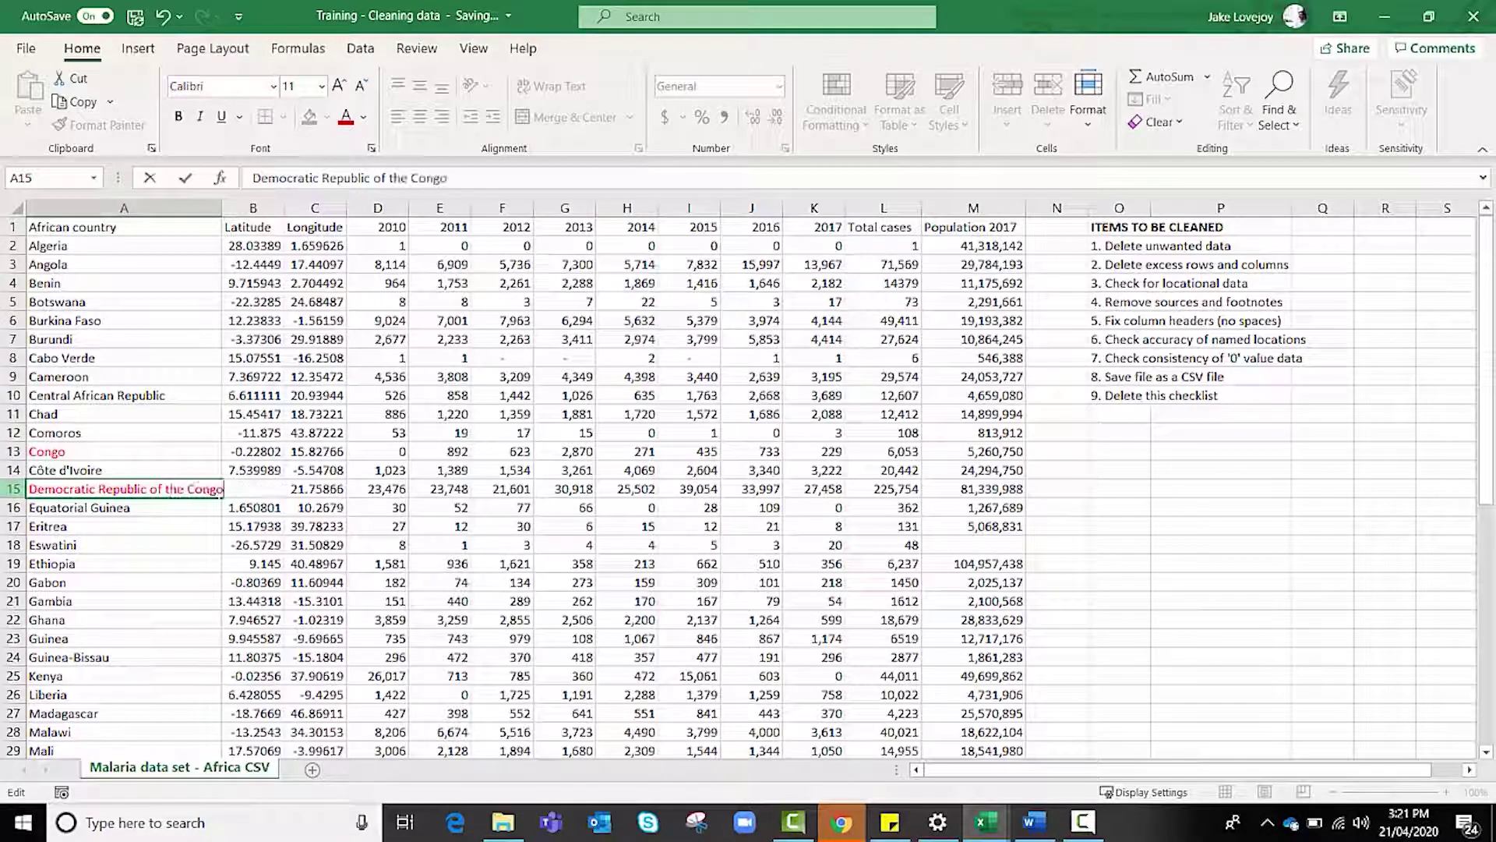
{"action": "left_click", "coordinate": [94, 624]}
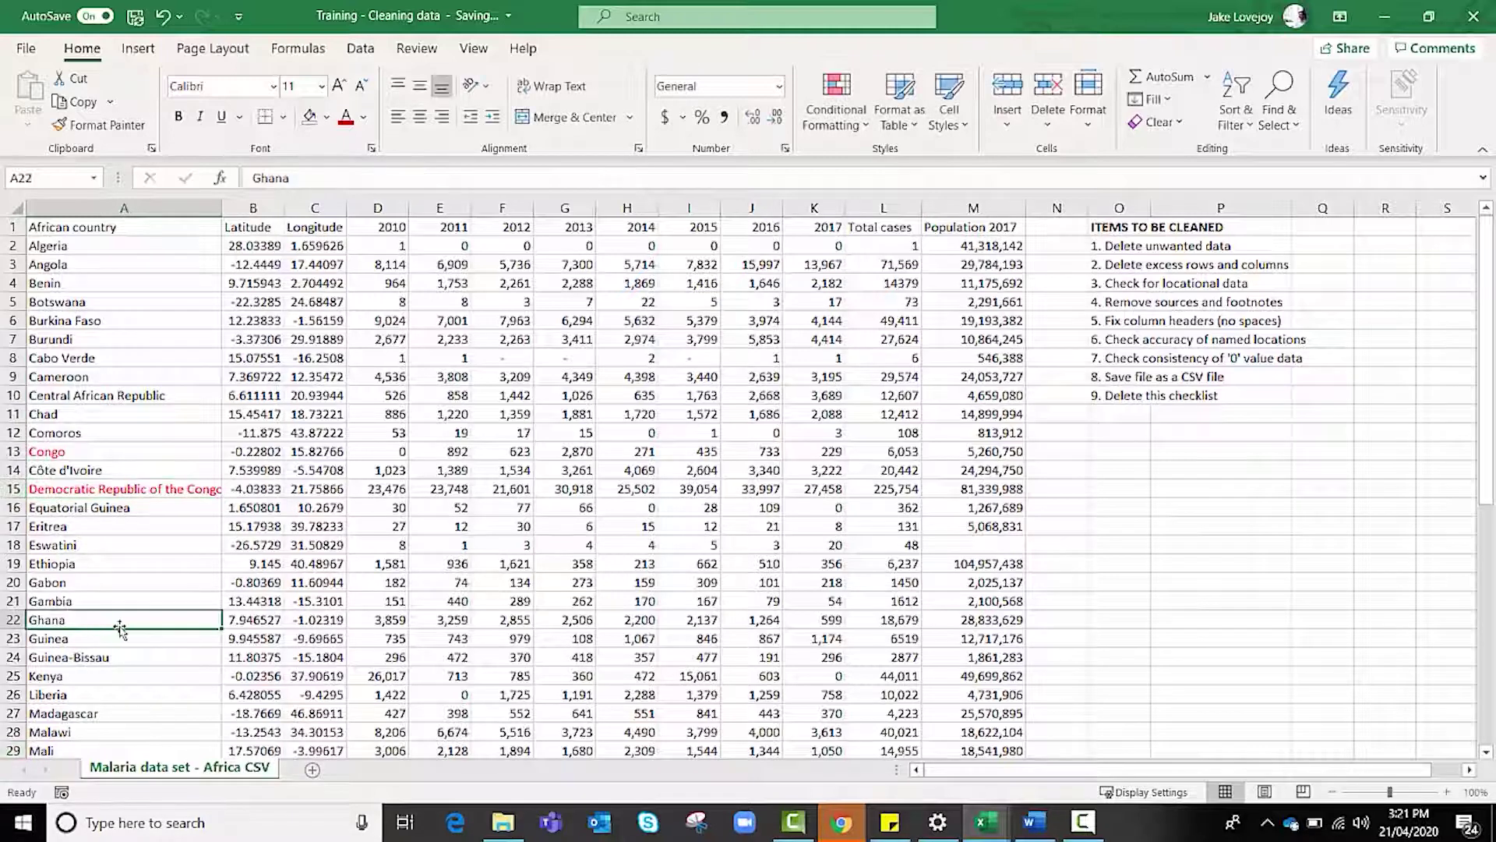
Step: Set the font colour of A15 and A13 to Automatic black
{"action": "left_click", "coordinate": [103, 488]}
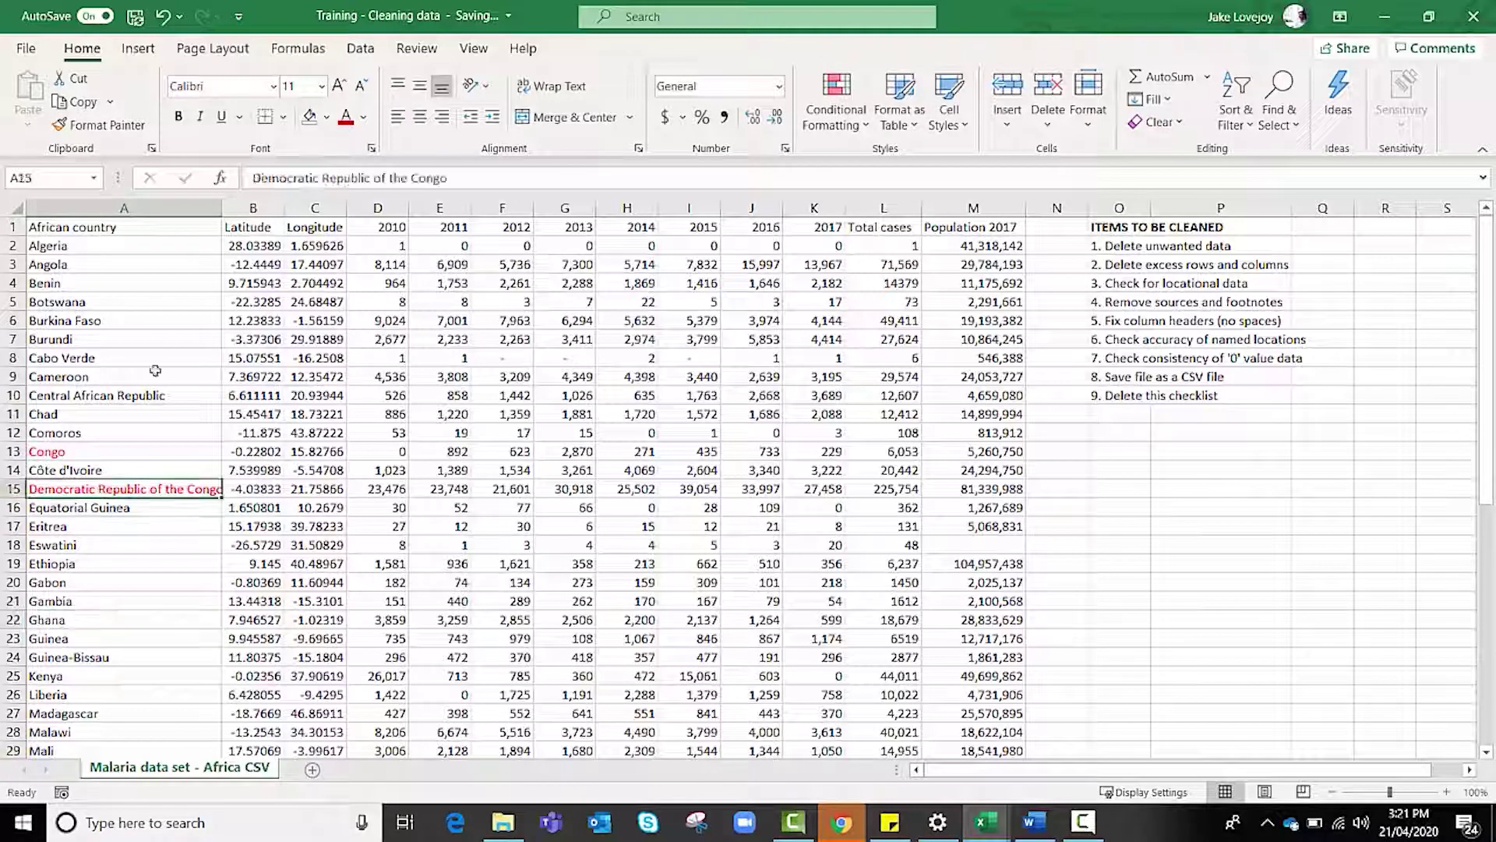
{"action": "left_click", "coordinate": [363, 115]}
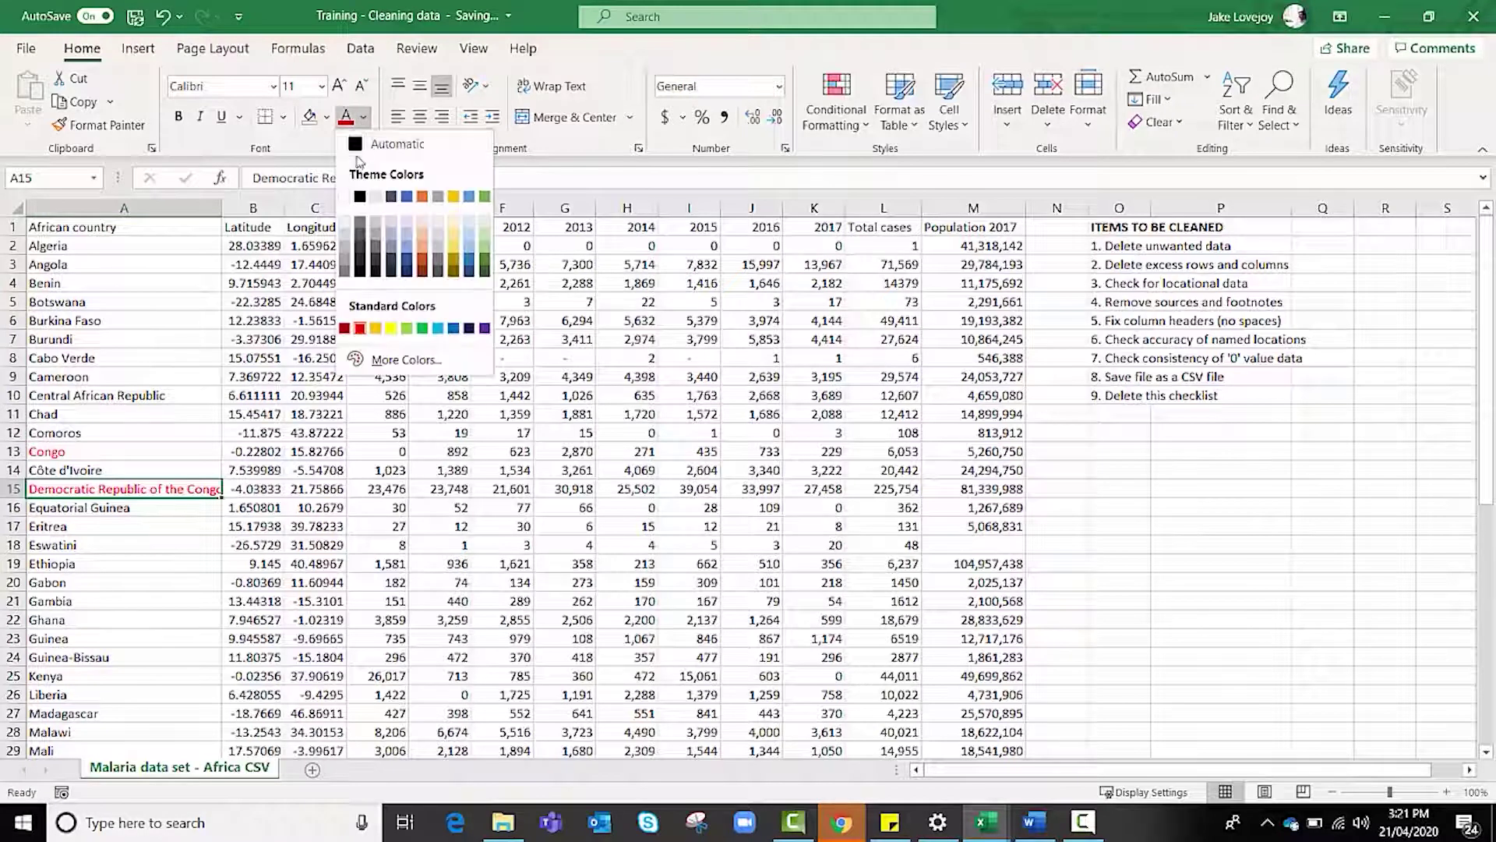
{"action": "left_click", "coordinate": [359, 155]}
{"action": "left_click", "coordinate": [55, 451]}
{"action": "left_click", "coordinate": [345, 117]}
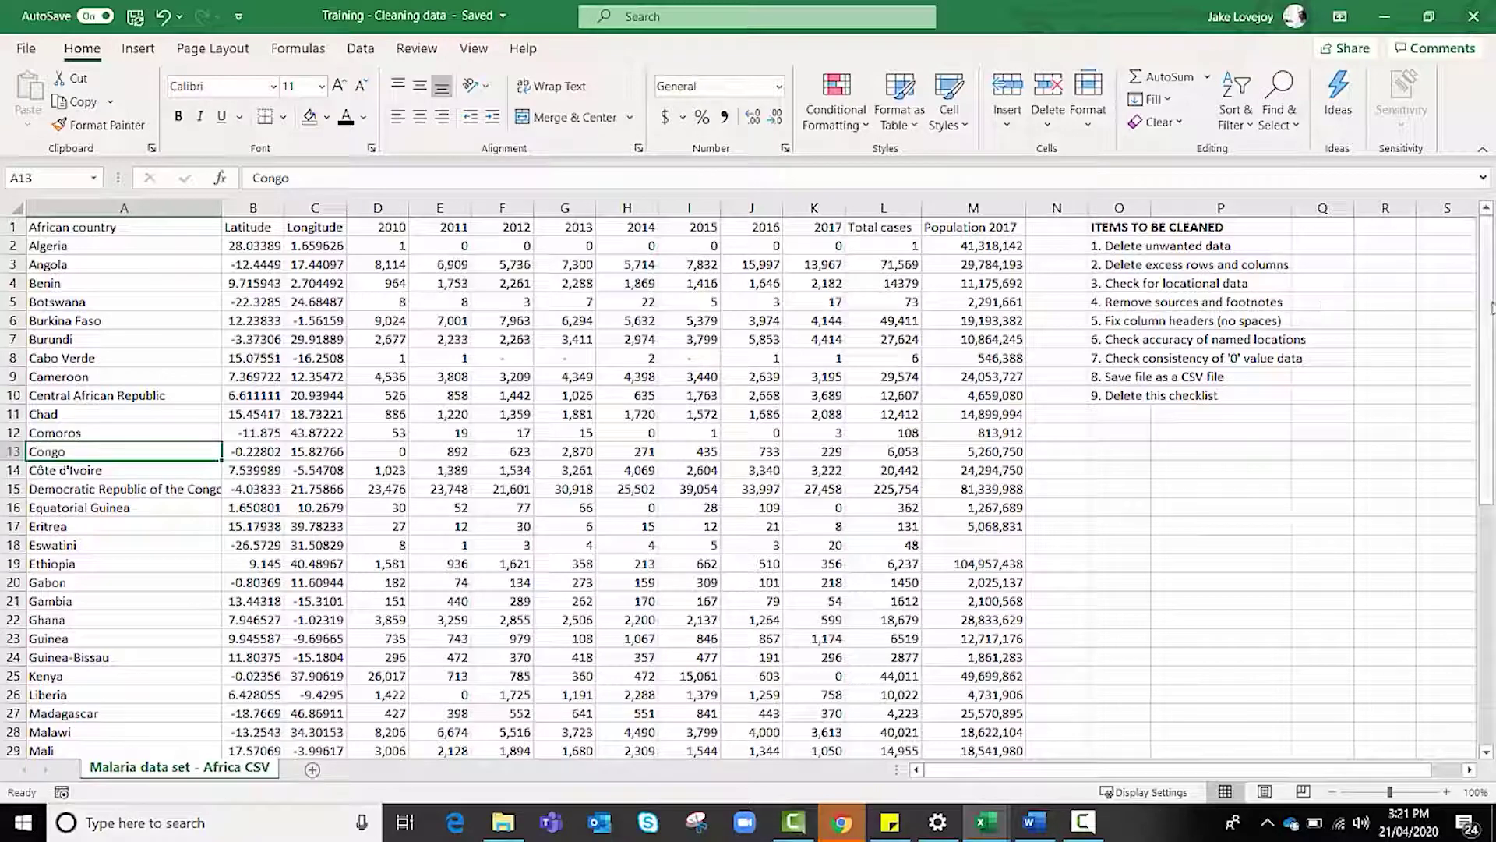
{"action": "left_click_drag", "start_coordinate": [1490, 310], "coordinate": [1458, 661]}
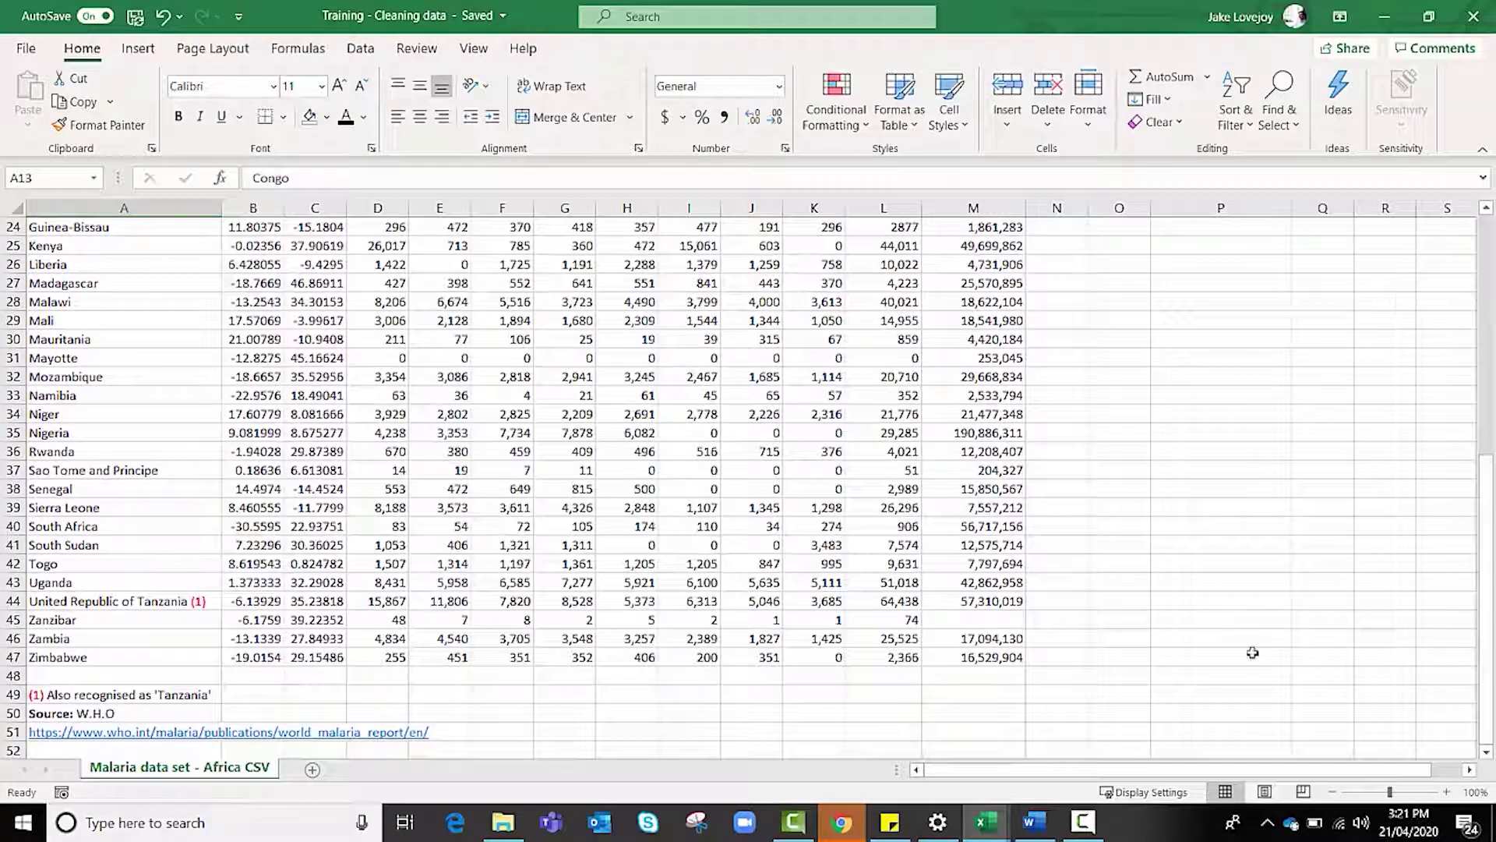
Step: Clear the 'Source: W.H.O' line and the WHO link from A50:A51
{"action": "left_click", "coordinate": [76, 714]}
{"action": "left_click_drag", "start_coordinate": [76, 714], "coordinate": [76, 731]}
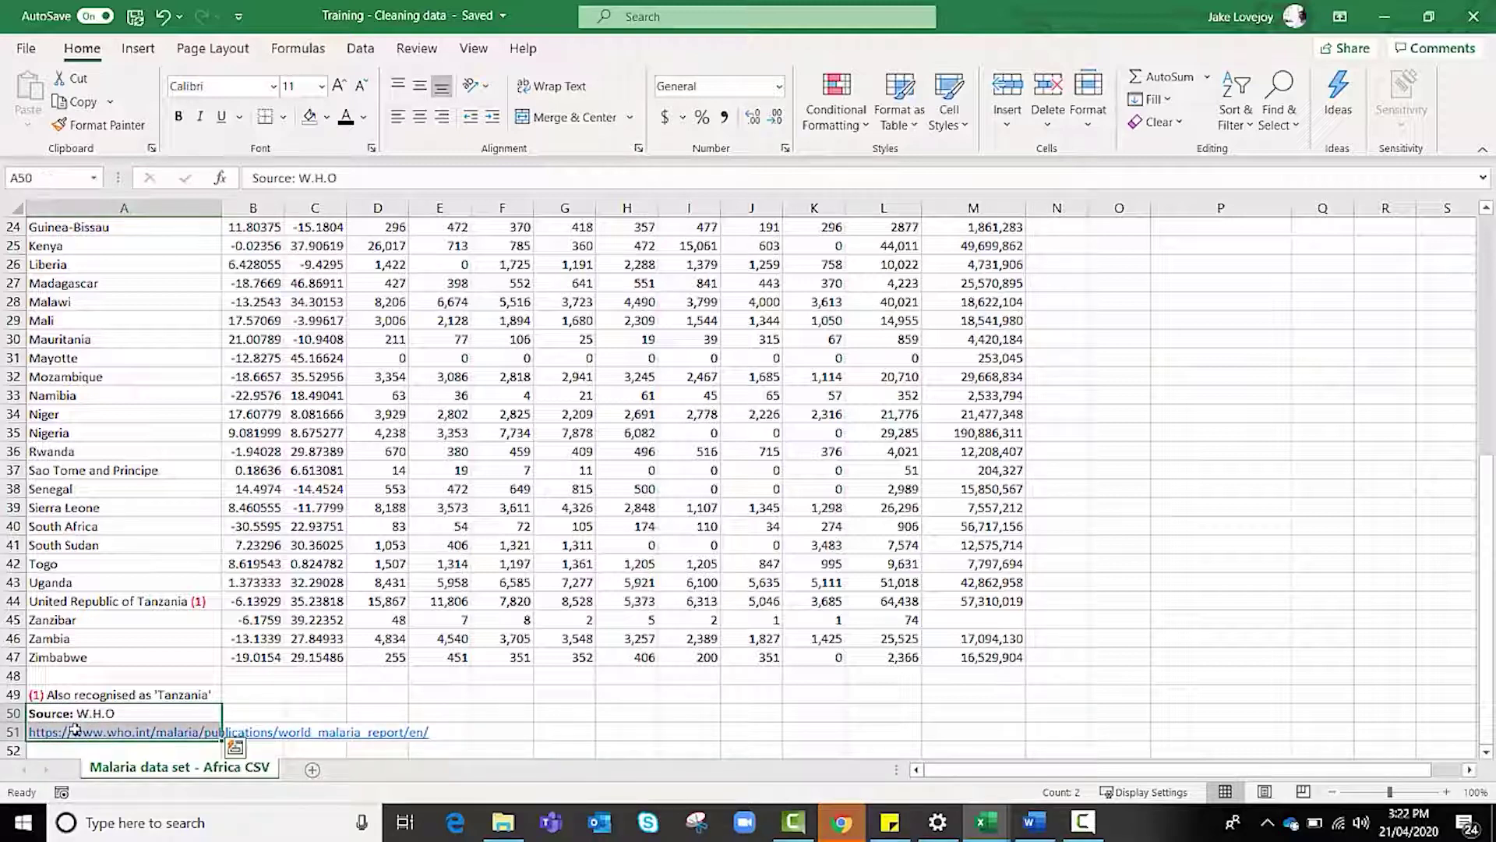
{"action": "key", "text": "ctrl+c"}
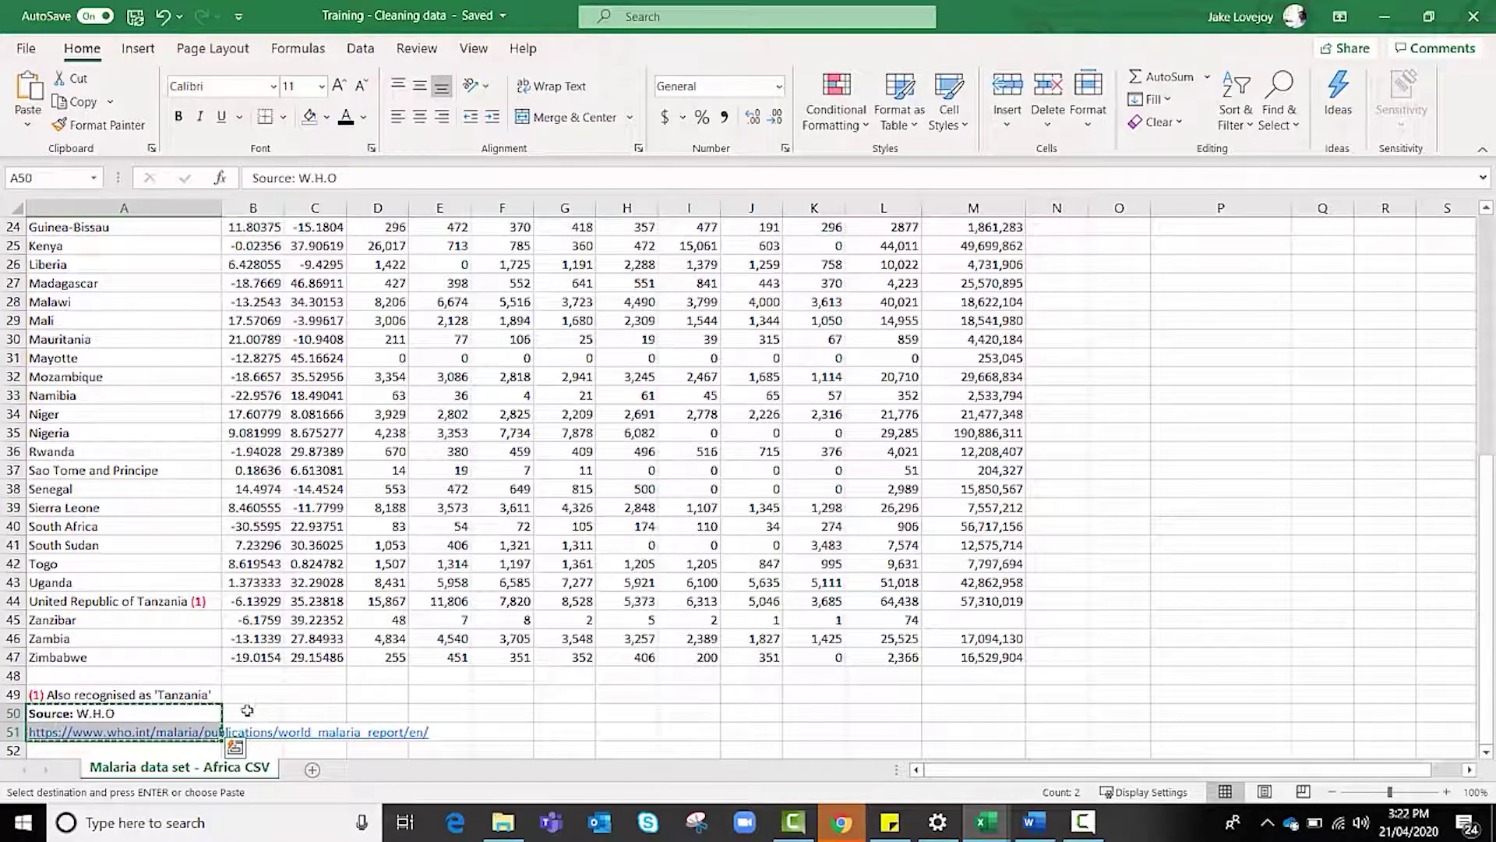
{"action": "left_click", "coordinate": [198, 713]}
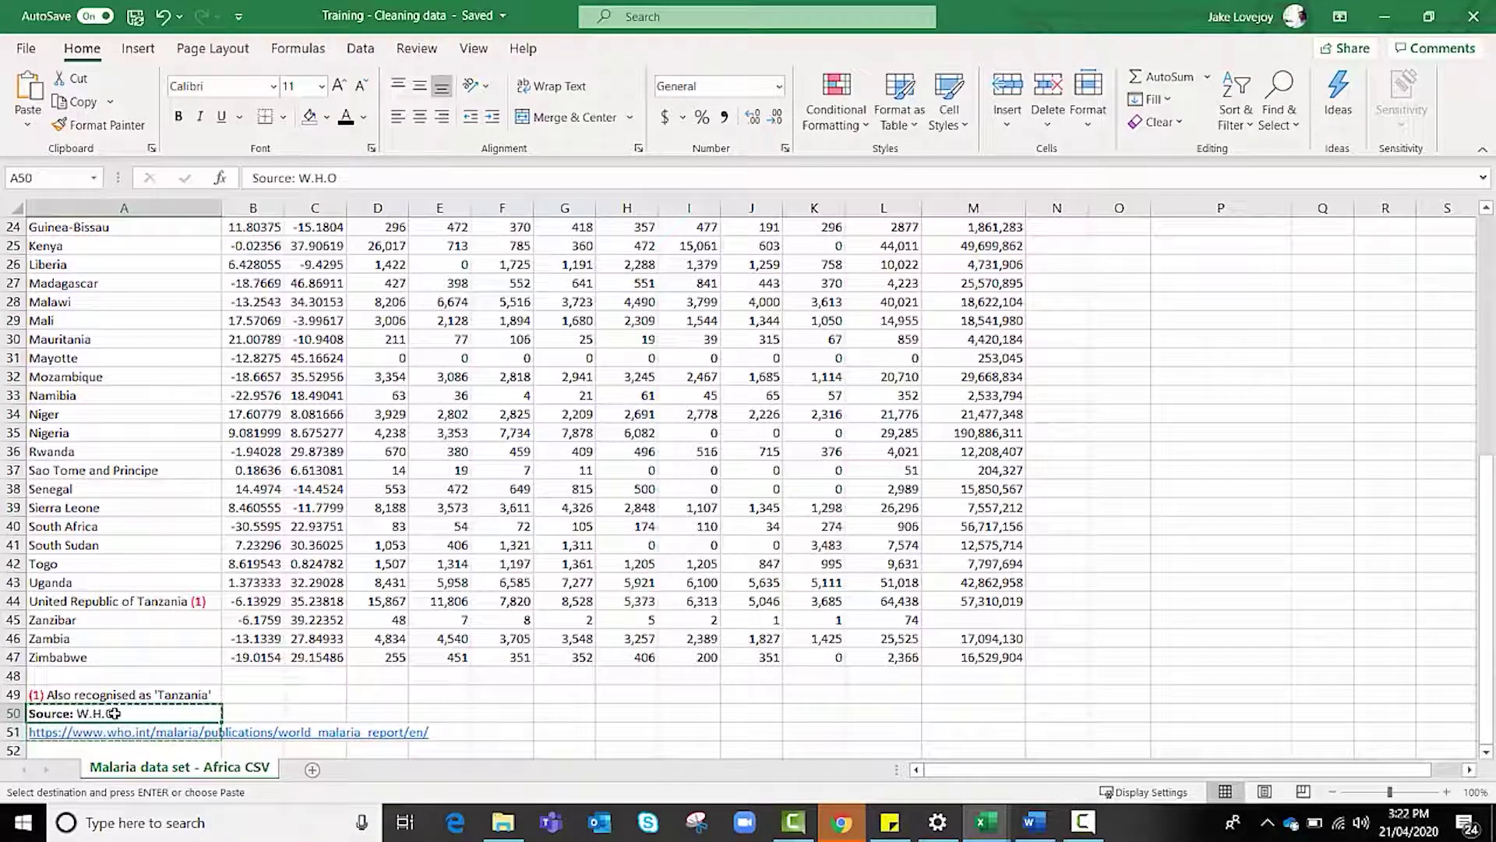
{"action": "left_click_drag", "start_coordinate": [114, 713], "coordinate": [115, 733]}
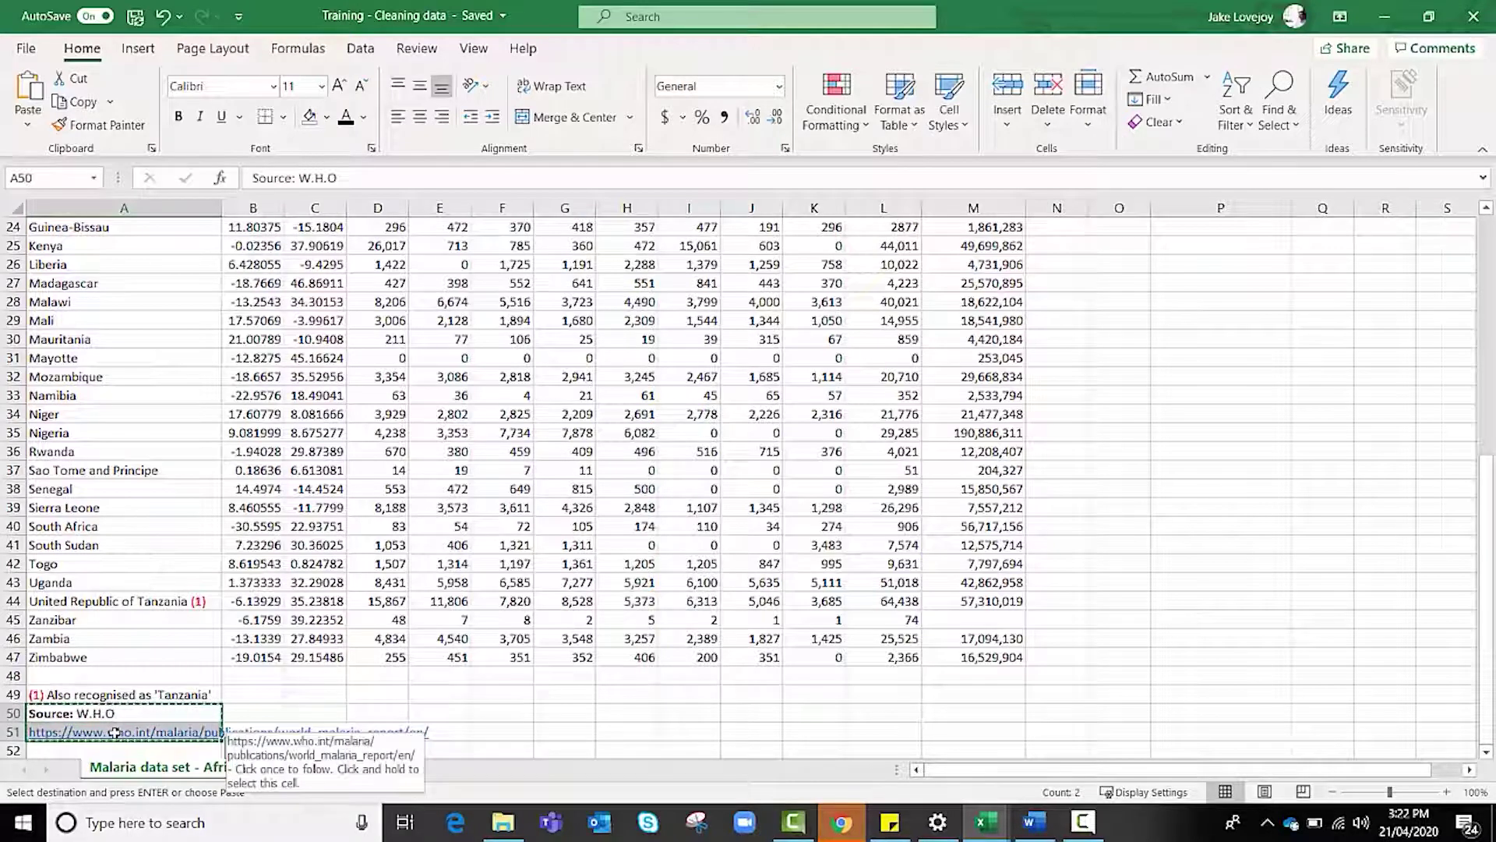
{"action": "key", "text": "BackSpace"}
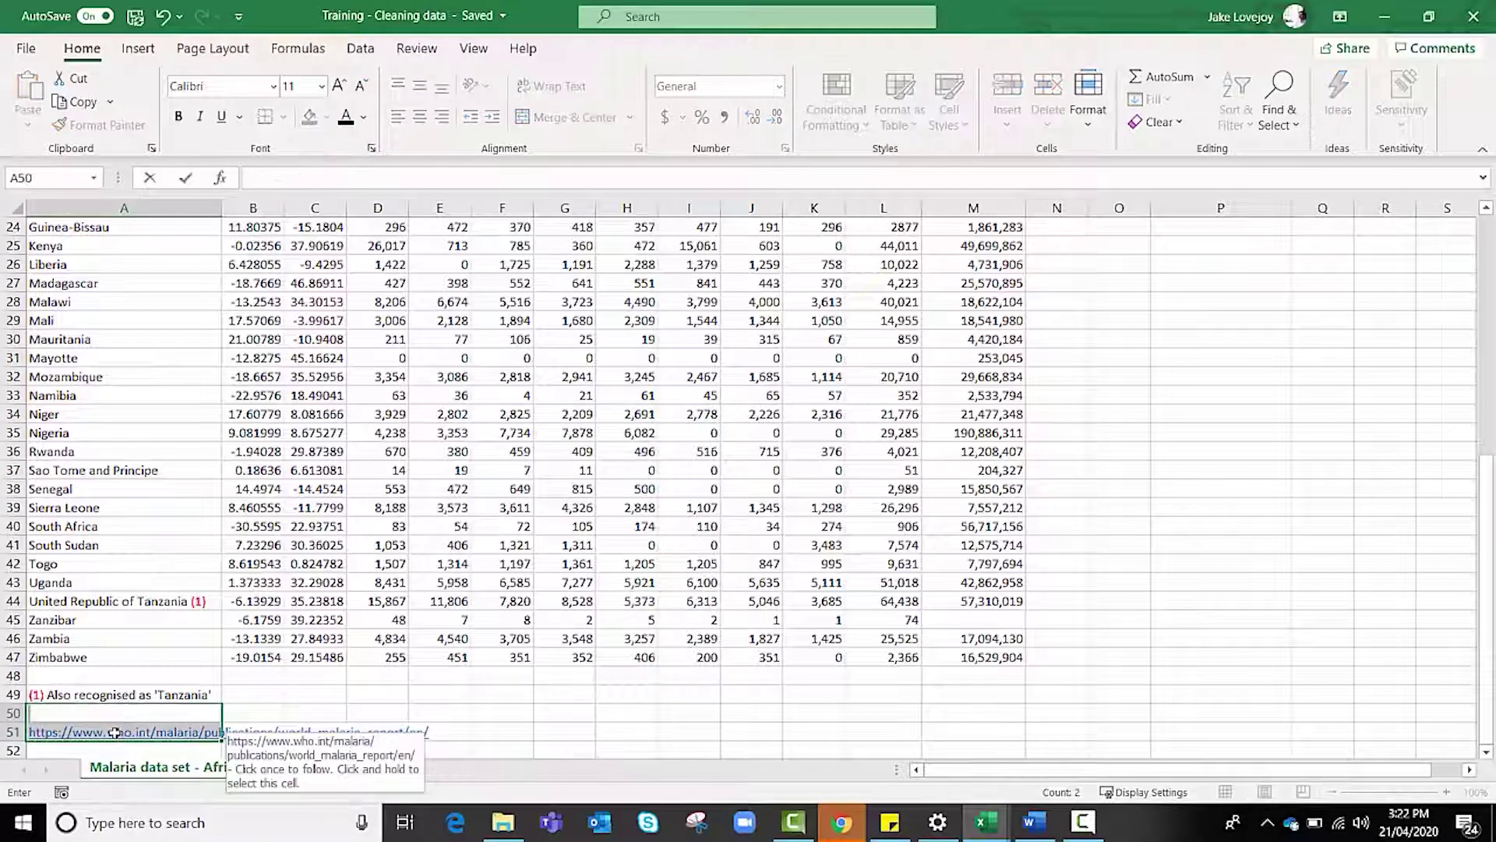
{"action": "left_click", "coordinate": [205, 712]}
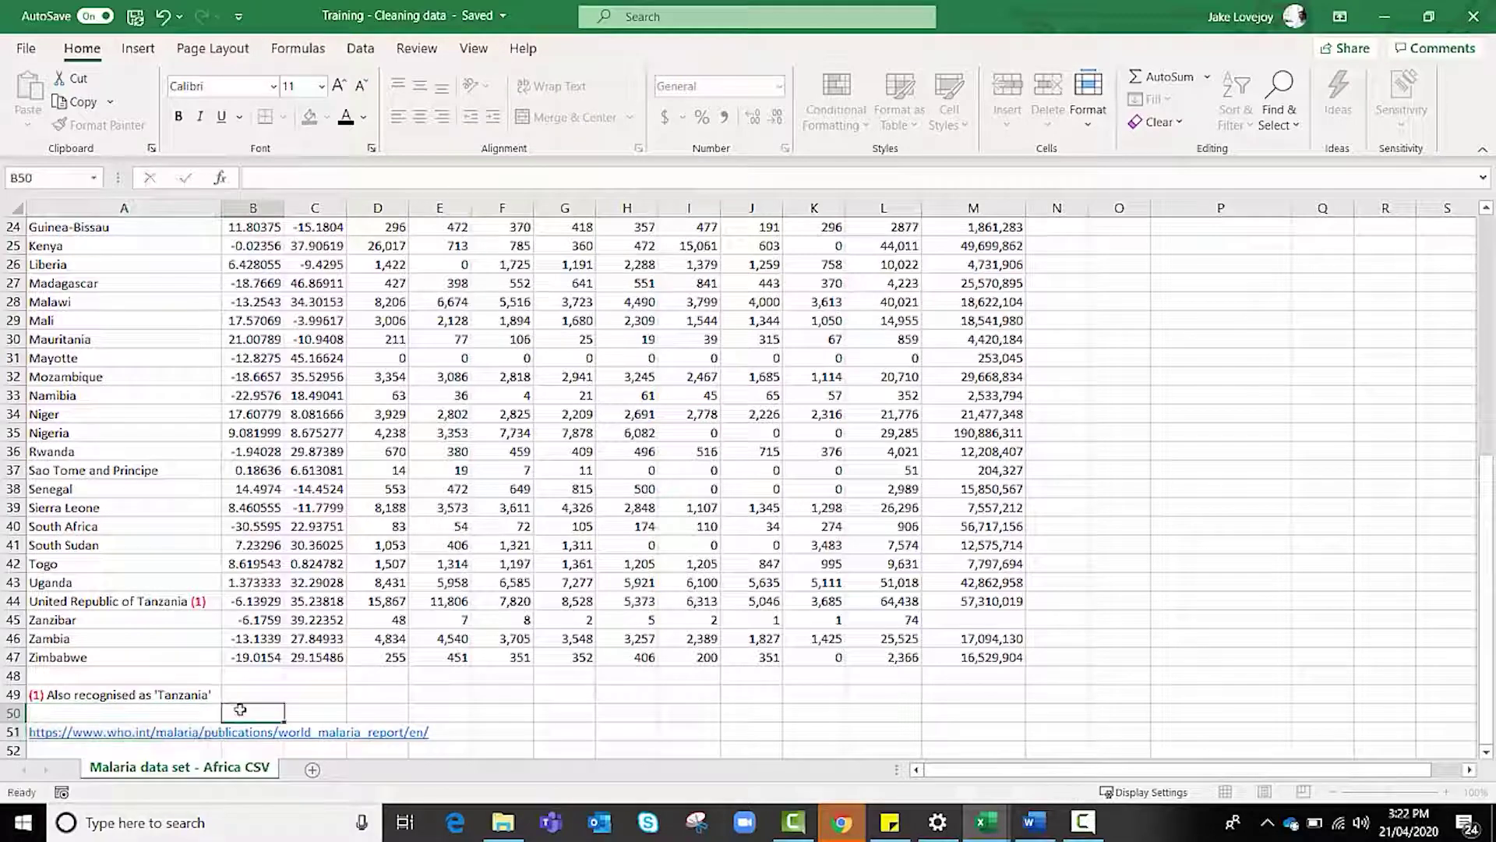
{"action": "key", "text": "Return"}
{"action": "key", "text": "Delete"}
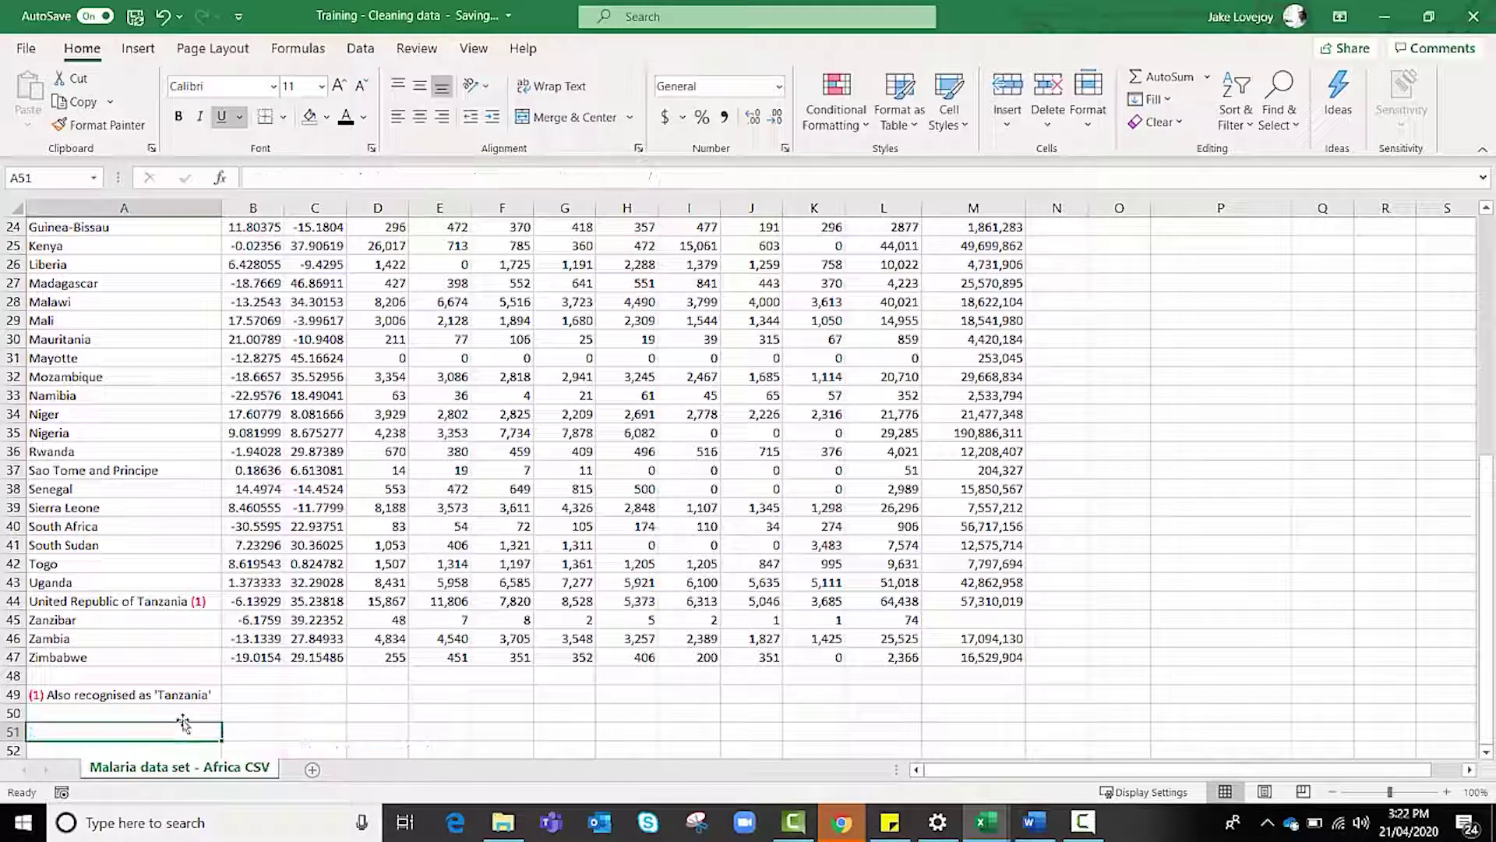
{"action": "left_click", "coordinate": [182, 715]}
{"action": "scroll", "coordinate": [539, 592], "scroll_direction": "up", "scroll_amount": 3}
{"action": "scroll", "coordinate": [538, 592], "scroll_direction": "up", "scroll_amount": 5}
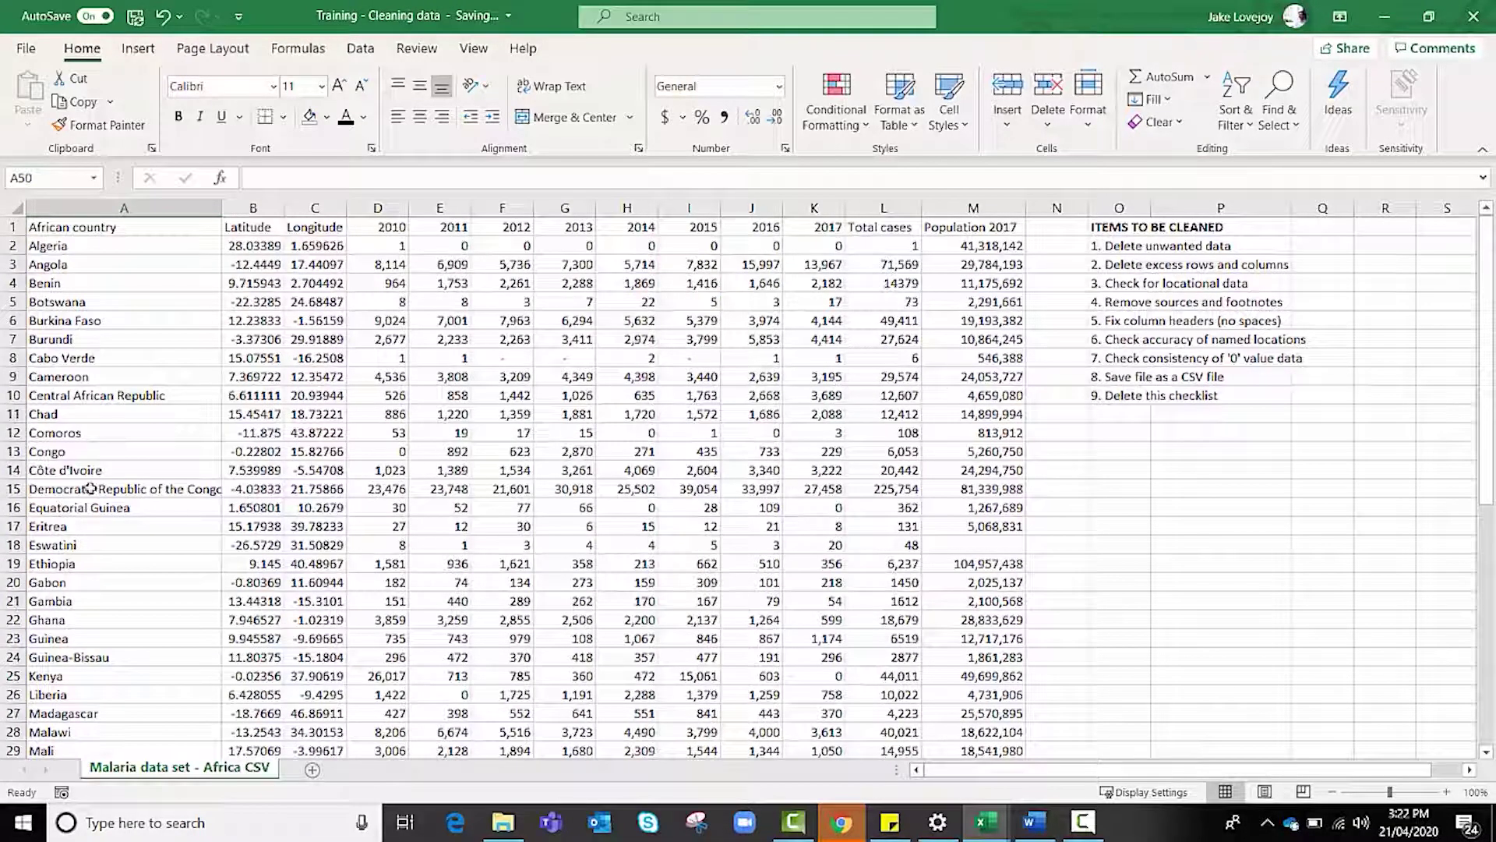
{"action": "scroll", "coordinate": [90, 334], "scroll_direction": "down", "scroll_amount": 4}
{"action": "scroll", "coordinate": [90, 333], "scroll_direction": "down", "scroll_amount": 5}
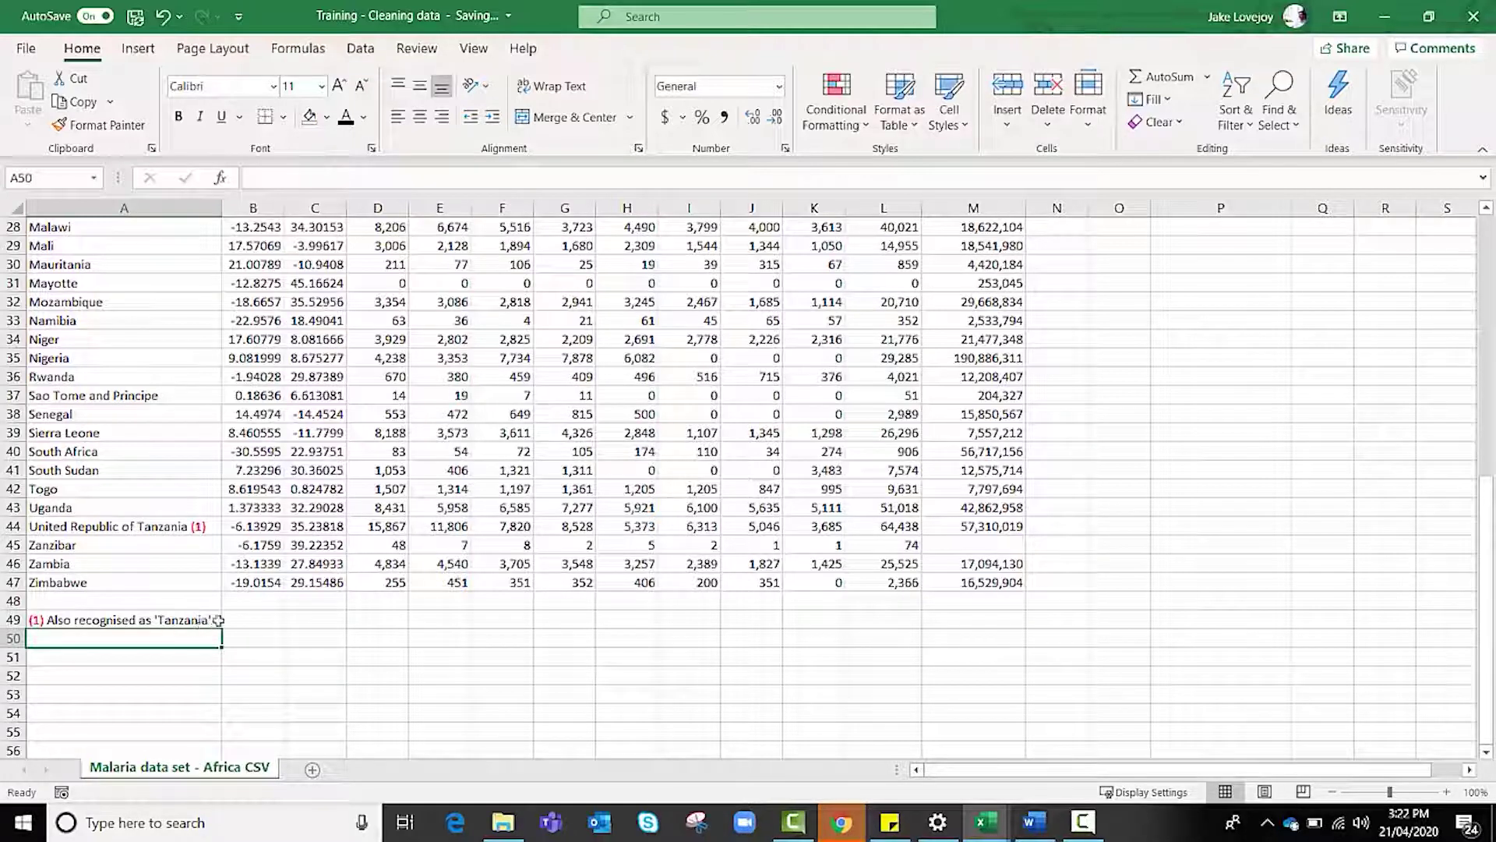
Step: Rename A44 to 'Tanzania' and delete the Tanzania footnote in A49
{"action": "left_click", "coordinate": [197, 526]}
{"action": "type", "text": "Tanzani"}
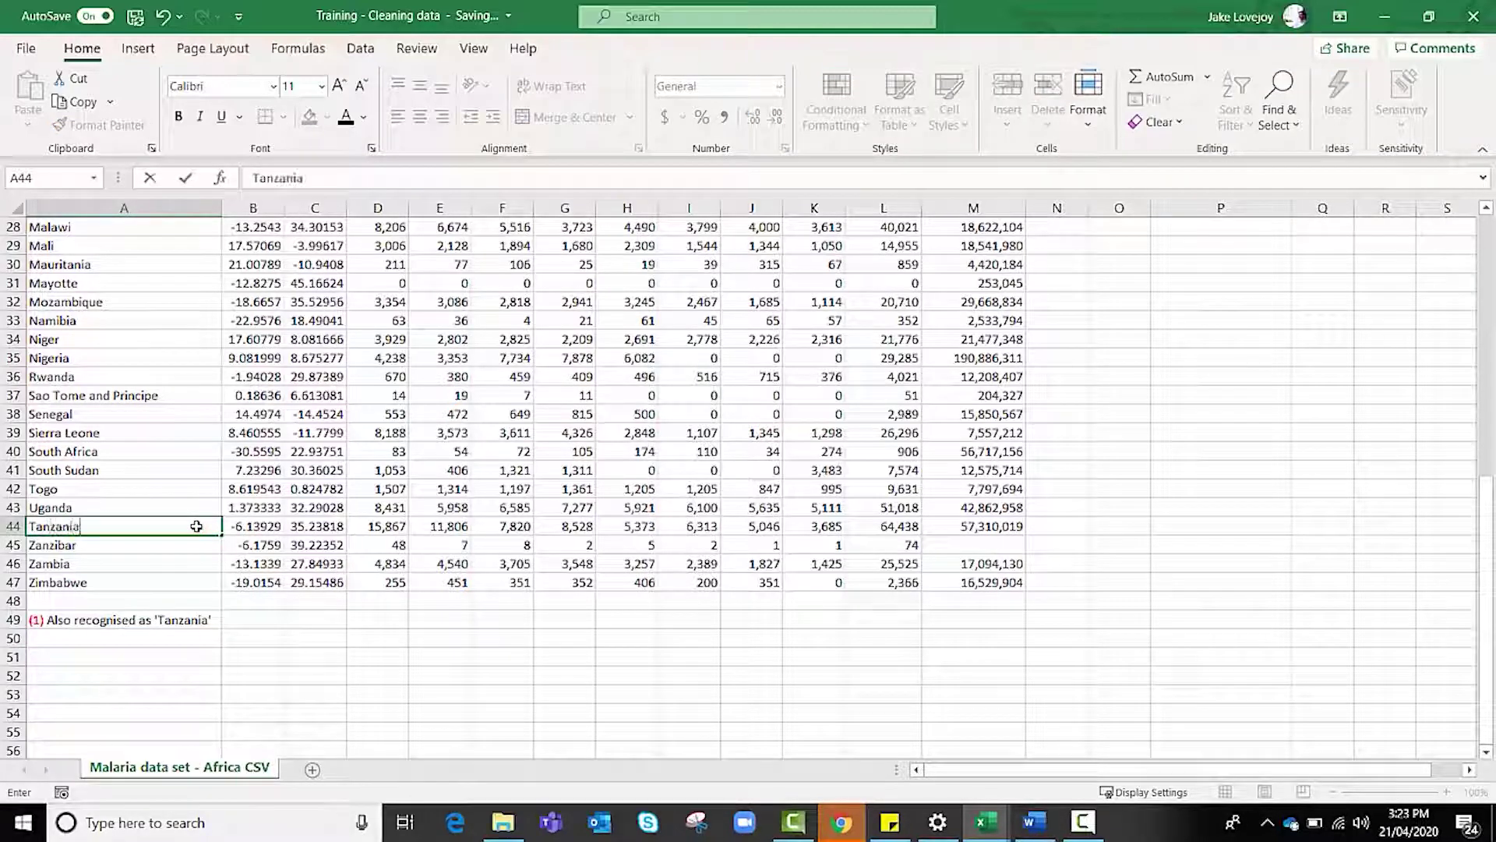
{"action": "type", "text": "a"}
{"action": "left_click", "coordinate": [92, 623]}
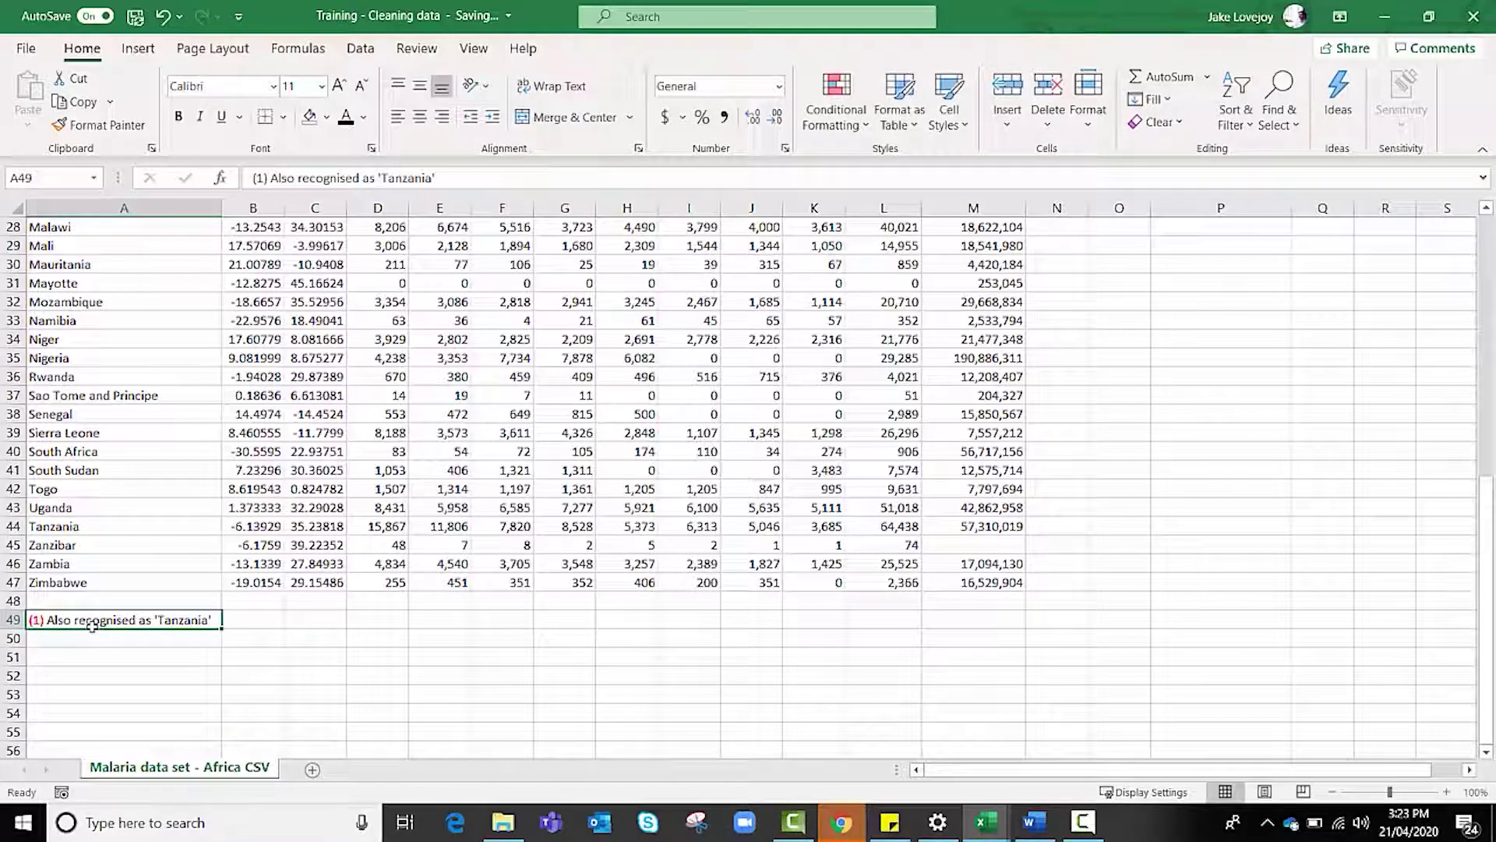
{"action": "key", "text": "Delete"}
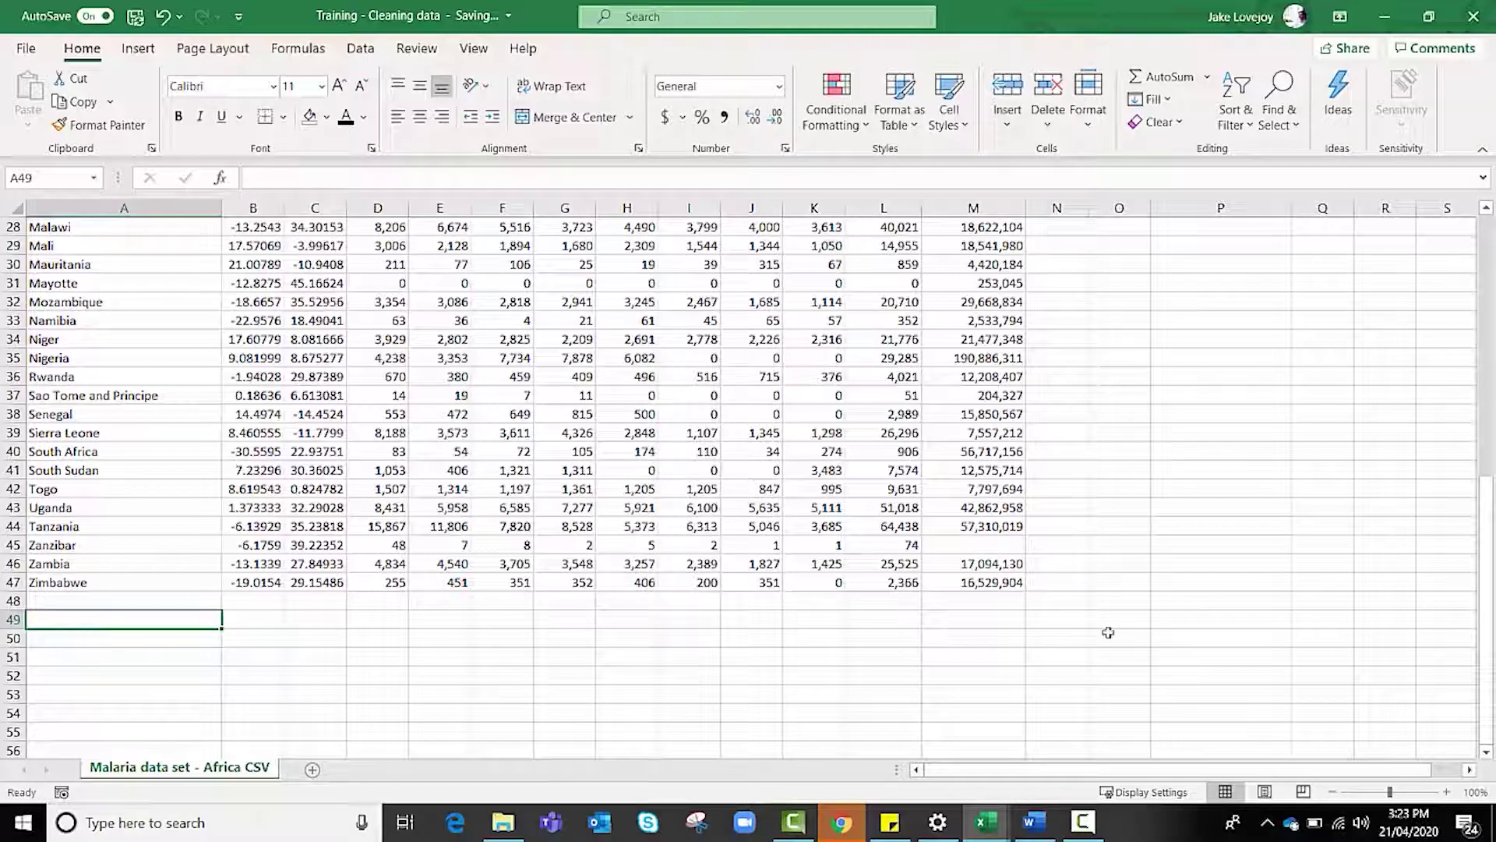
{"action": "scroll", "coordinate": [1109, 632], "scroll_direction": "up", "scroll_amount": 9}
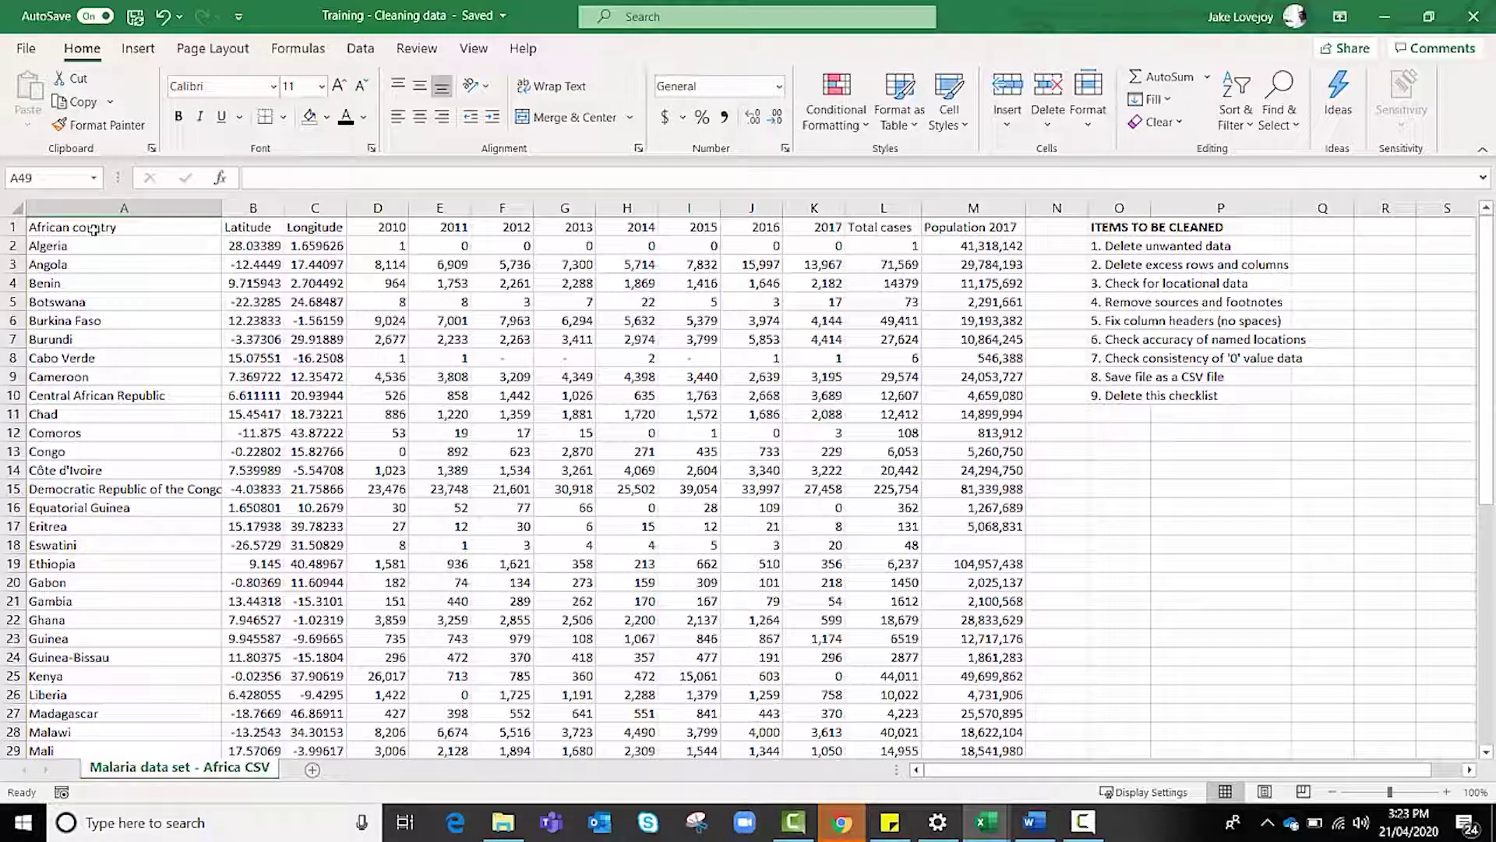
Step: Rename the A1 header to 'African_Country'
{"action": "left_click", "coordinate": [92, 228]}
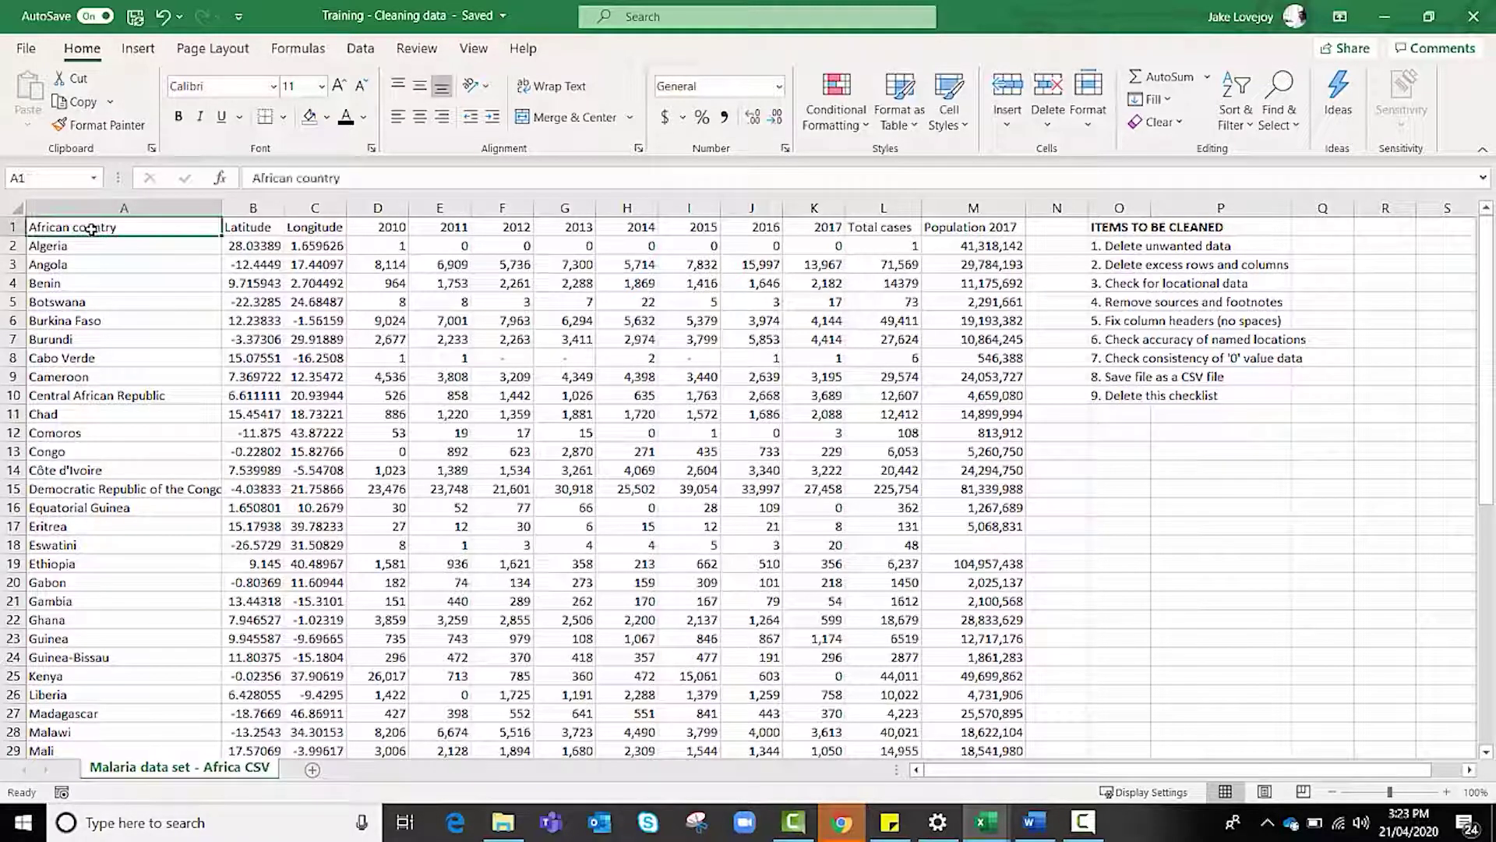
{"action": "double_click", "coordinate": [80, 226]}
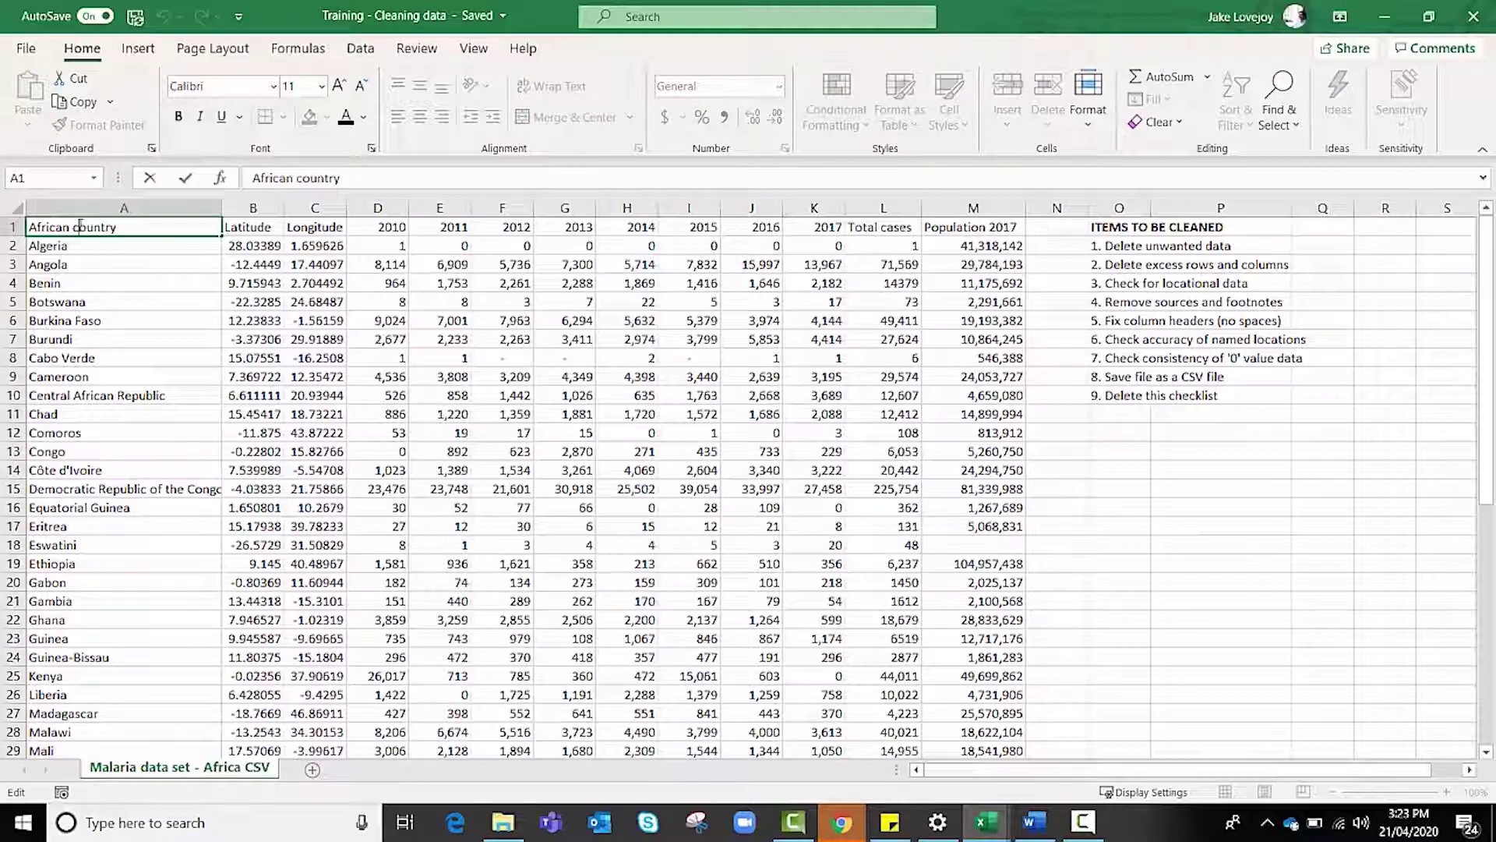
{"action": "key", "text": "BackSpace"}
{"action": "key", "text": "BackSpace"}
{"action": "type", "text": "_C"}
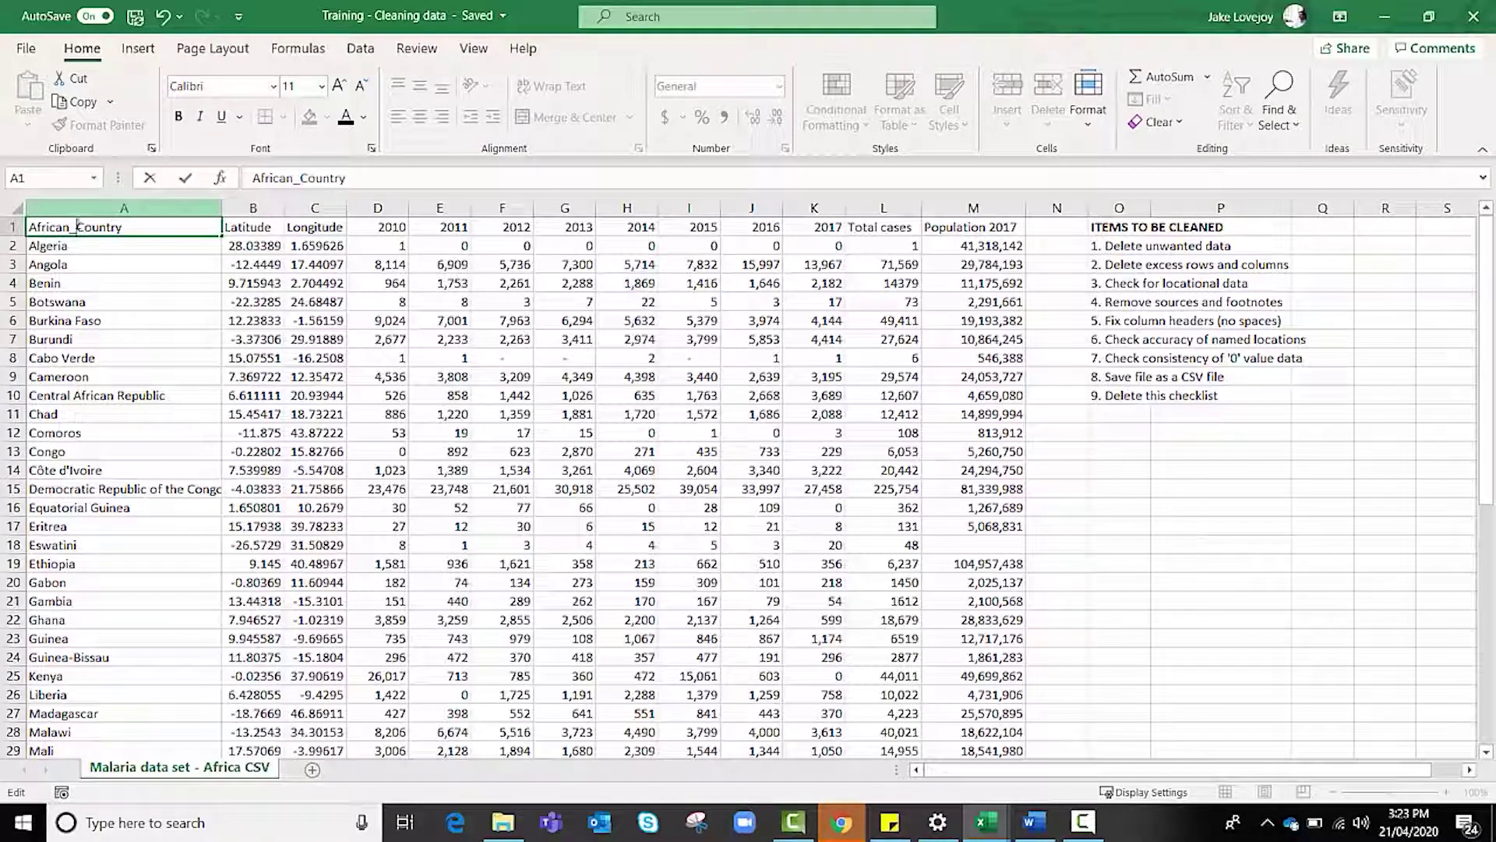
{"action": "left_click", "coordinate": [77, 226]}
{"action": "key", "text": "BackSpace"}
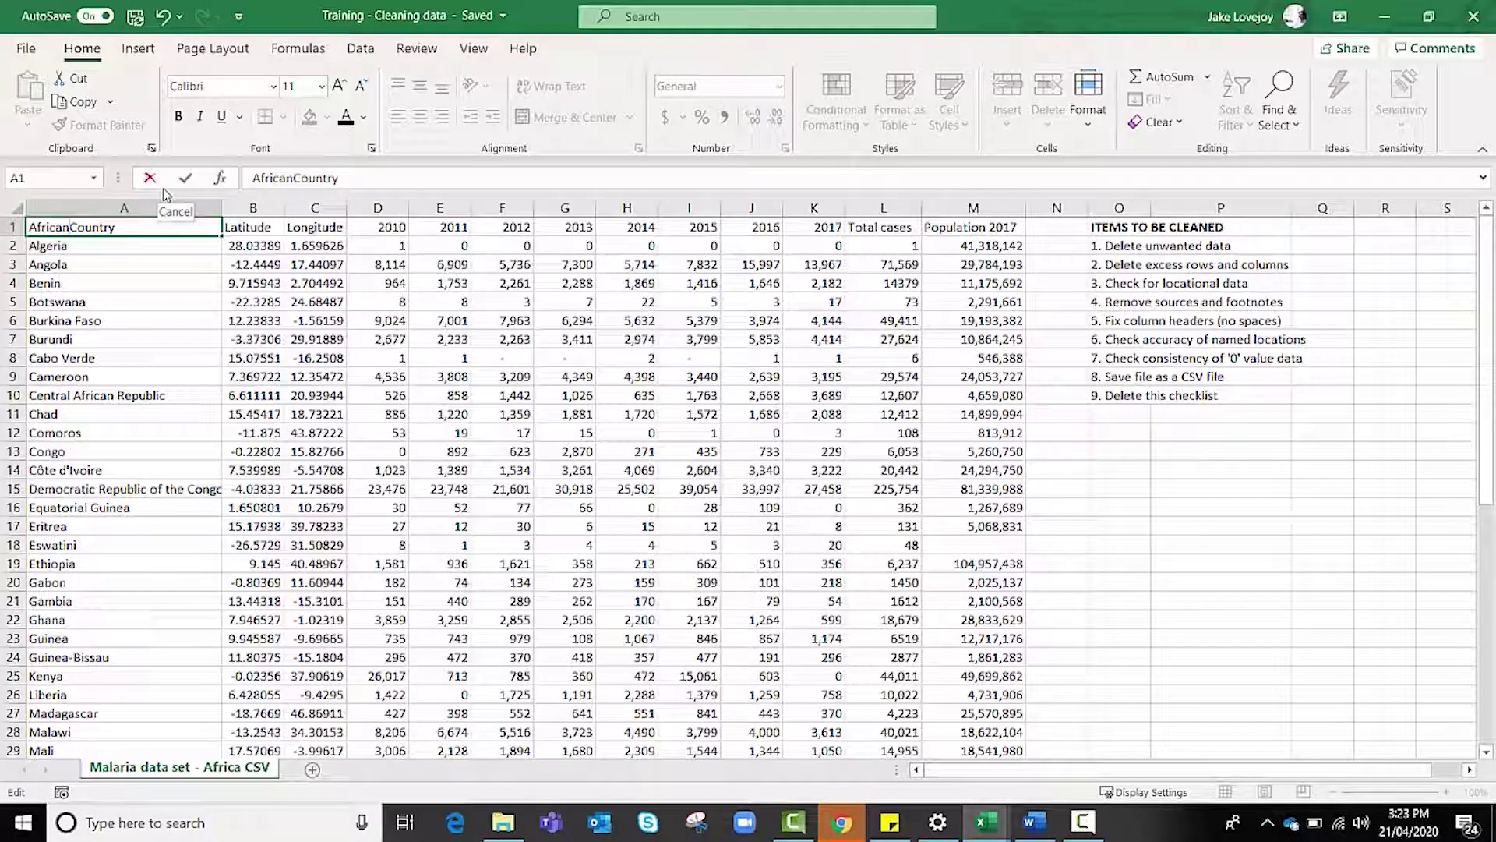
{"action": "type", "text": "_"}
Step: Rename headers L1 and M1 to 'Total_Cases' and 'Population_2017'
{"action": "left_click", "coordinate": [879, 227]}
{"action": "double_click", "coordinate": [882, 228]}
{"action": "type", "text": "_"}
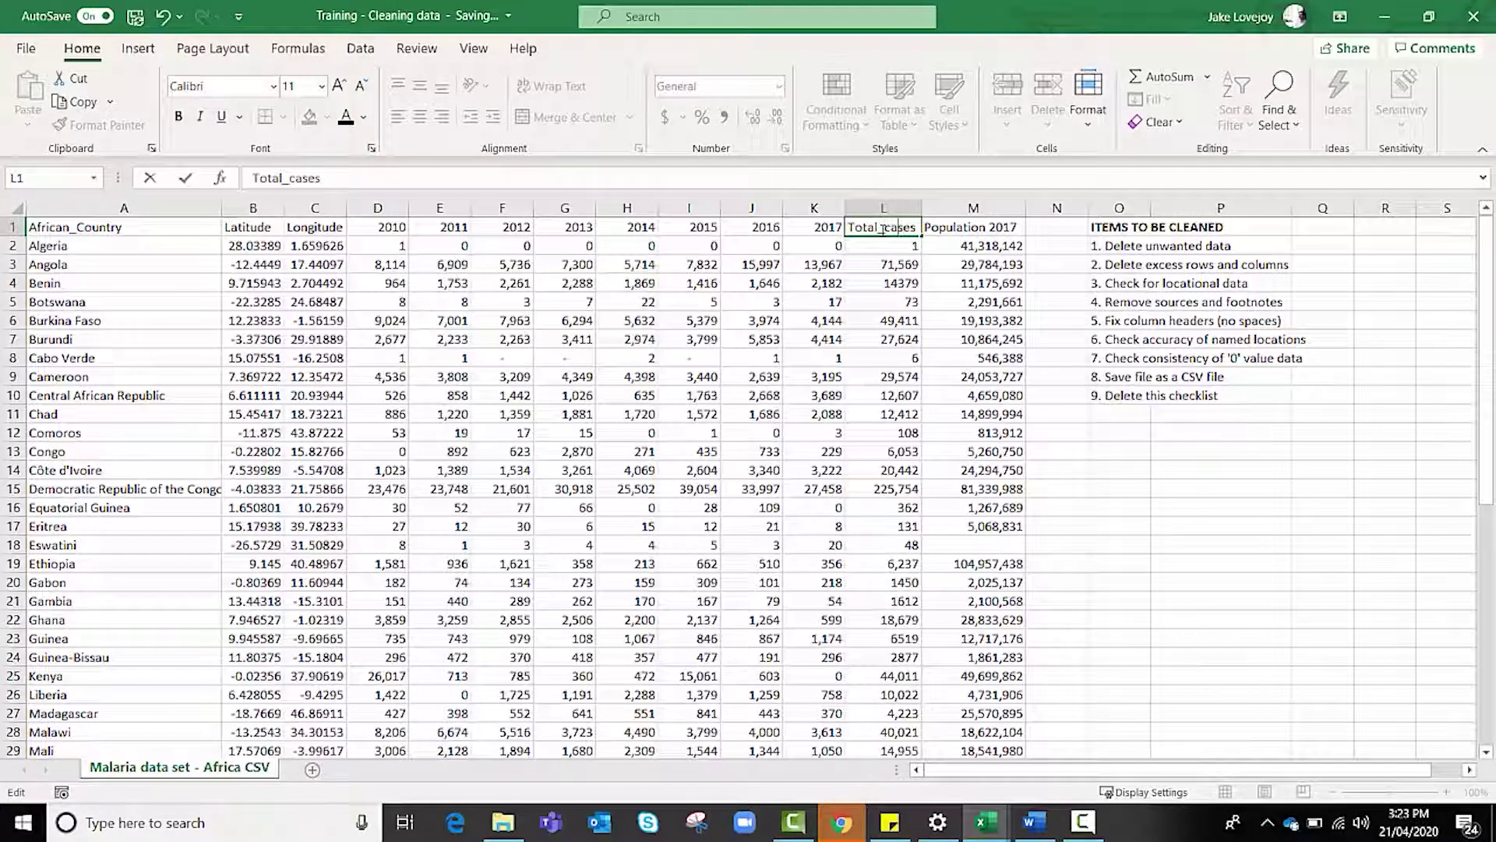
{"action": "key", "text": "Delete"}
{"action": "type", "text": "C"}
{"action": "left_click", "coordinate": [992, 226]}
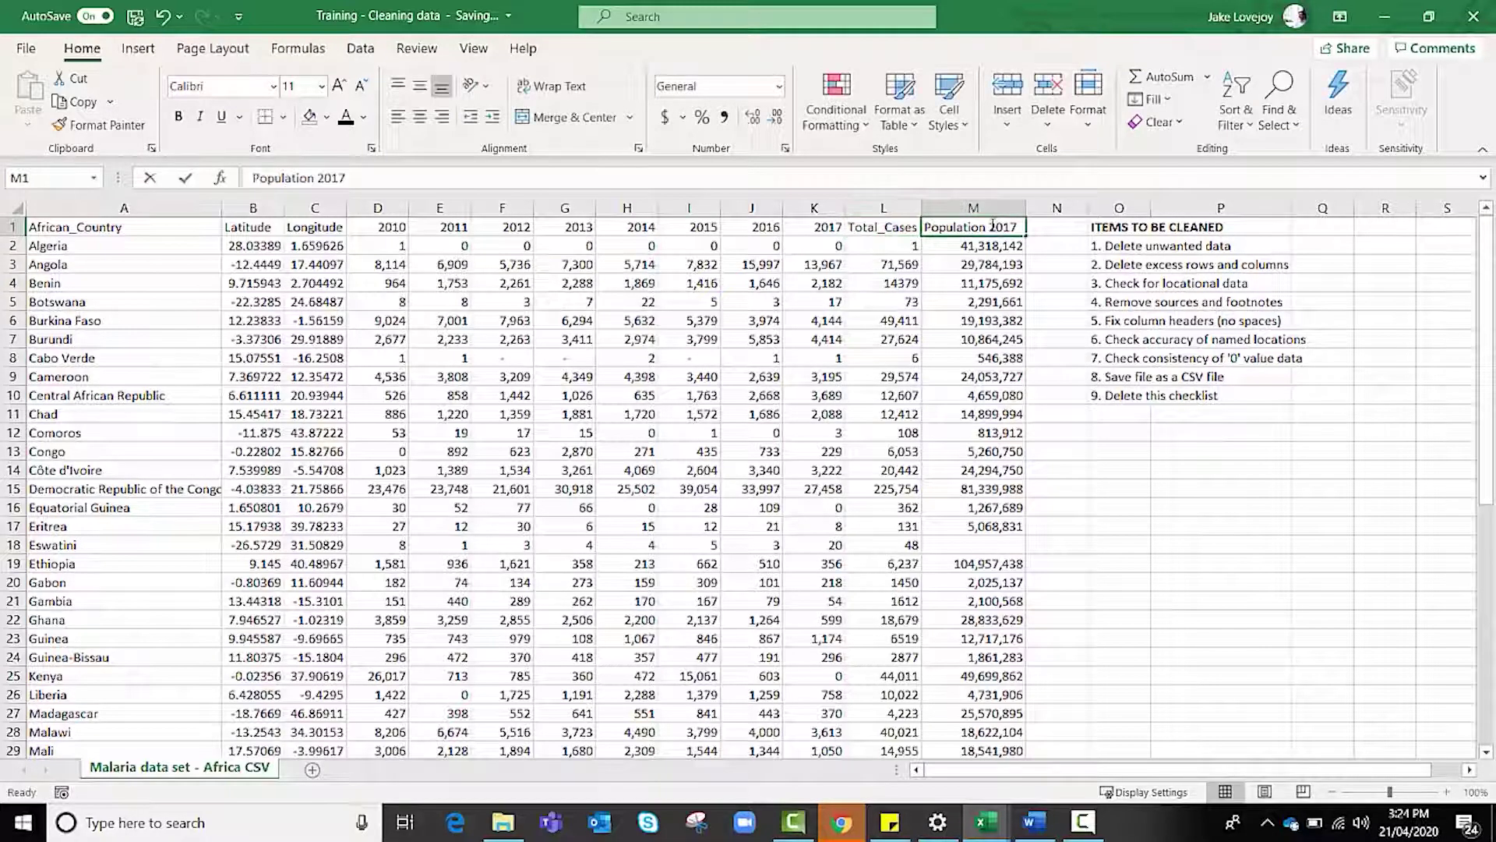
{"action": "key", "text": "Delete"}
{"action": "type", "text": "_"}
{"action": "left_click", "coordinate": [978, 255]}
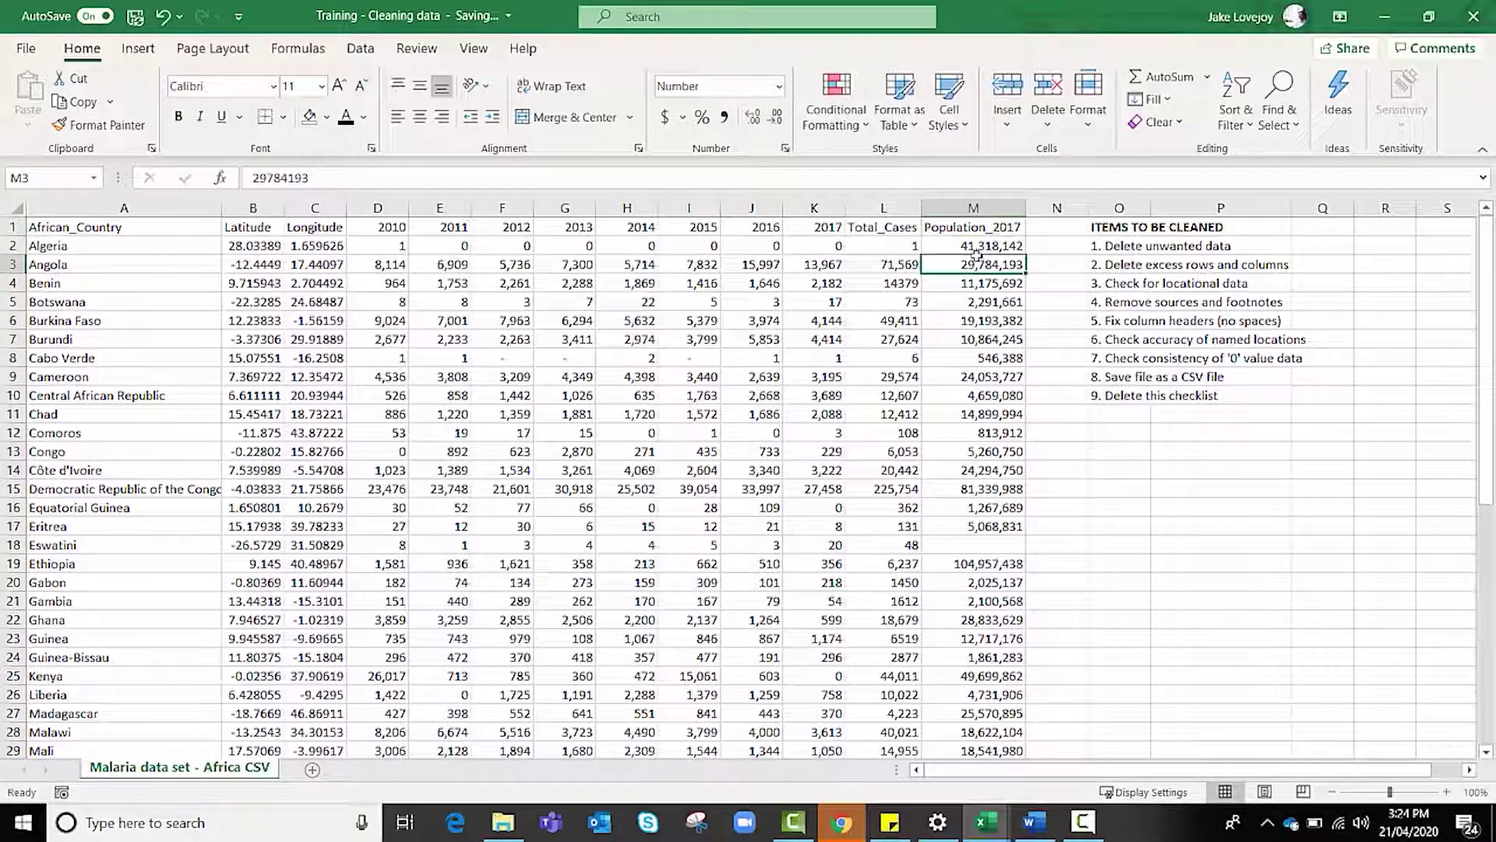
{"action": "left_click", "coordinate": [1040, 243]}
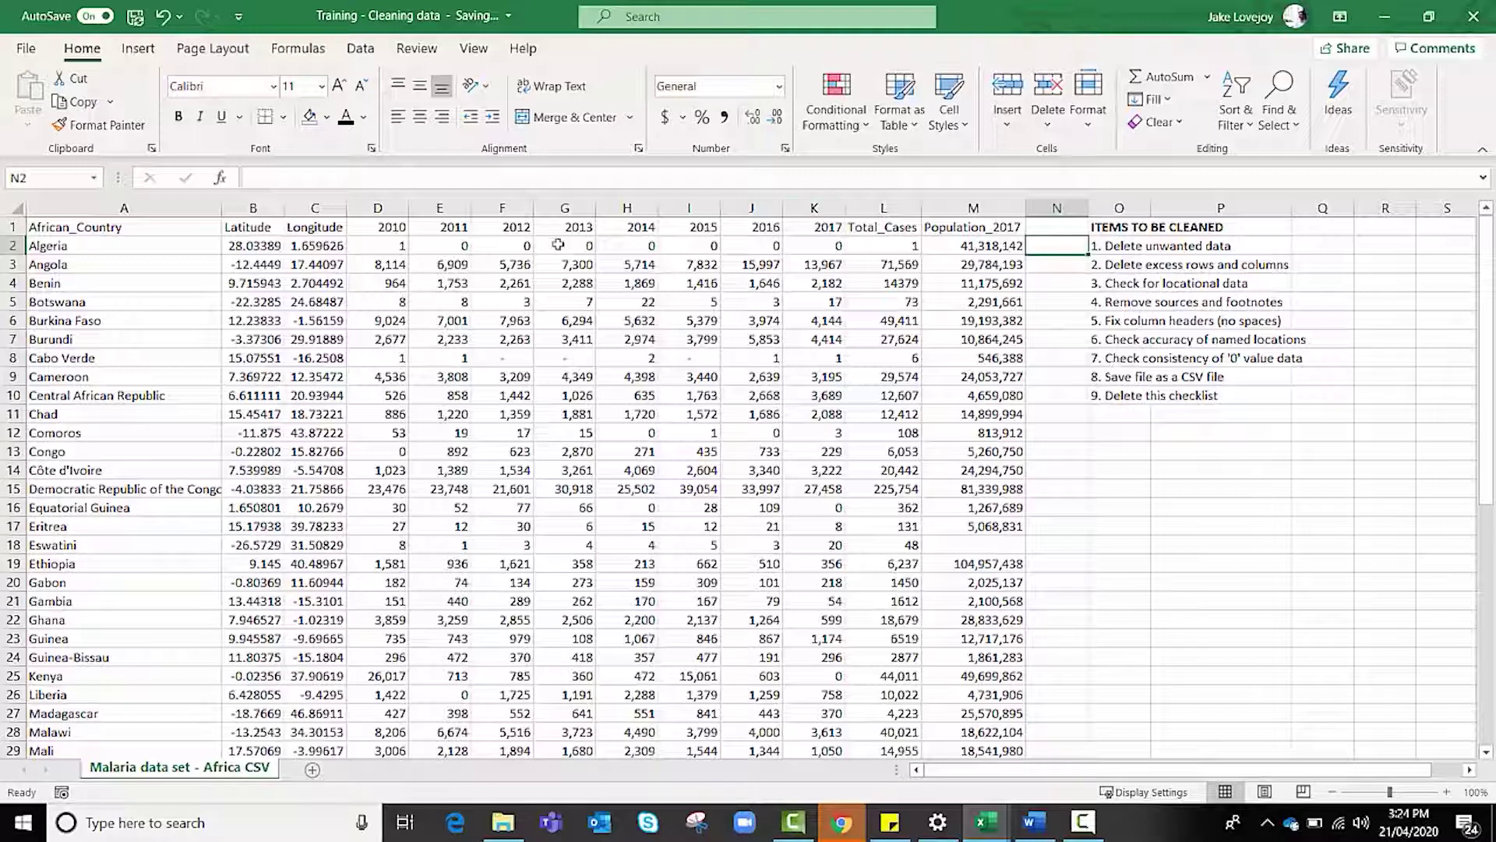
Step: Clear the dash from Cabo Verde's 2012 cell F8
{"action": "left_click", "coordinate": [447, 244]}
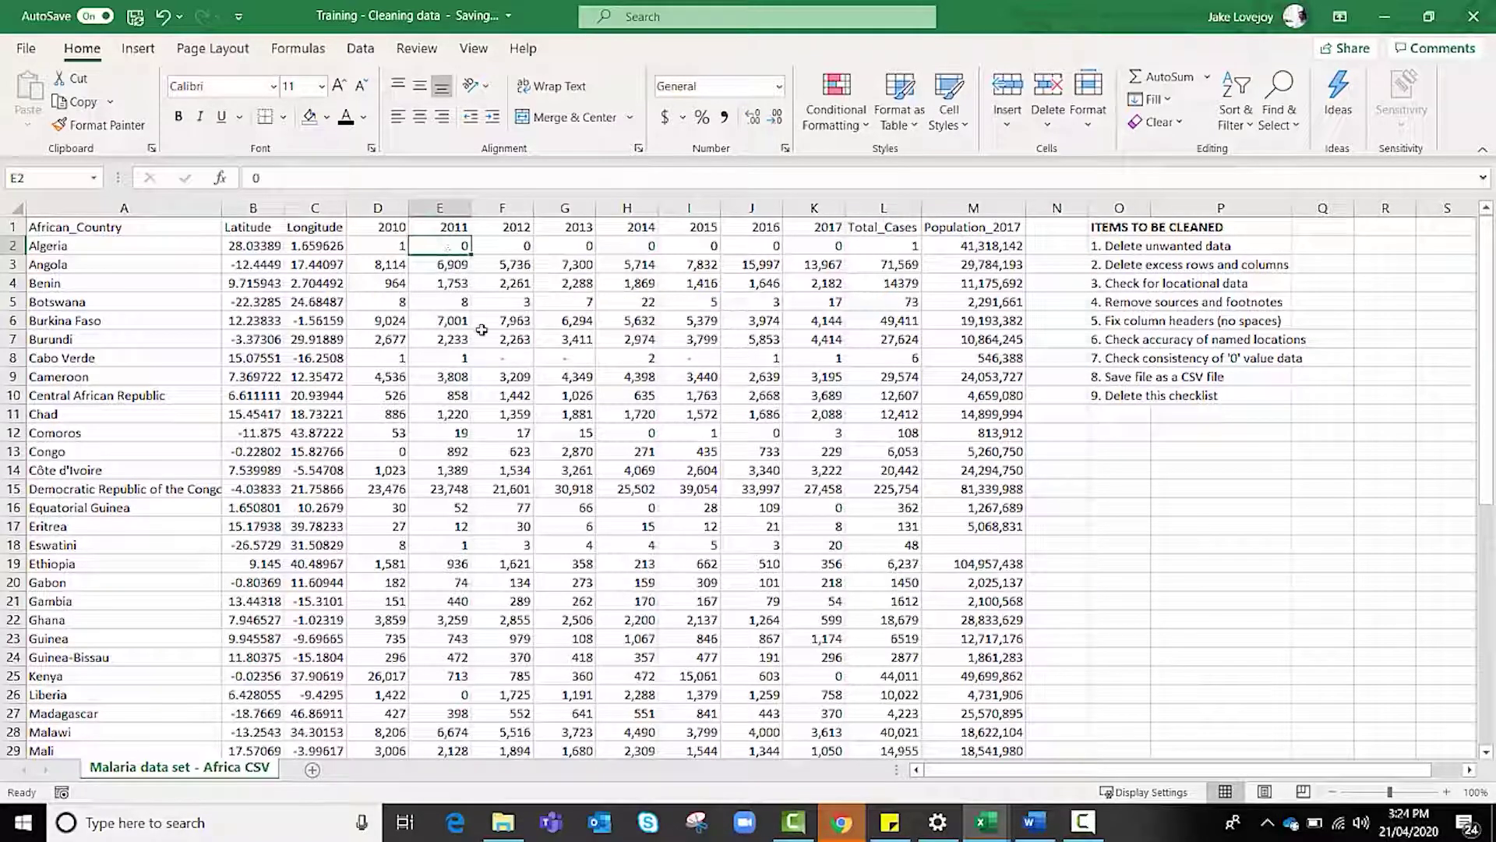
{"action": "left_click", "coordinate": [492, 358]}
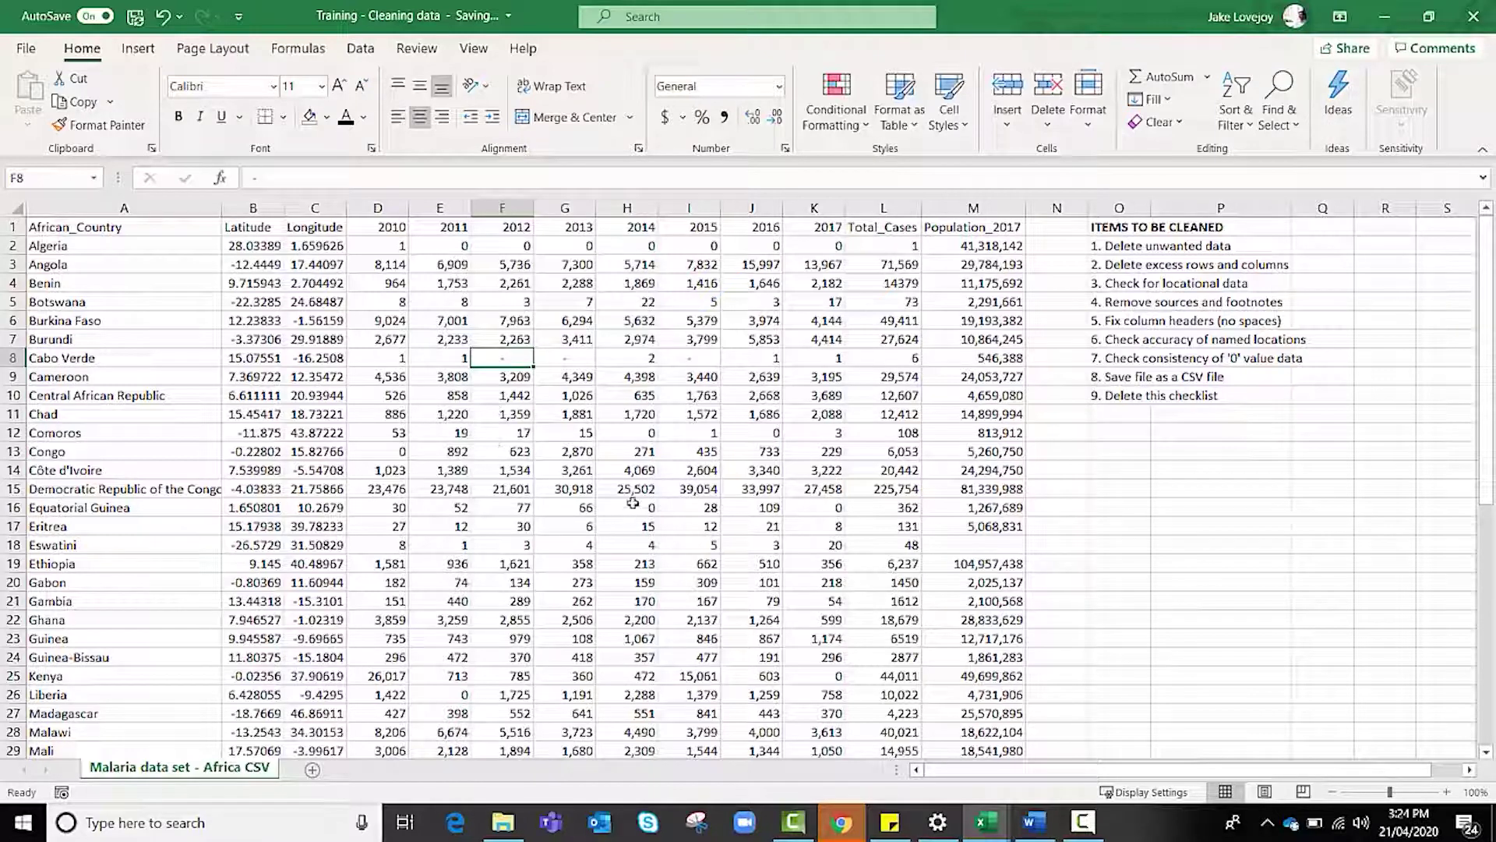
{"action": "key", "text": "BackSpace"}
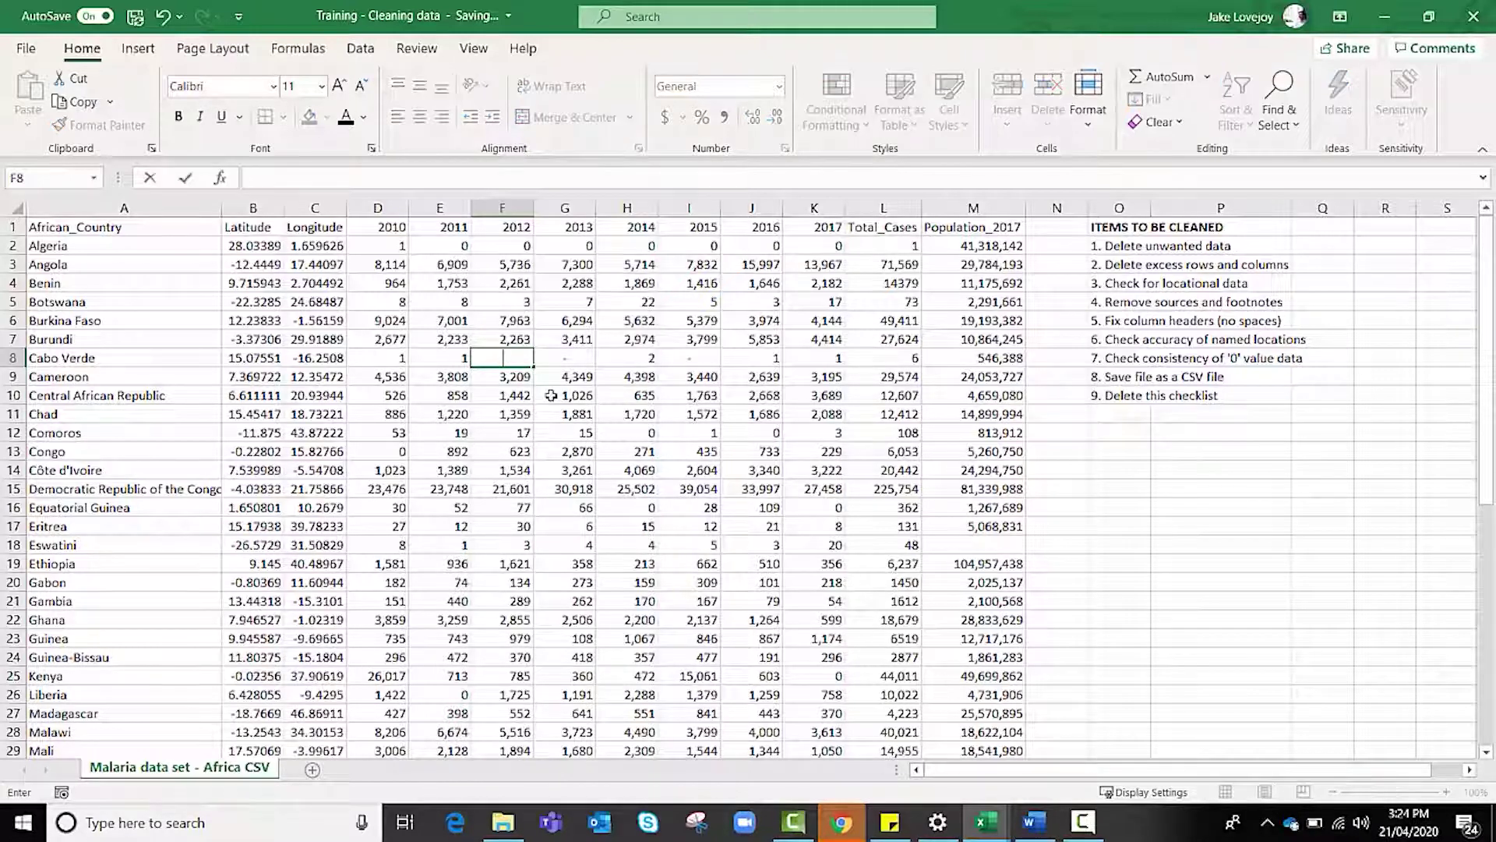
{"action": "left_click", "coordinate": [551, 397]}
{"action": "key", "text": "Left"}
{"action": "key", "text": "Up"}
{"action": "key", "text": "Up"}
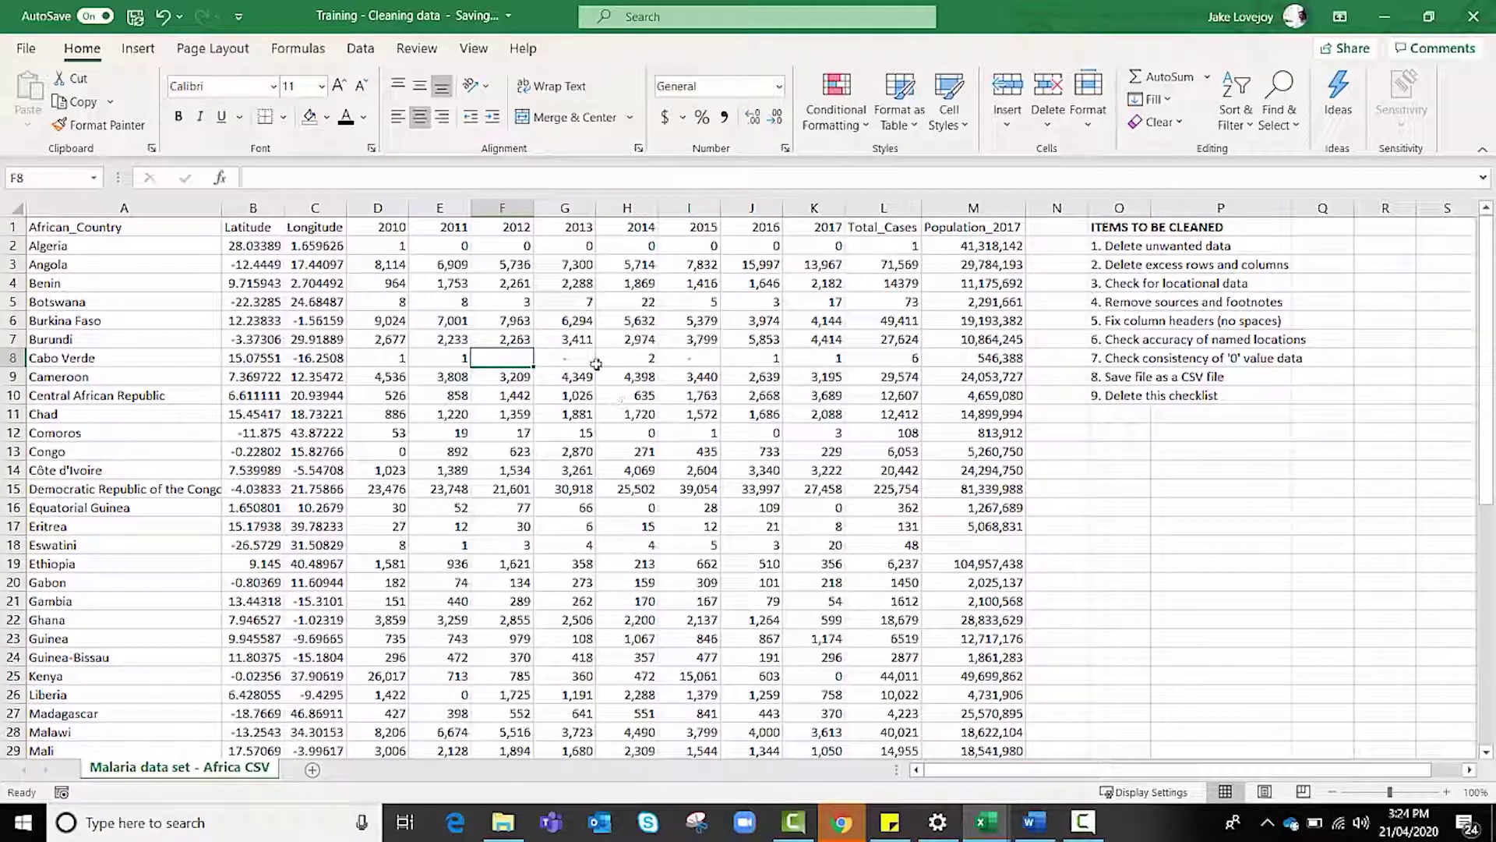
{"action": "left_click", "coordinate": [511, 374]}
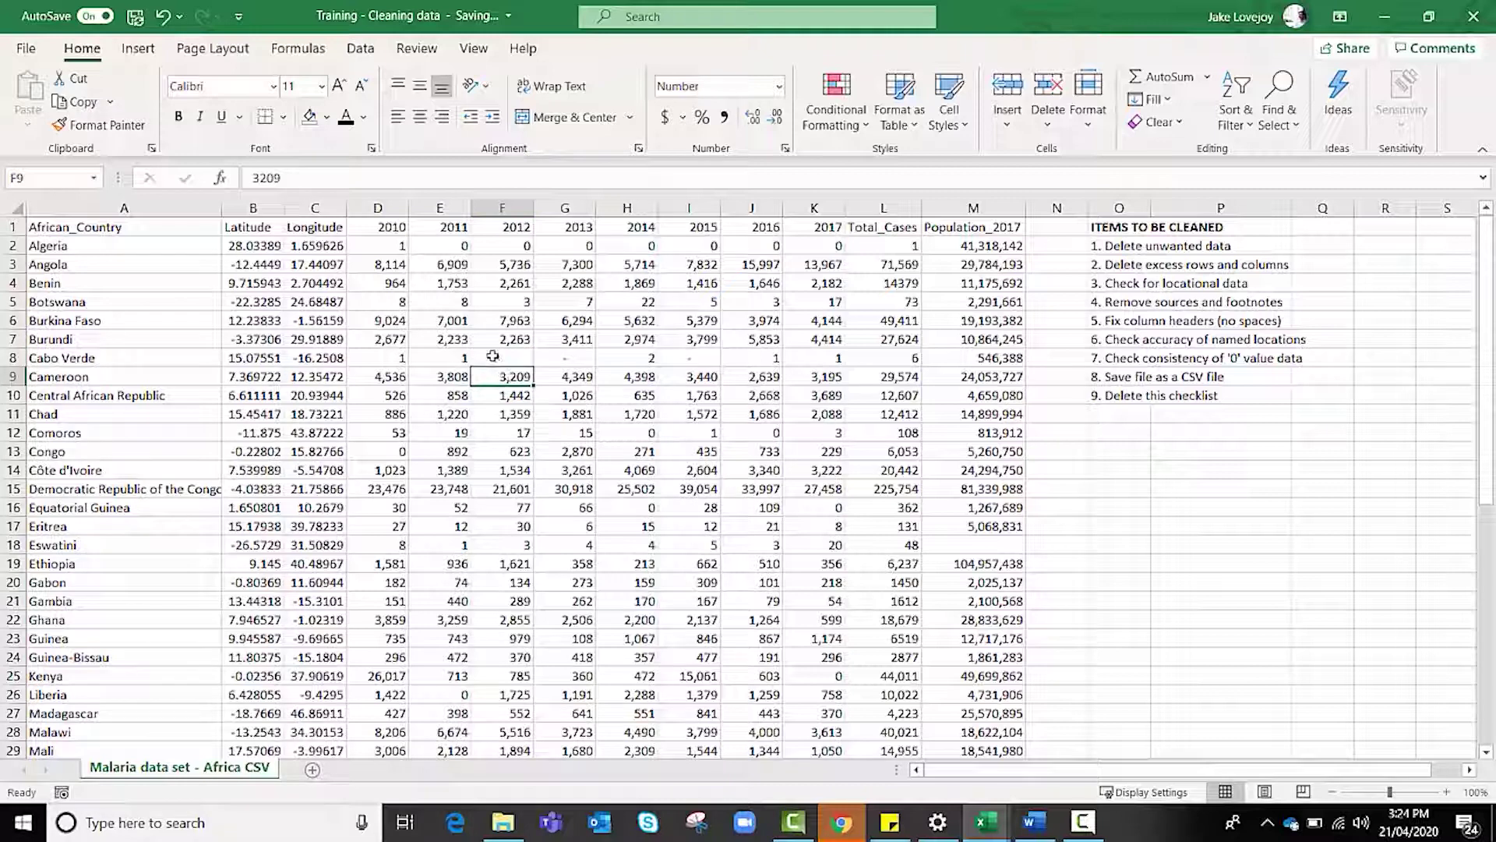
{"action": "left_click", "coordinate": [504, 357]}
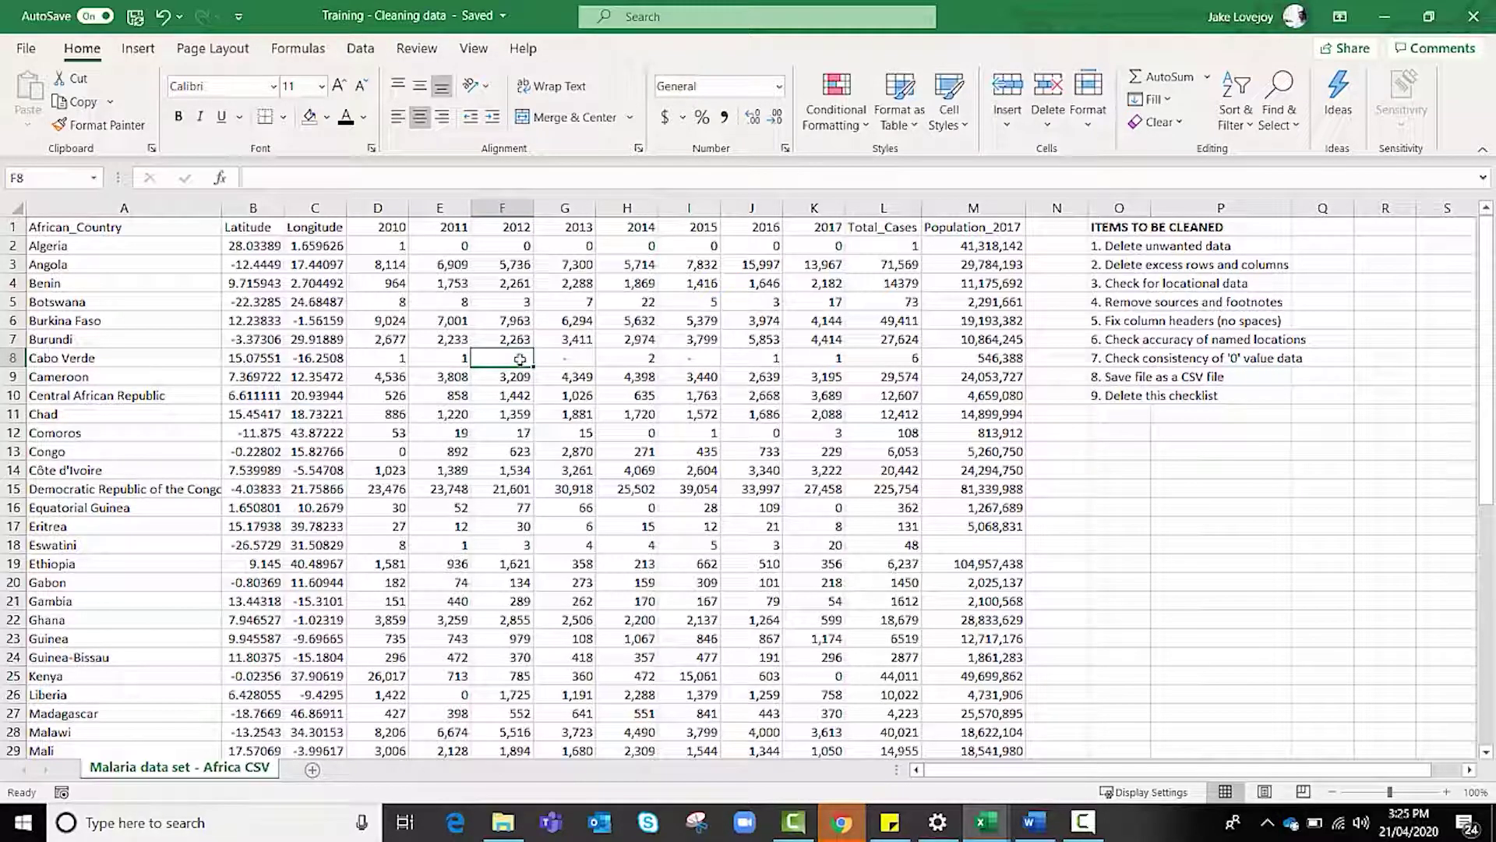
Step: Enter 0 in Cabo Verde's 2012, 2013 and 2015 cells (F8, G8, I8)
{"action": "type", "text": "0"}
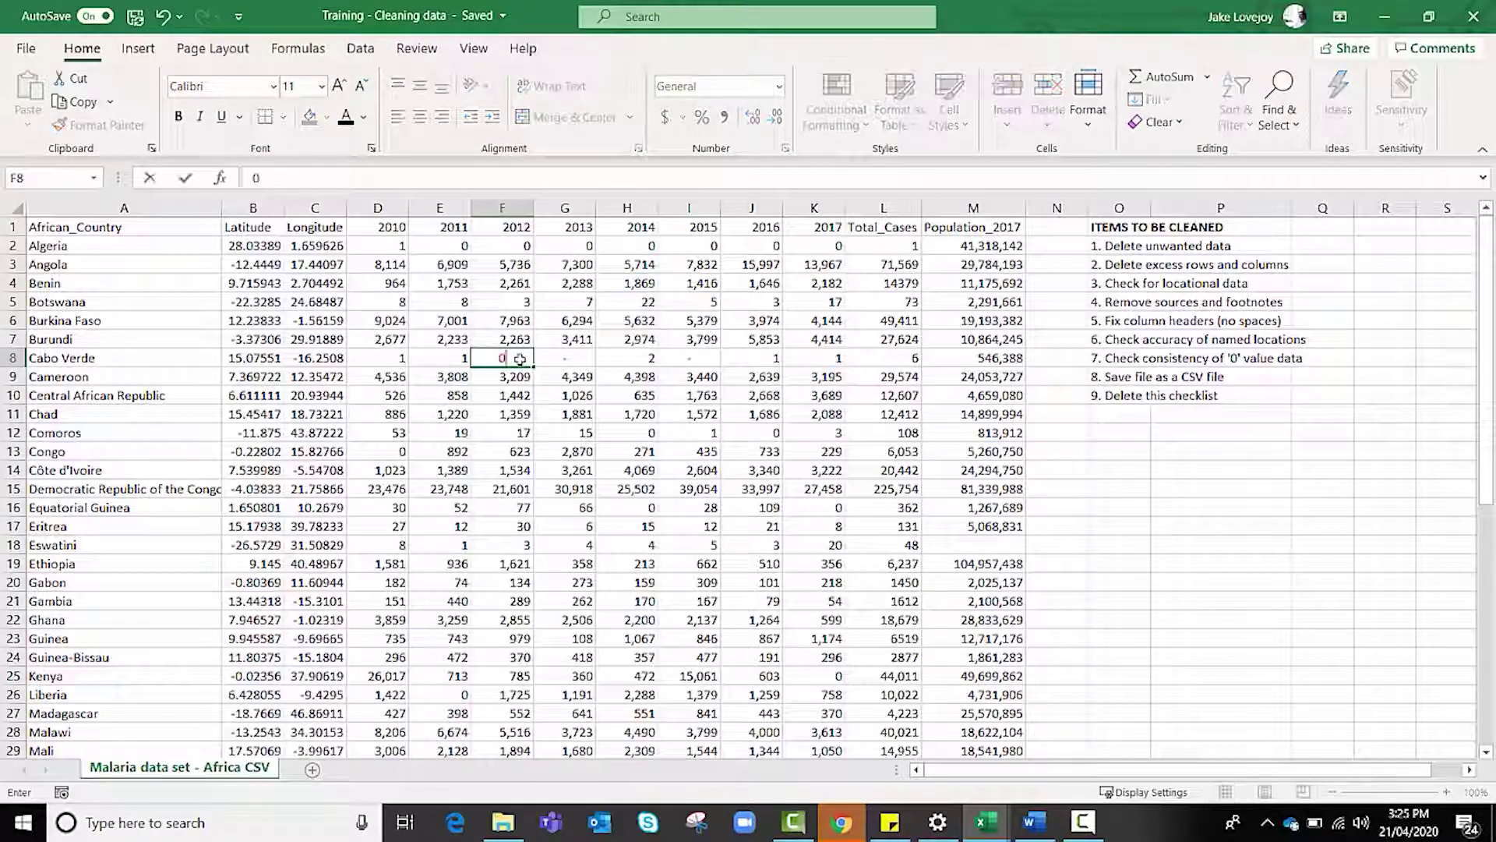
{"action": "key", "text": "Tab"}
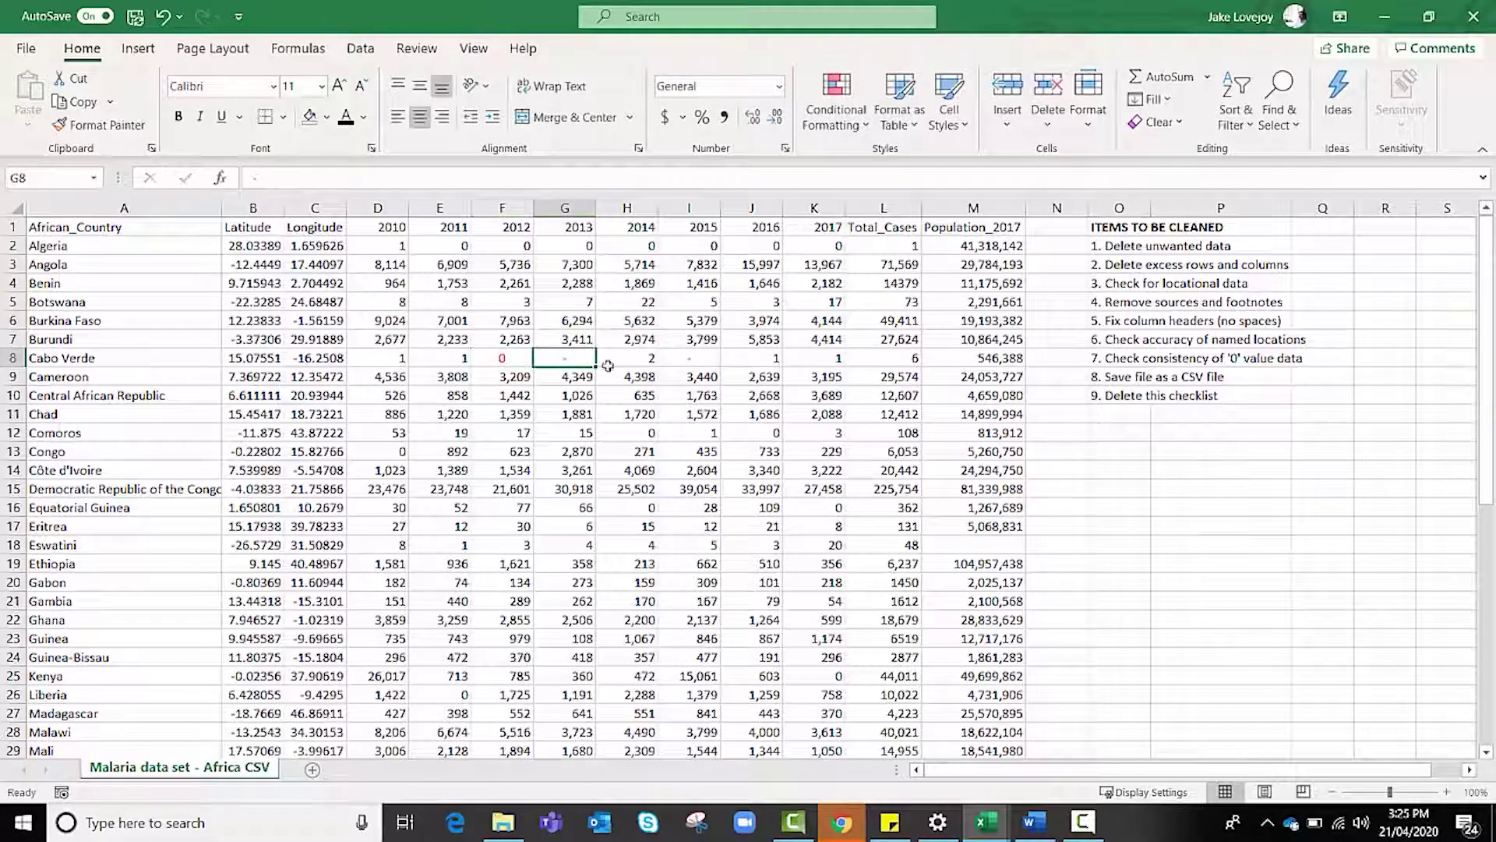
{"action": "type", "text": "0"}
{"action": "left_click", "coordinate": [689, 359]}
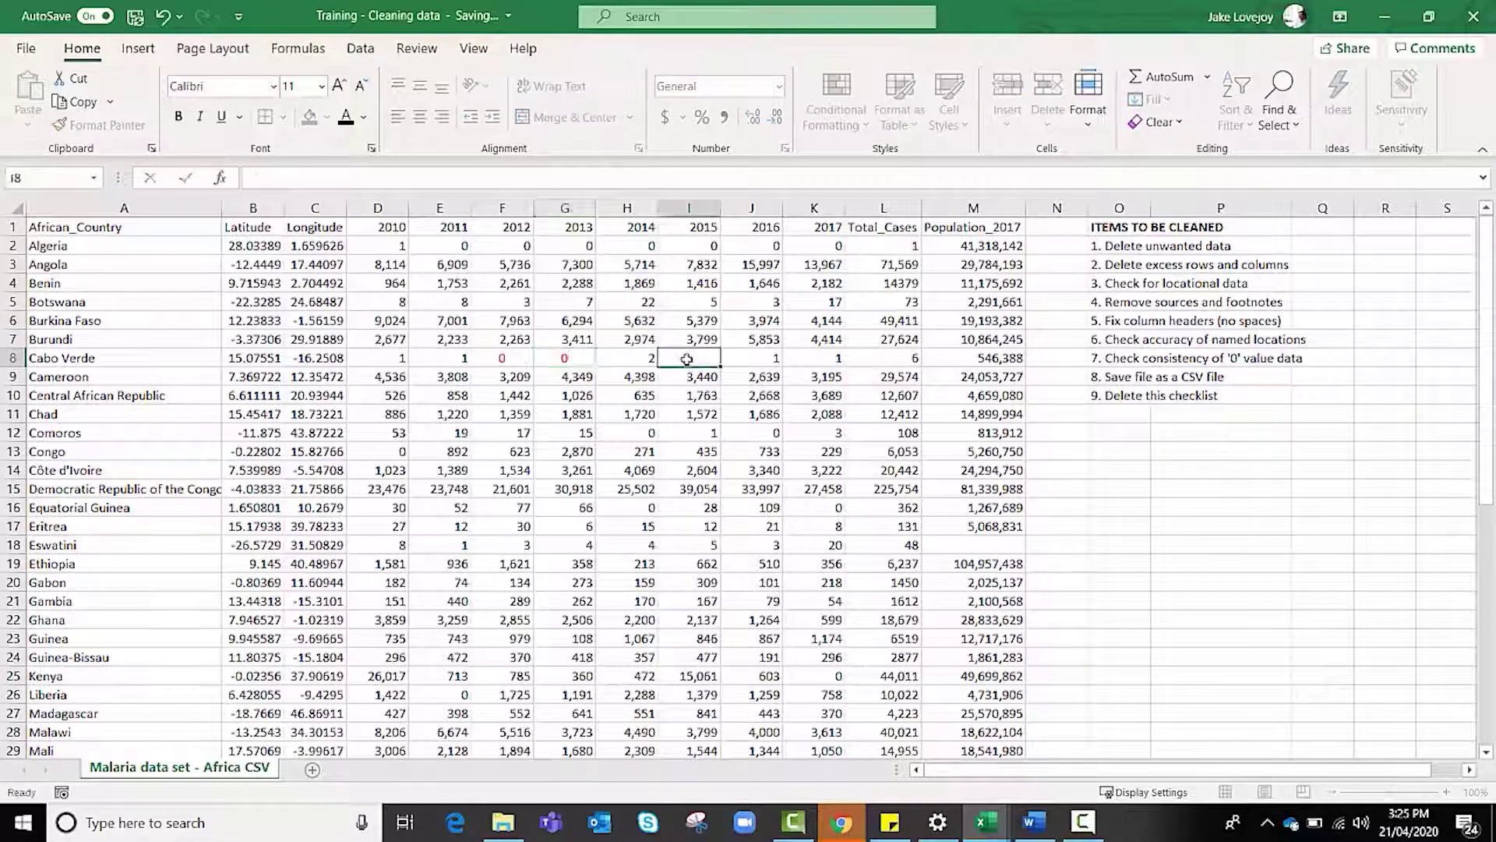
{"action": "type", "text": "0"}
Step: Set the new zeros in F8:G8 and I8 to Automatic black font
{"action": "left_click_drag", "start_coordinate": [503, 362], "coordinate": [555, 361]}
{"action": "left_click", "coordinate": [346, 117]}
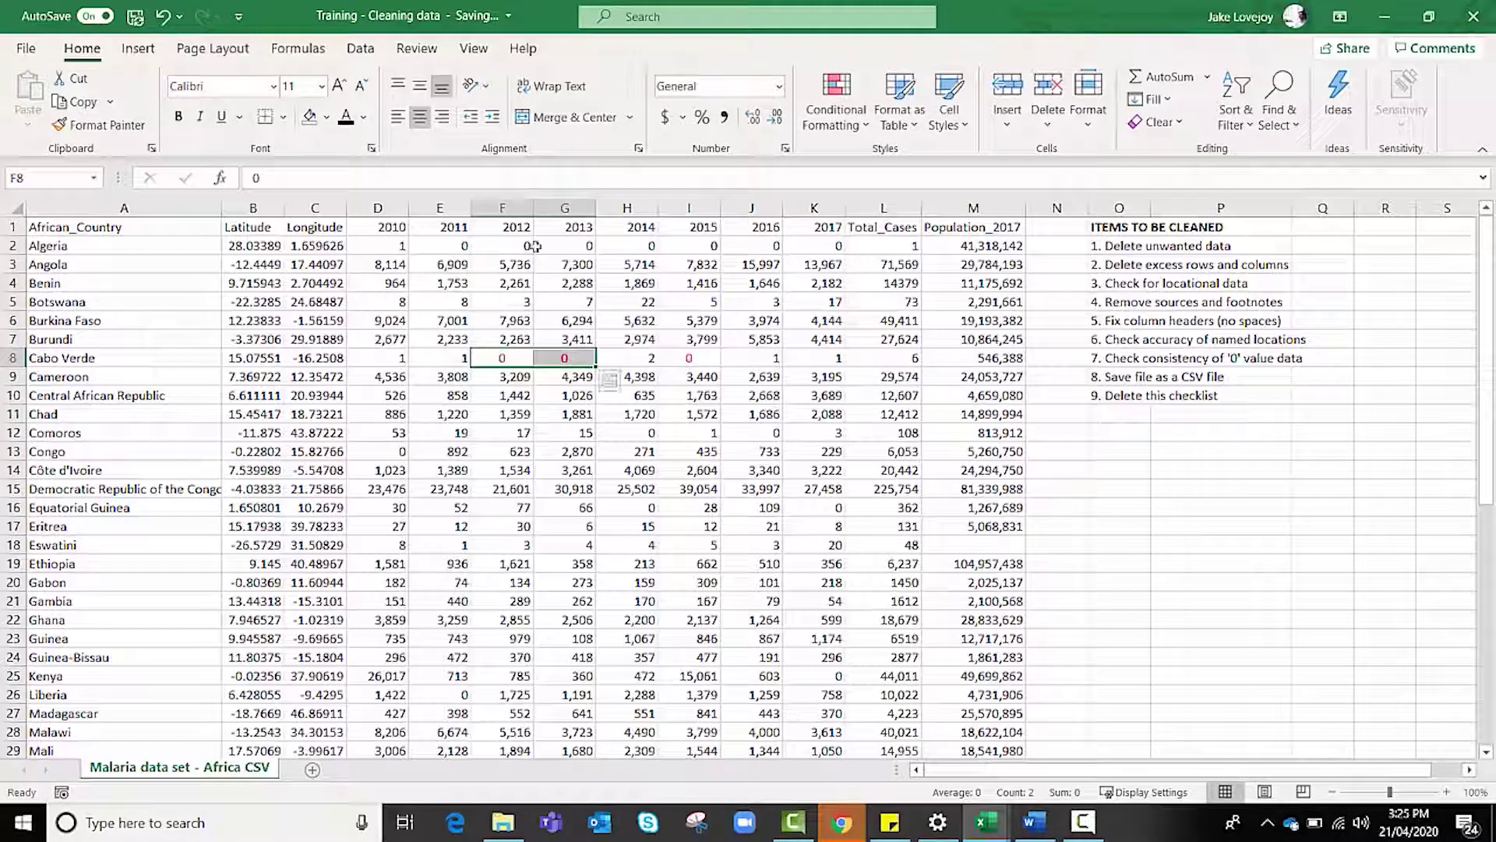
{"action": "left_click", "coordinate": [689, 358]}
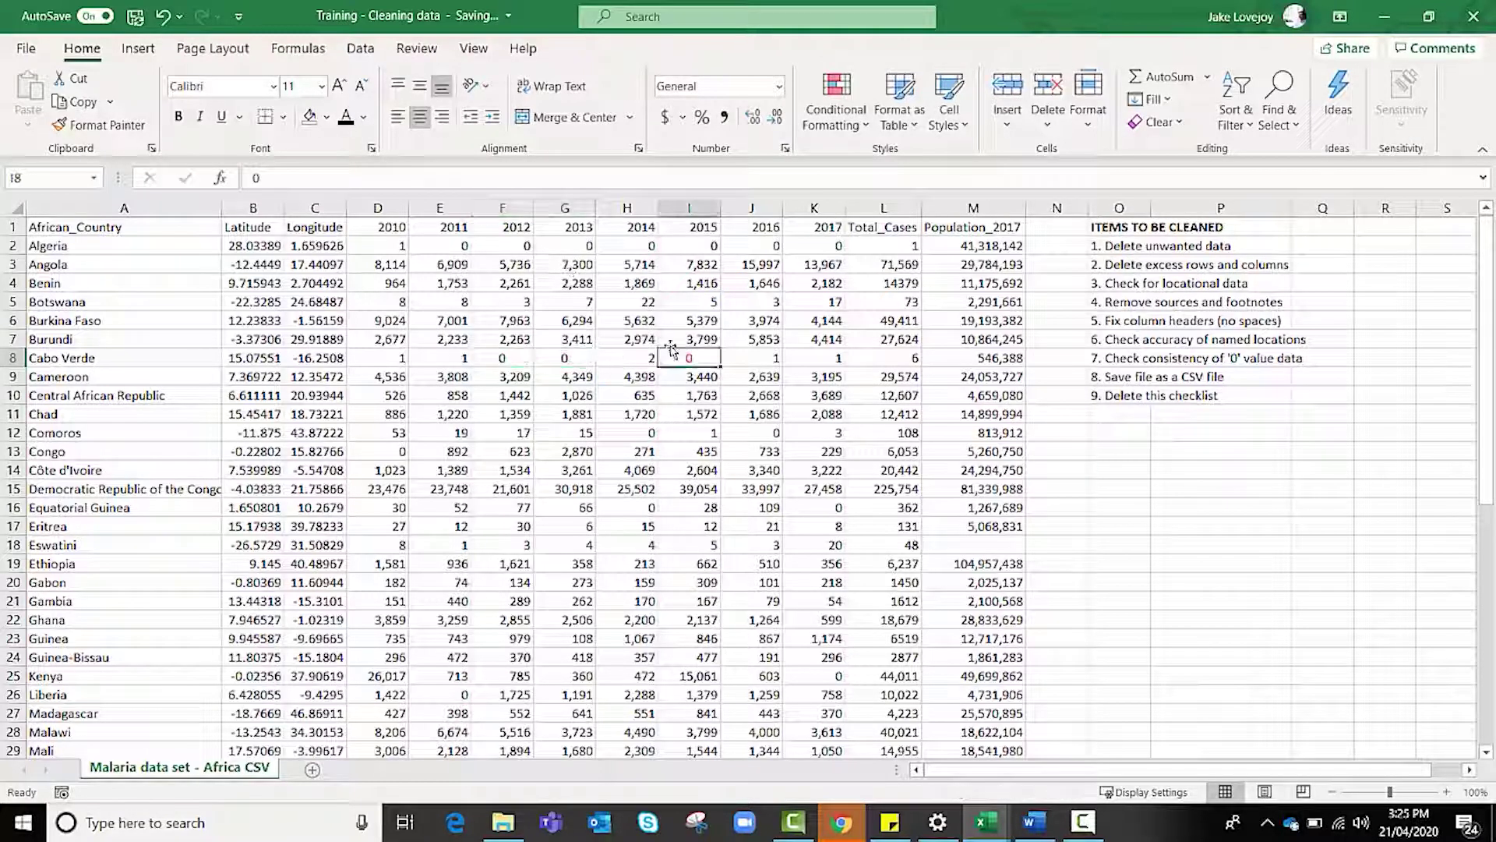
{"action": "left_click", "coordinate": [347, 119]}
Step: In the ArcGIS web map, open Add Layer from File and highlight CSV among the supported formats
{"action": "left_click", "coordinate": [838, 824]}
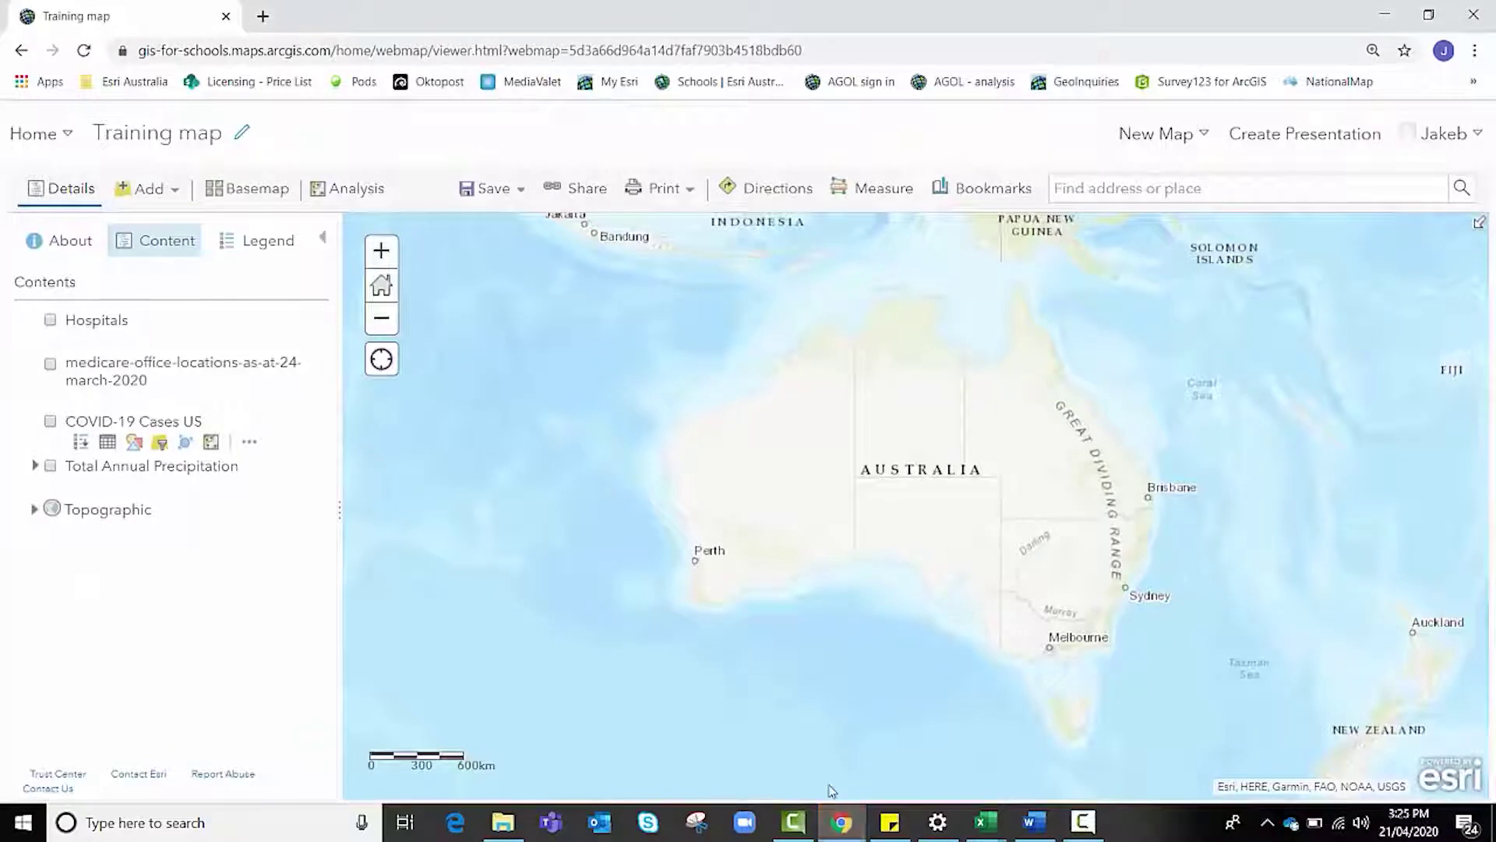
{"action": "left_click", "coordinate": [155, 196]}
{"action": "left_click", "coordinate": [167, 330]}
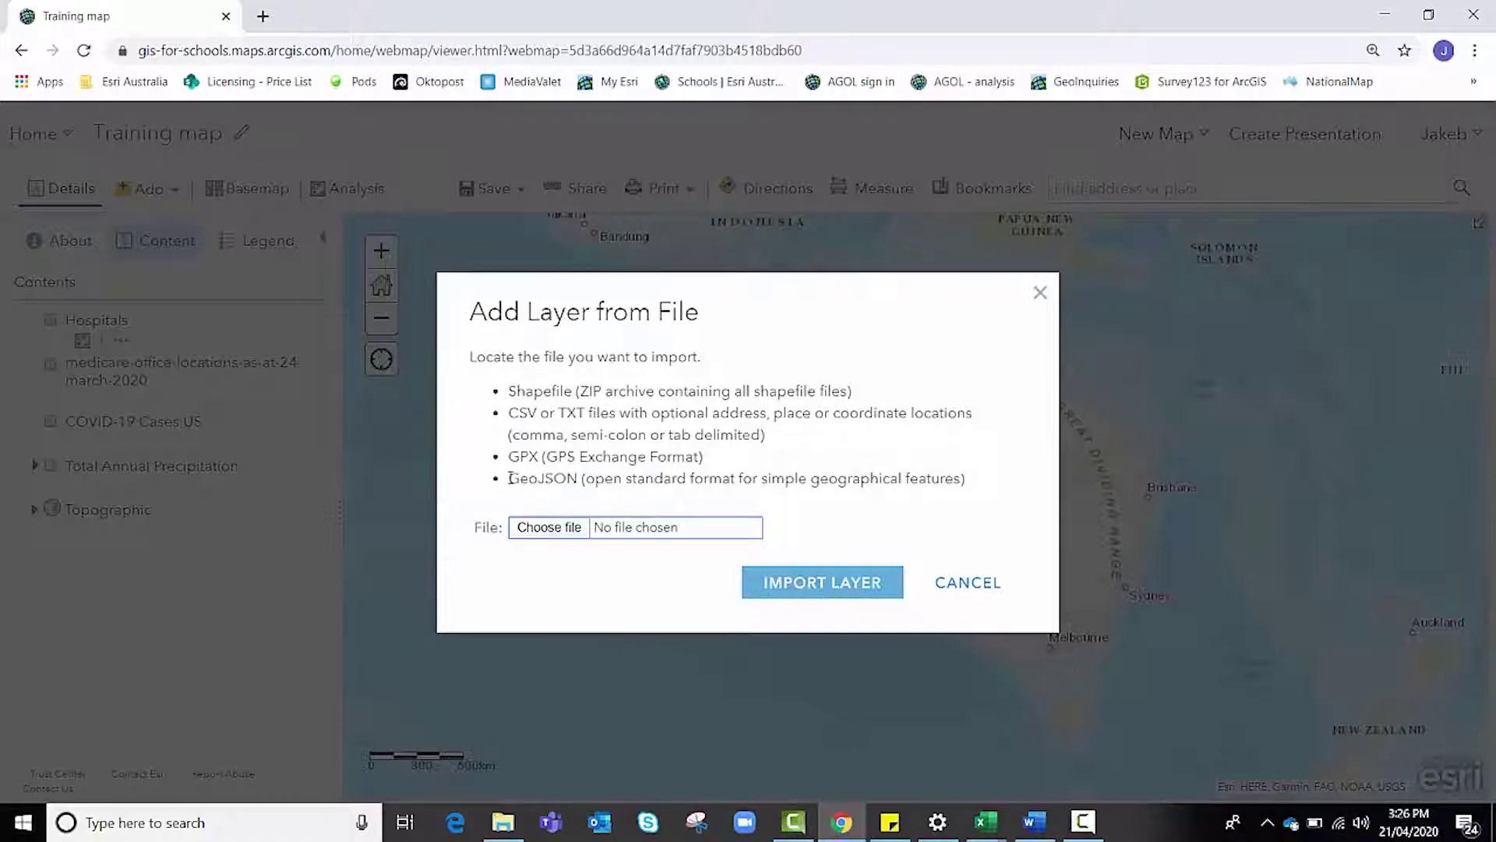
{"action": "left_click", "coordinate": [512, 414]}
{"action": "left_click_drag", "start_coordinate": [512, 413], "coordinate": [538, 419]}
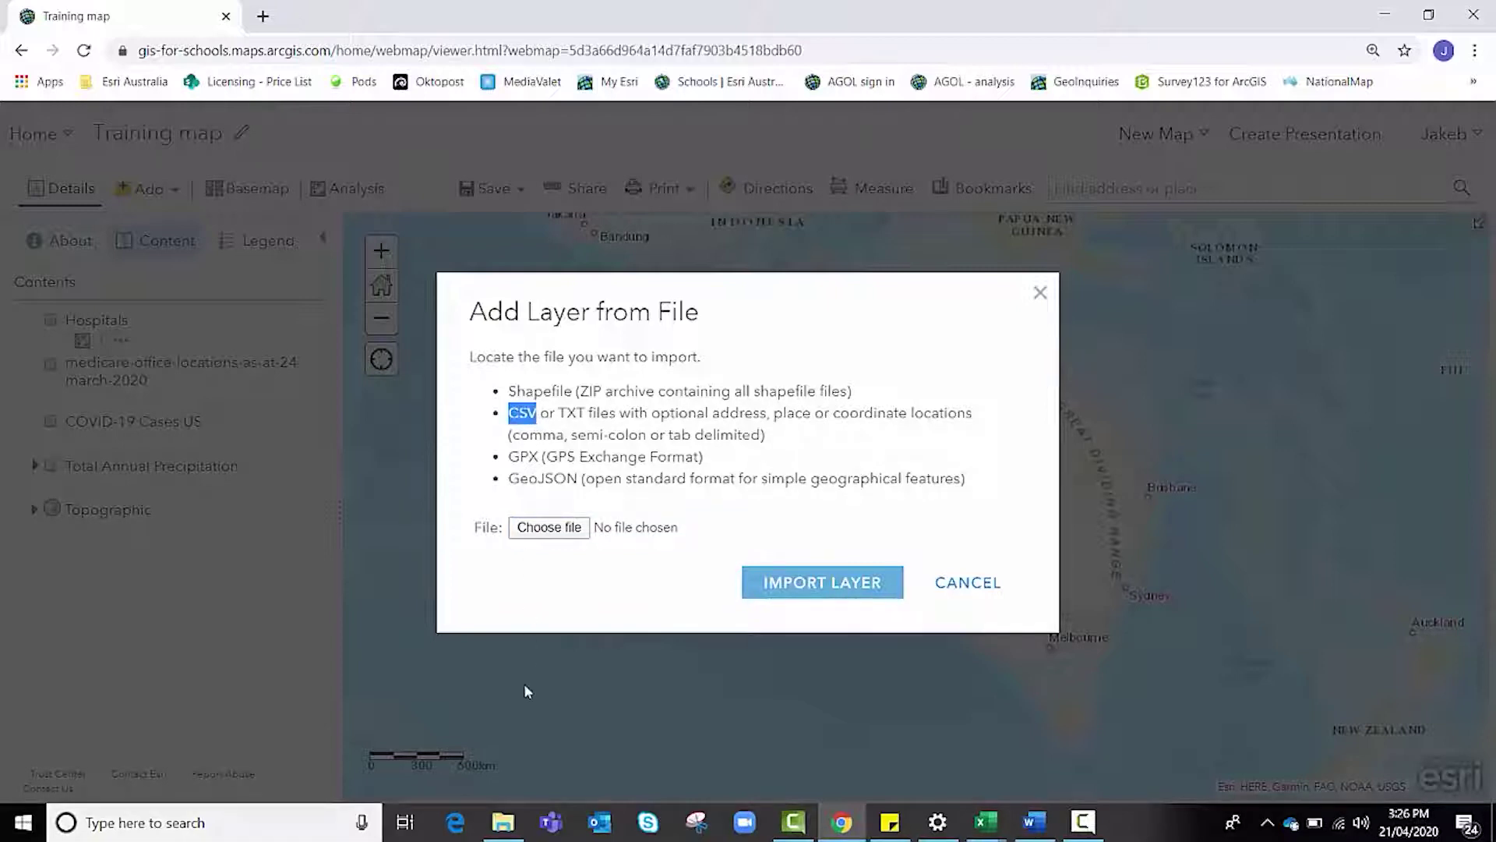
Step: Save a CSV (Comma delimited) copy of the workbook named 'Training - Cleaning data version 2'
{"action": "mouse_move", "coordinate": [980, 822]}
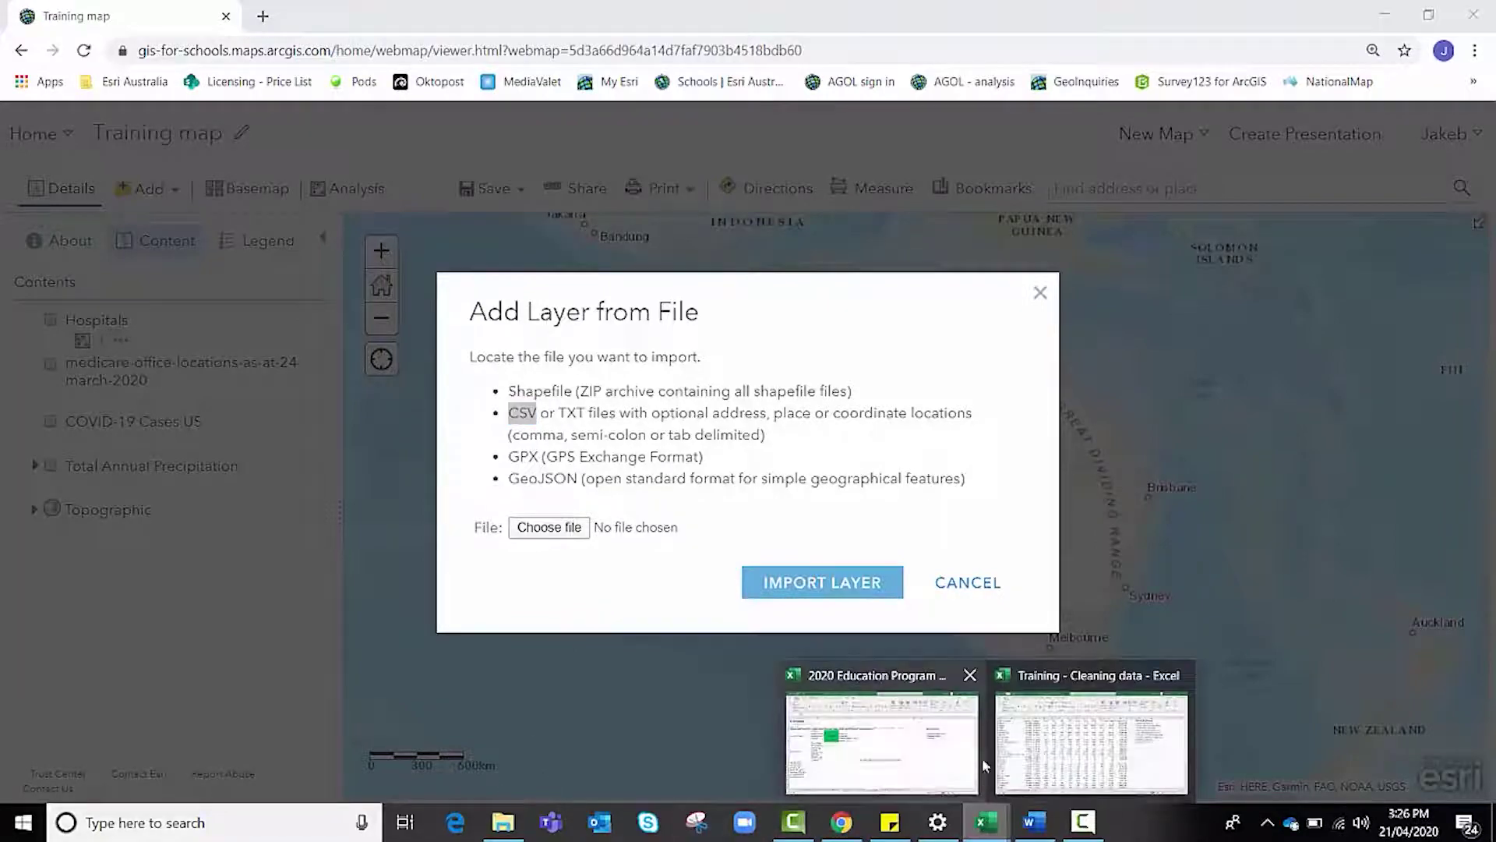
{"action": "left_click", "coordinate": [1044, 721]}
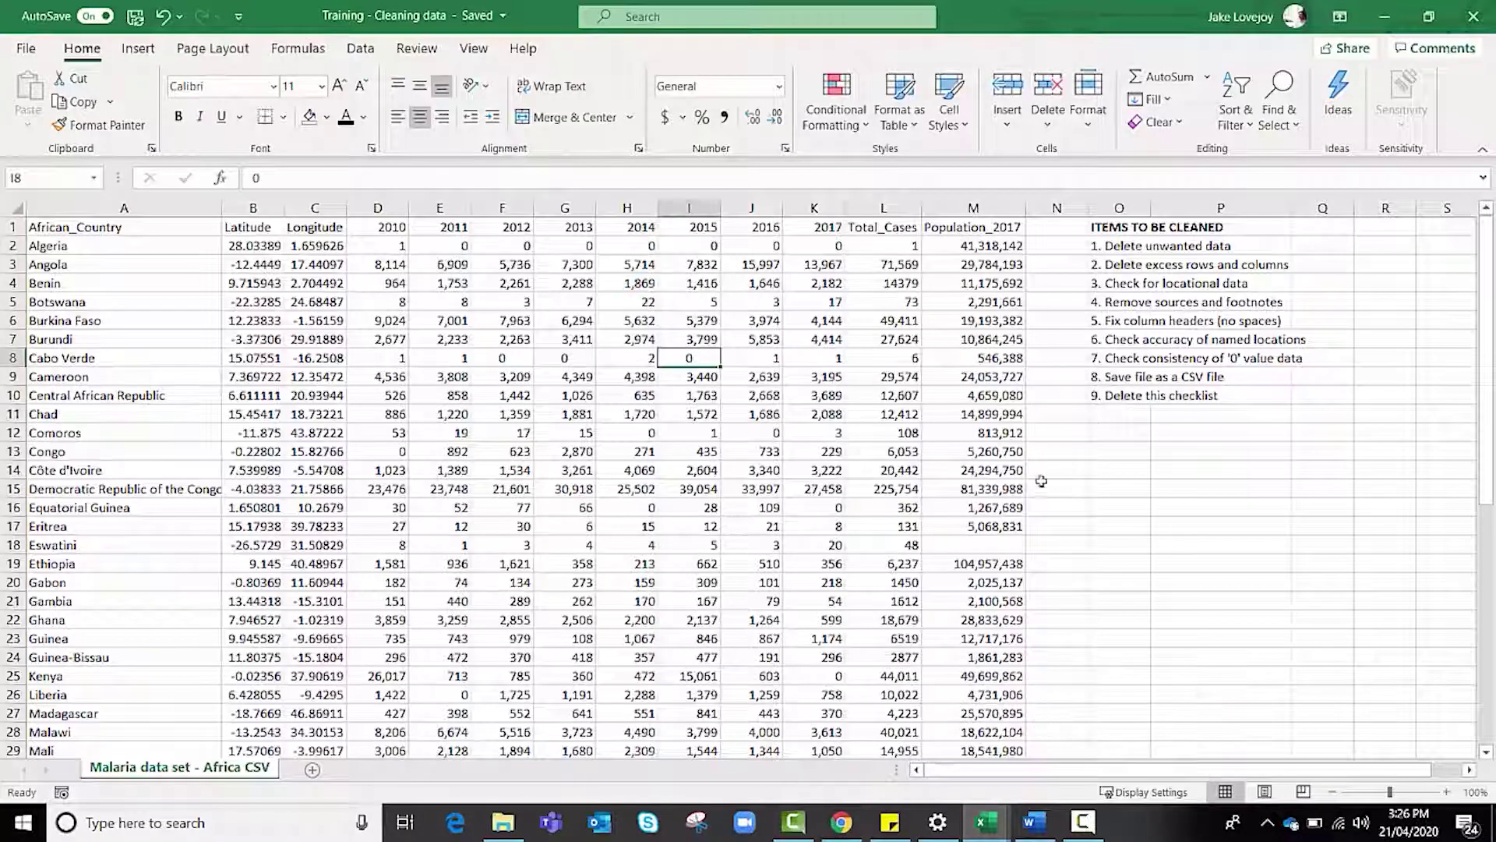
{"action": "left_click", "coordinate": [25, 49]}
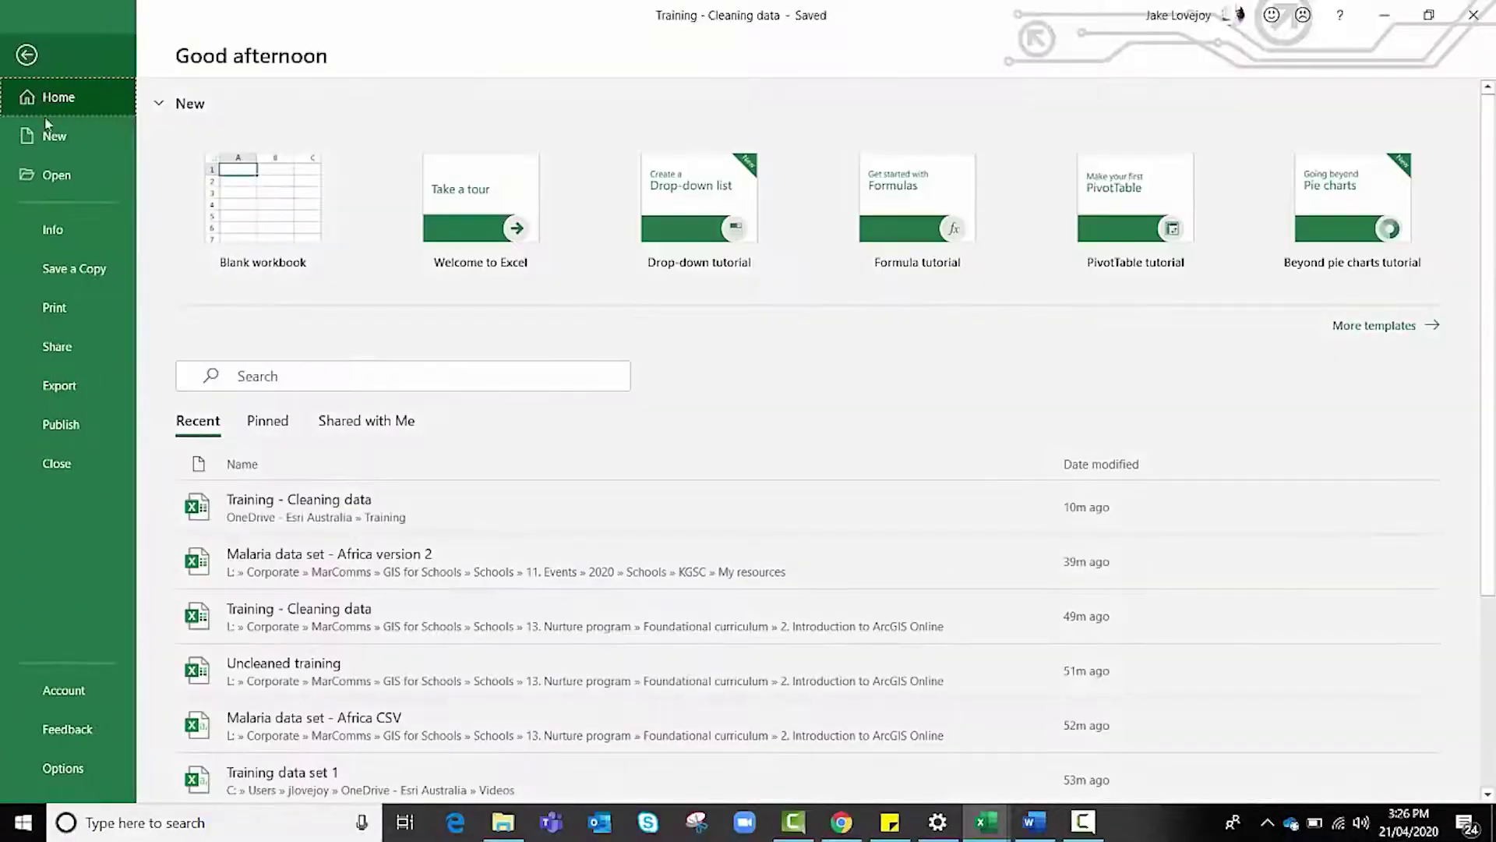
{"action": "left_click", "coordinate": [61, 271]}
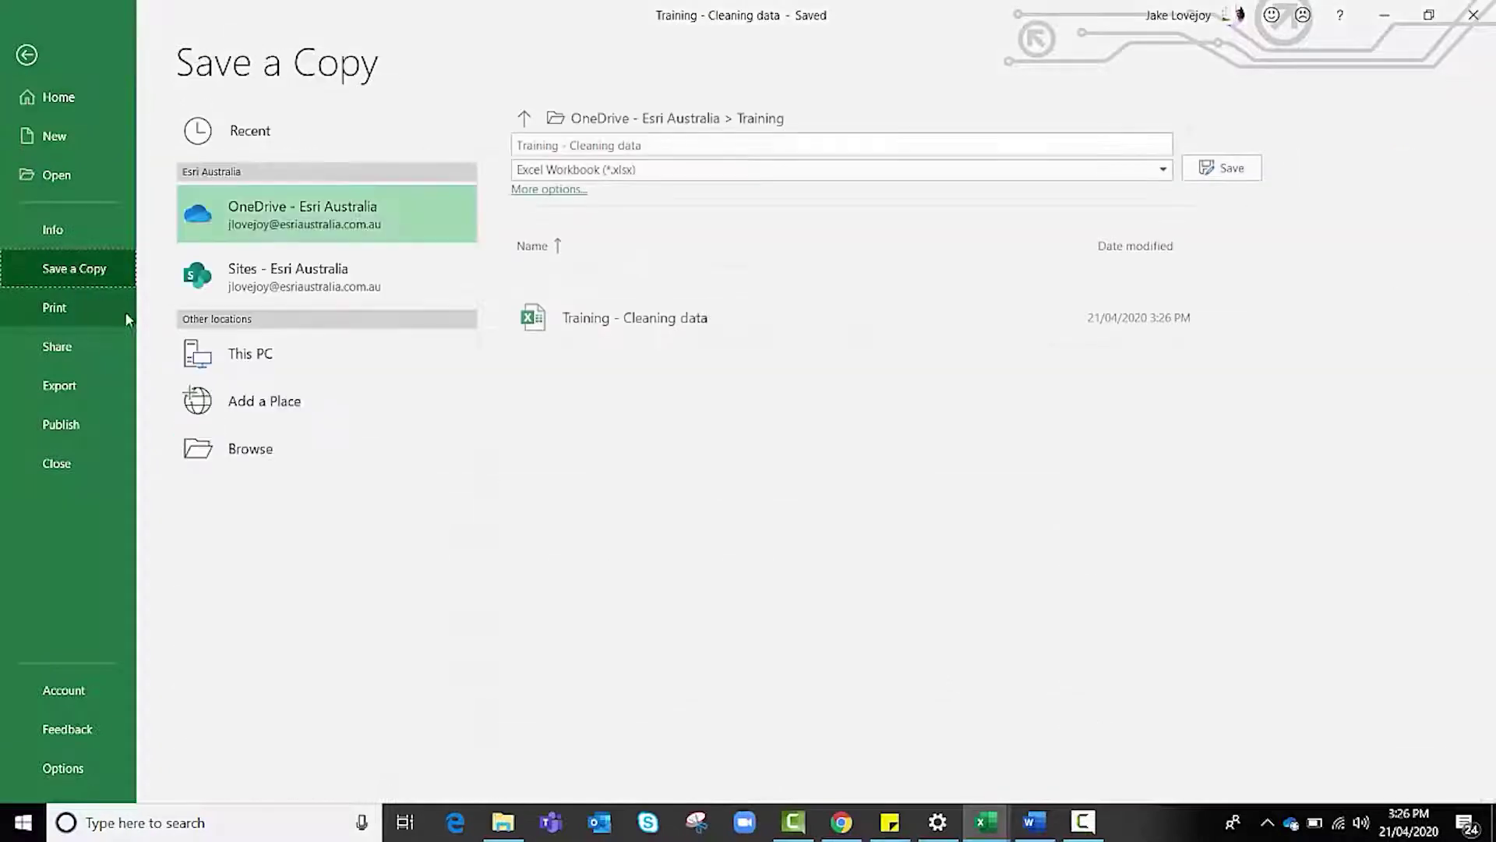
{"action": "left_click", "coordinate": [634, 172]}
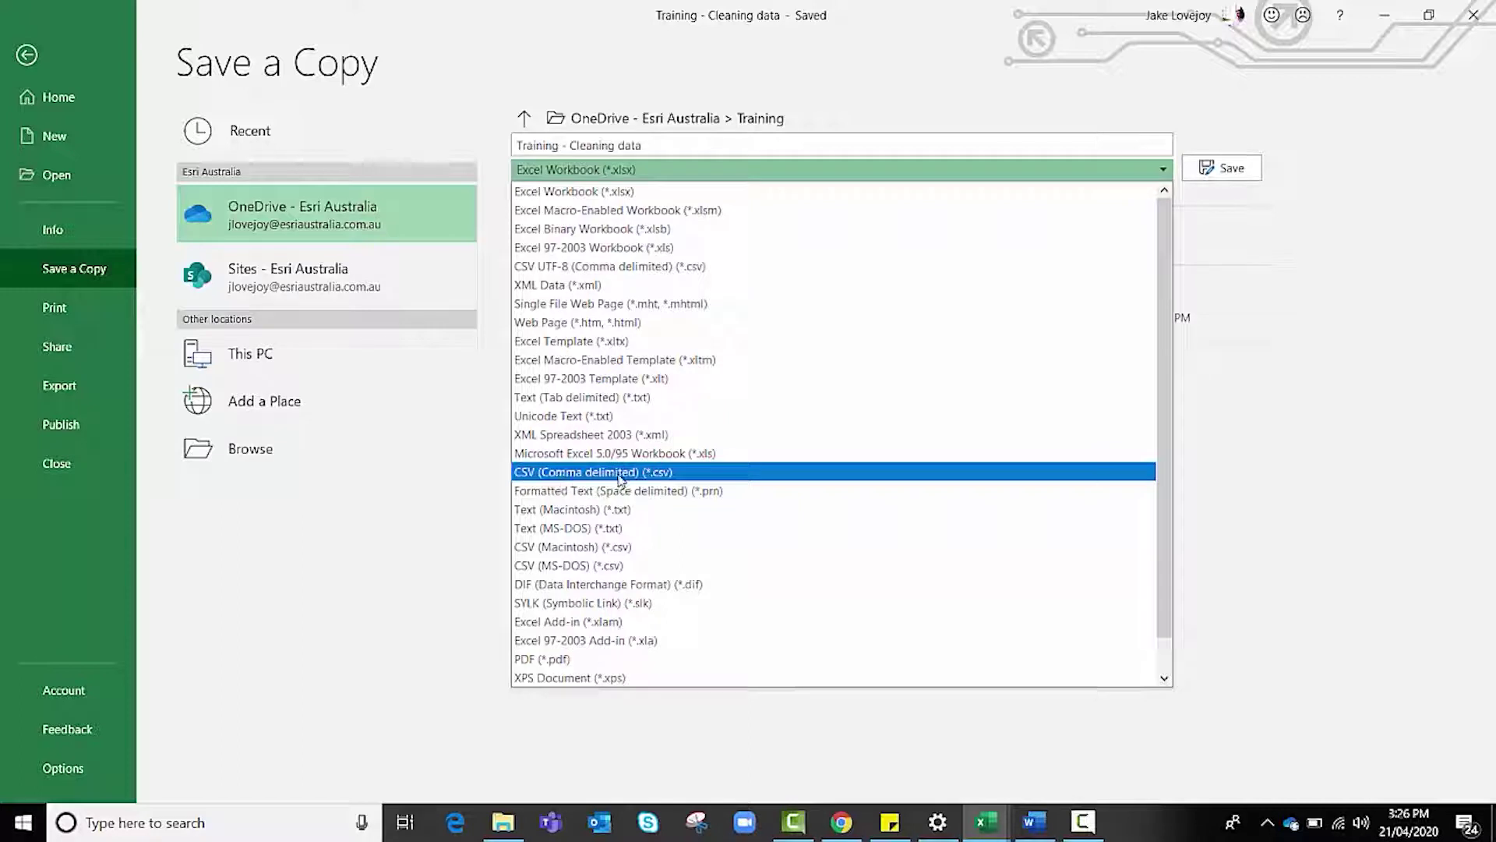
{"action": "left_click", "coordinate": [657, 474]}
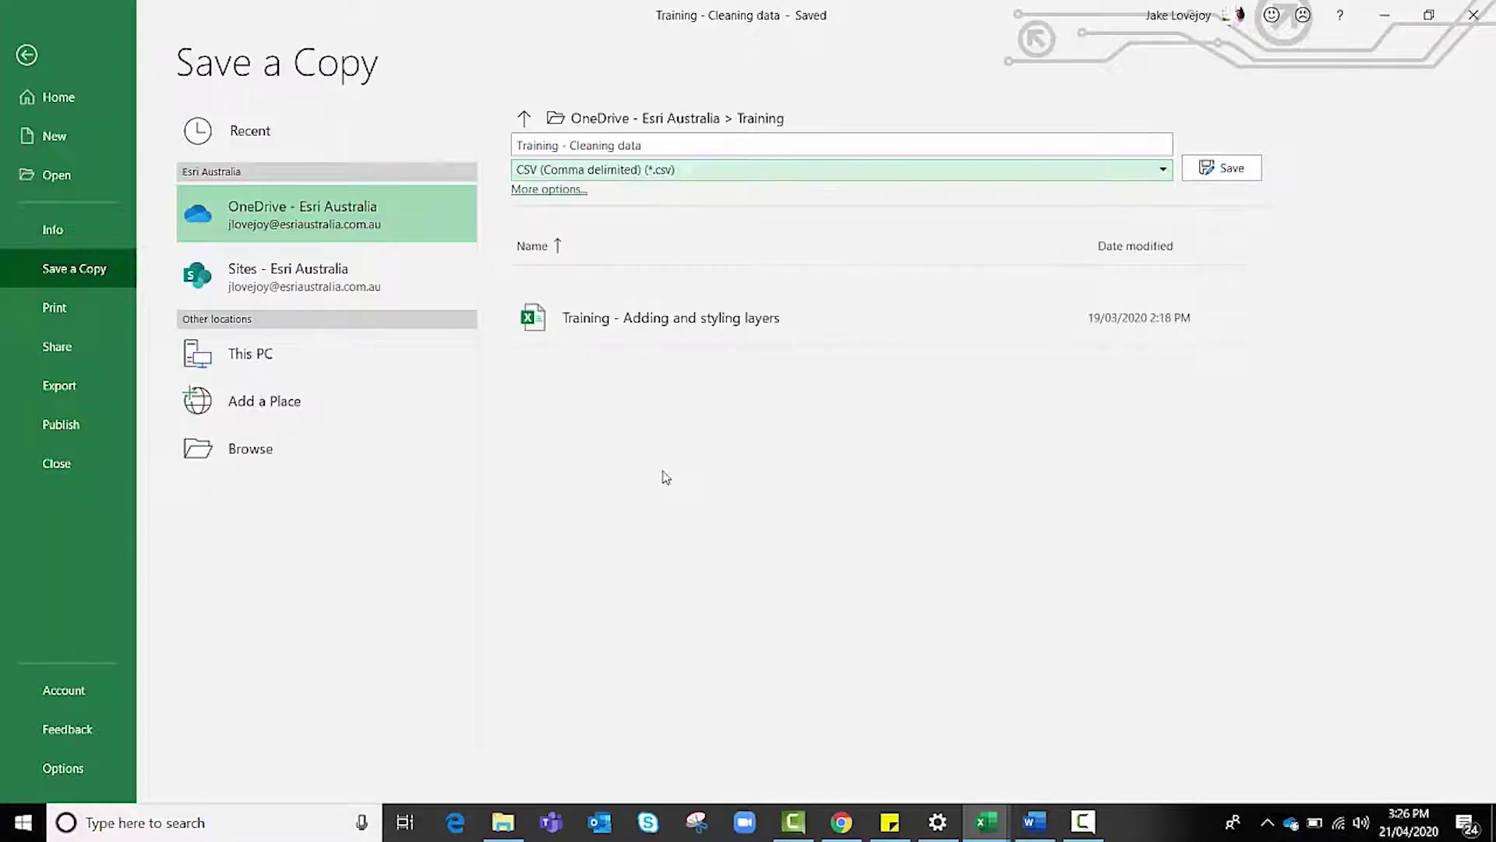
{"action": "left_click", "coordinate": [712, 145]}
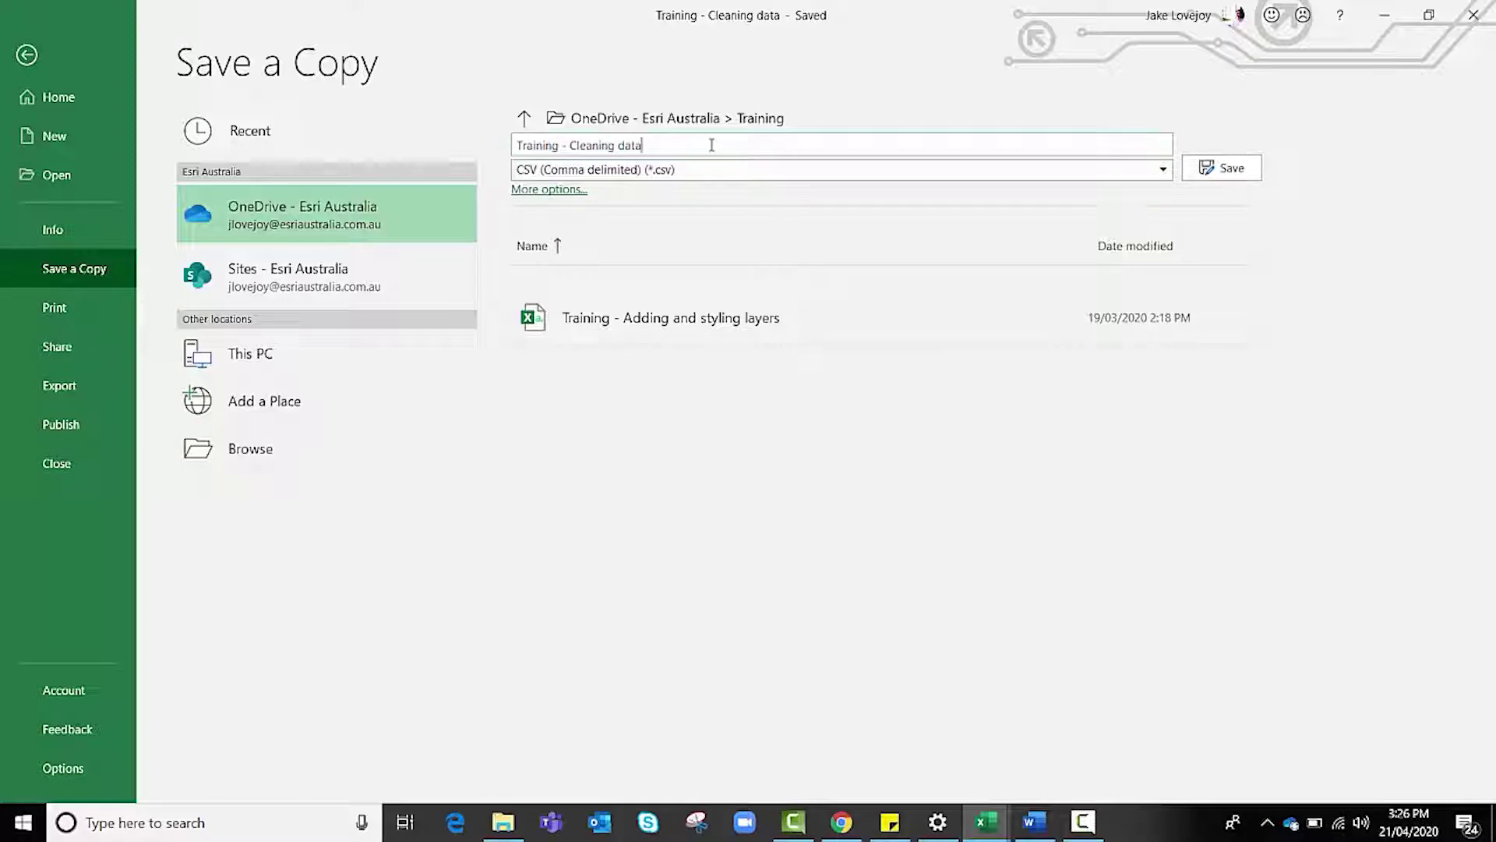
{"action": "type", "text": "version 2"}
{"action": "left_click", "coordinate": [1204, 169]}
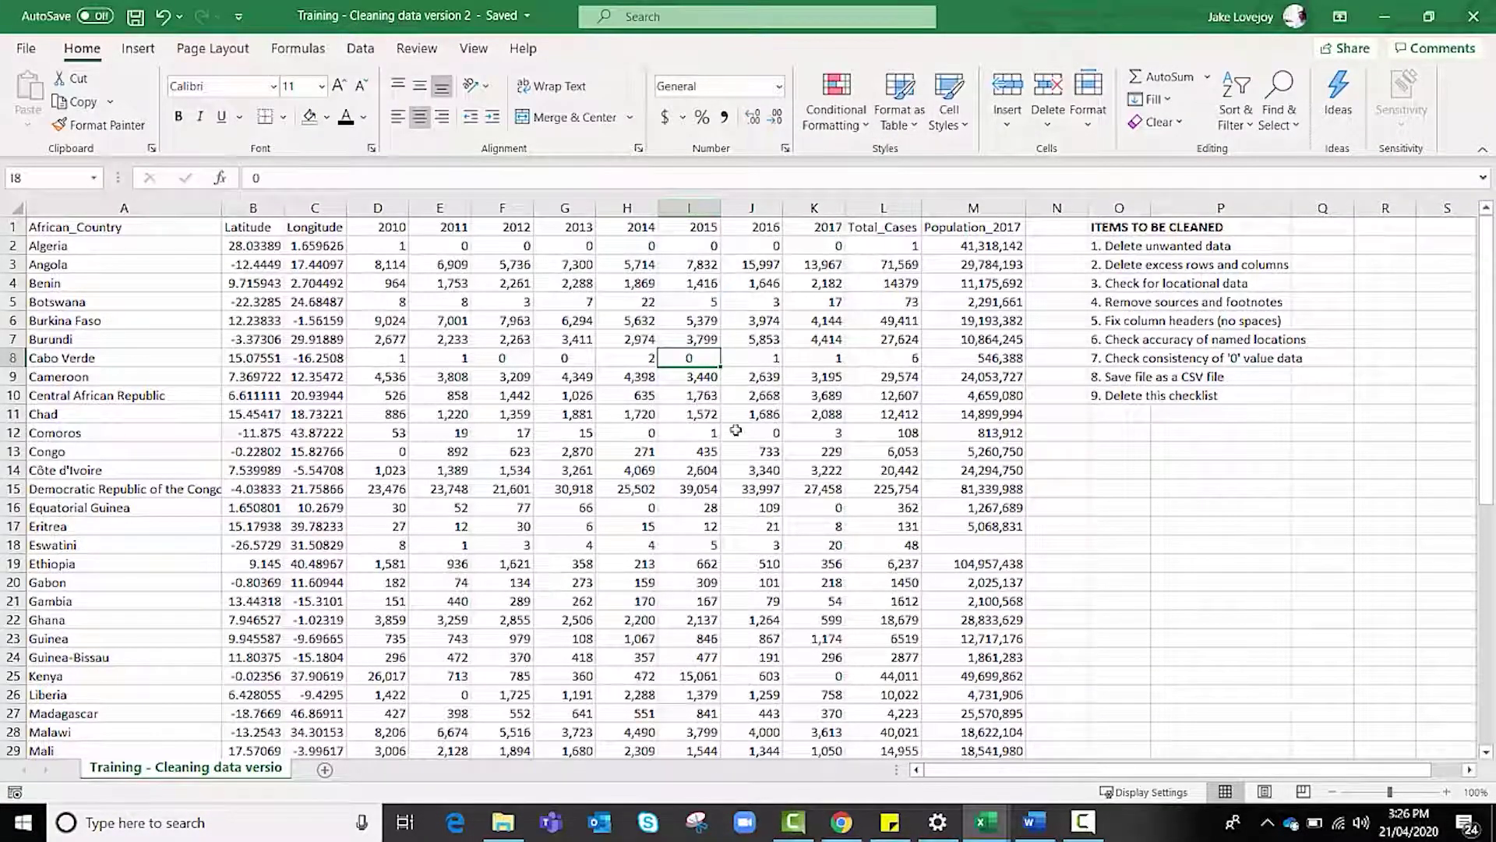
Step: Cancel the ArcGIS Add Layer from File dialog without importing anything
{"action": "left_click", "coordinate": [841, 822]}
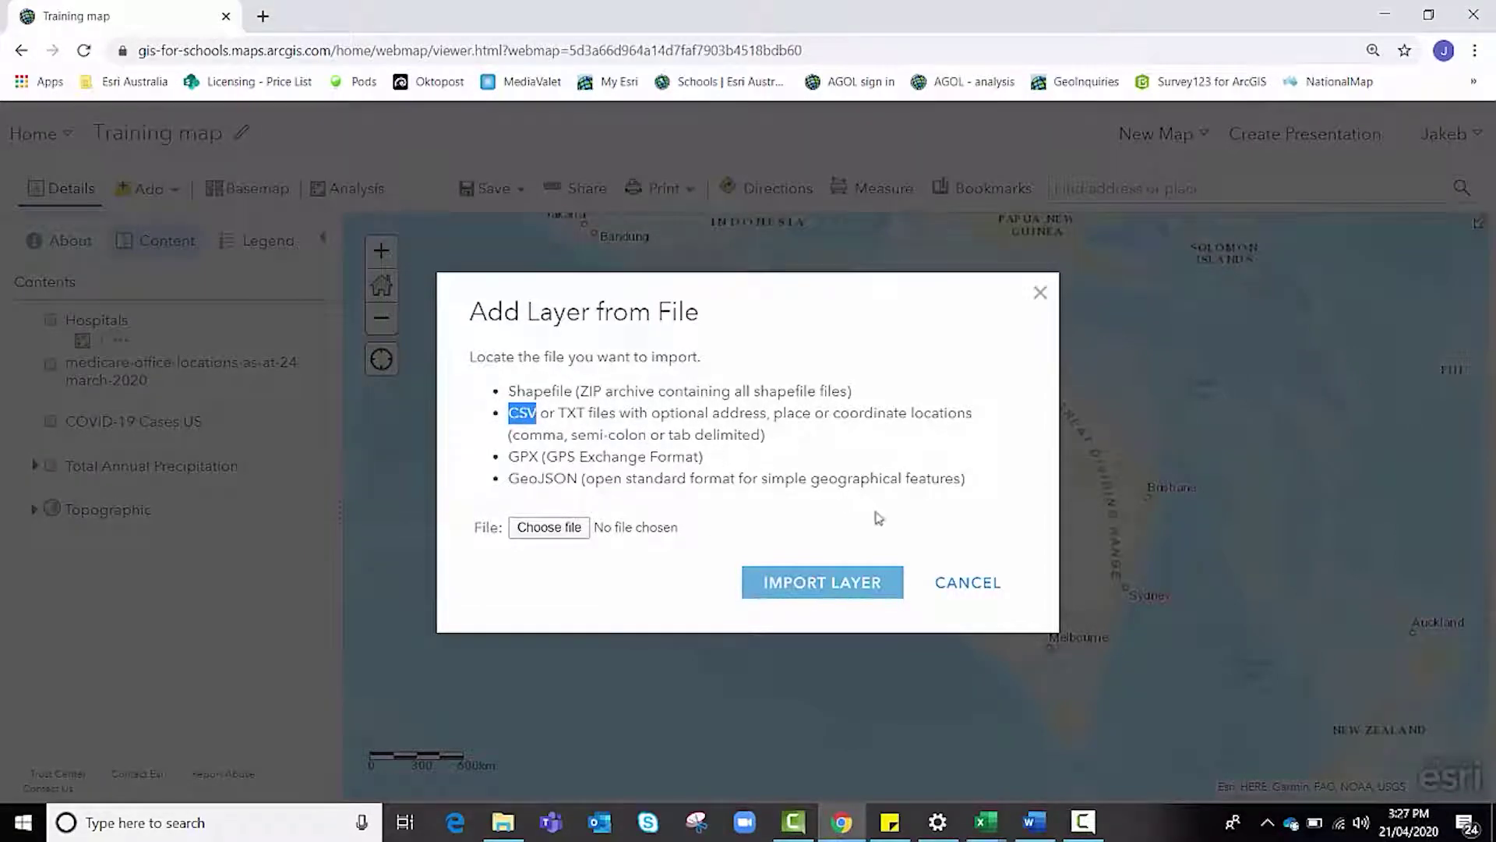
{"action": "left_click", "coordinate": [968, 583]}
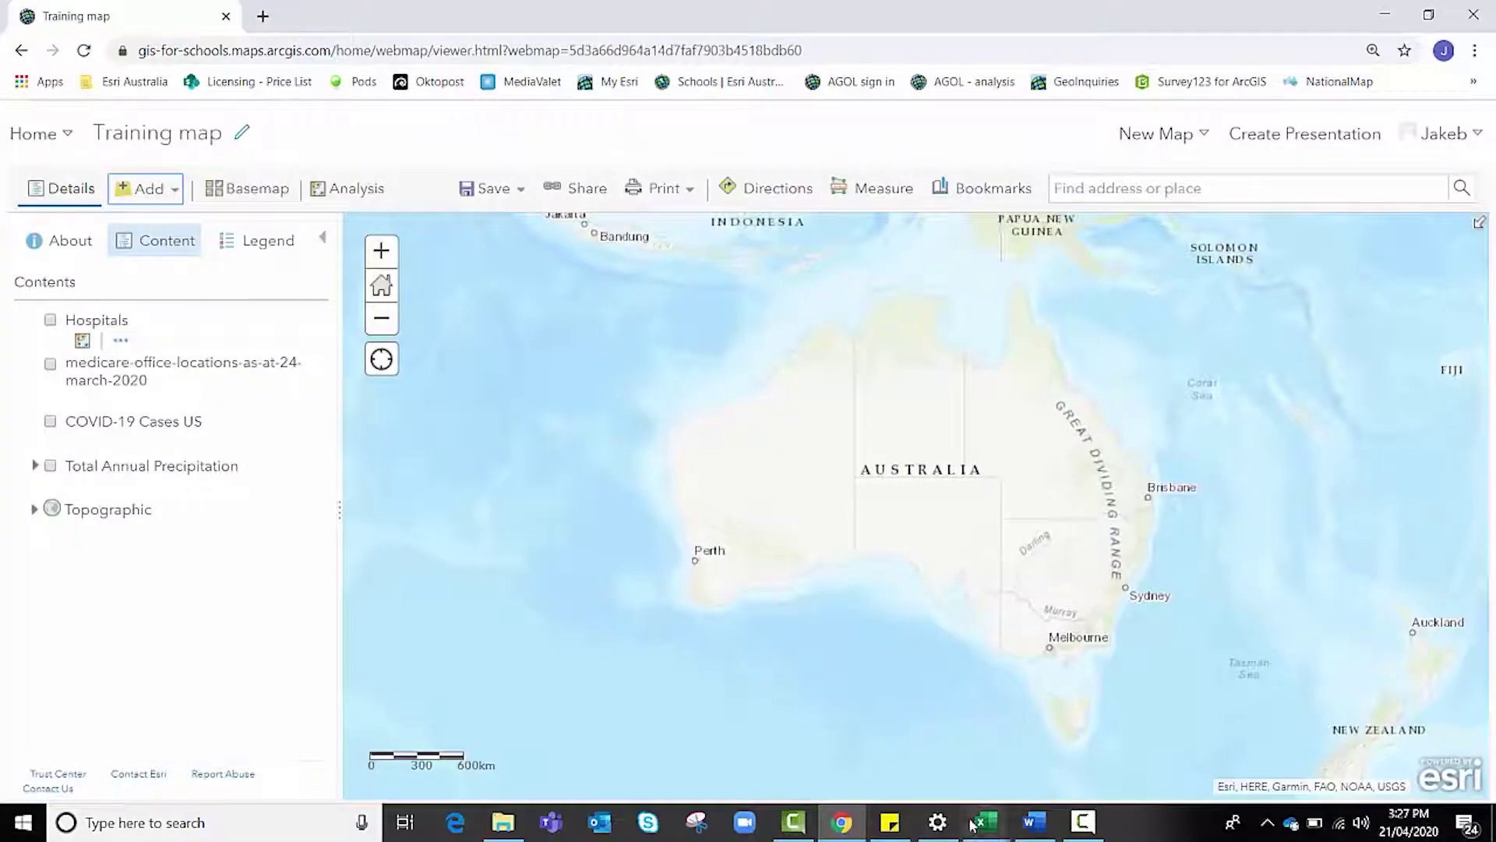
Step: Delete column O, which holds the nine-item ITEMS TO BE CLEANED checklist
{"action": "mouse_move", "coordinate": [986, 822]}
{"action": "left_click", "coordinate": [1048, 730]}
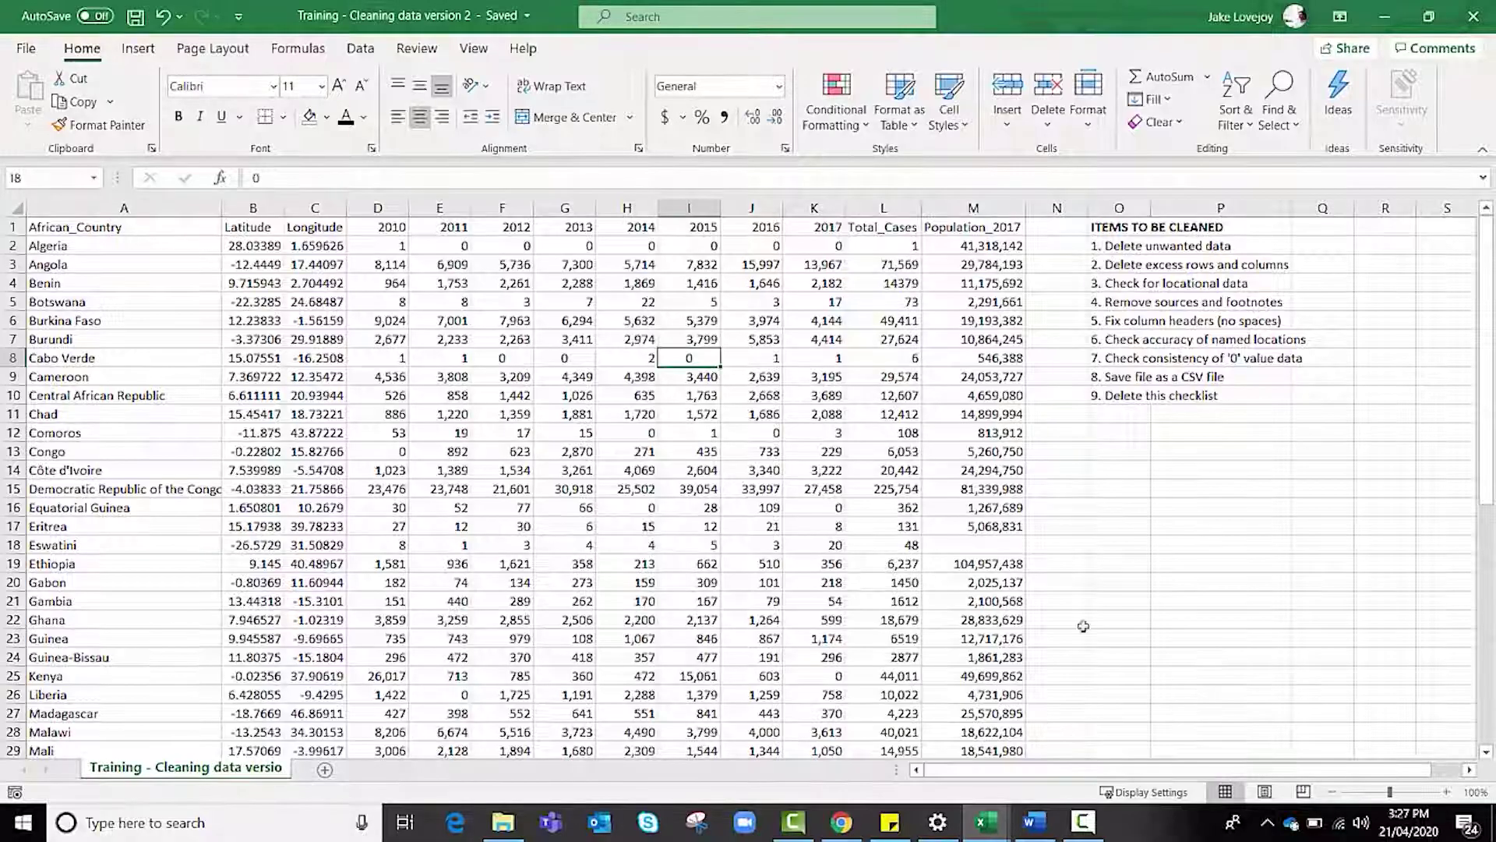
{"action": "left_click", "coordinate": [1116, 394]}
{"action": "left_click_drag", "start_coordinate": [1117, 394], "coordinate": [1120, 225]}
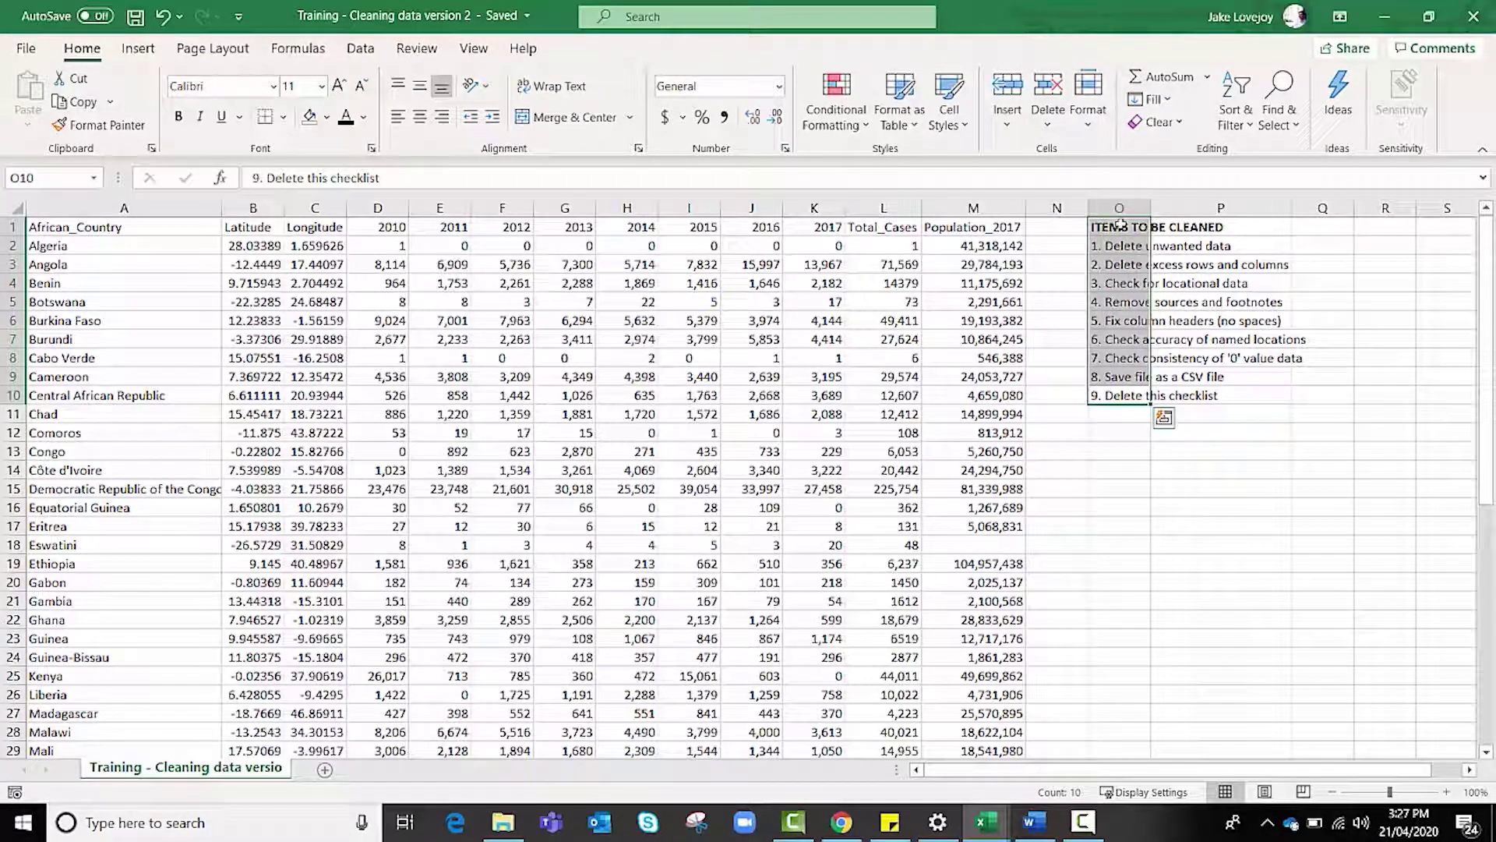
{"action": "left_click", "coordinate": [1120, 225]}
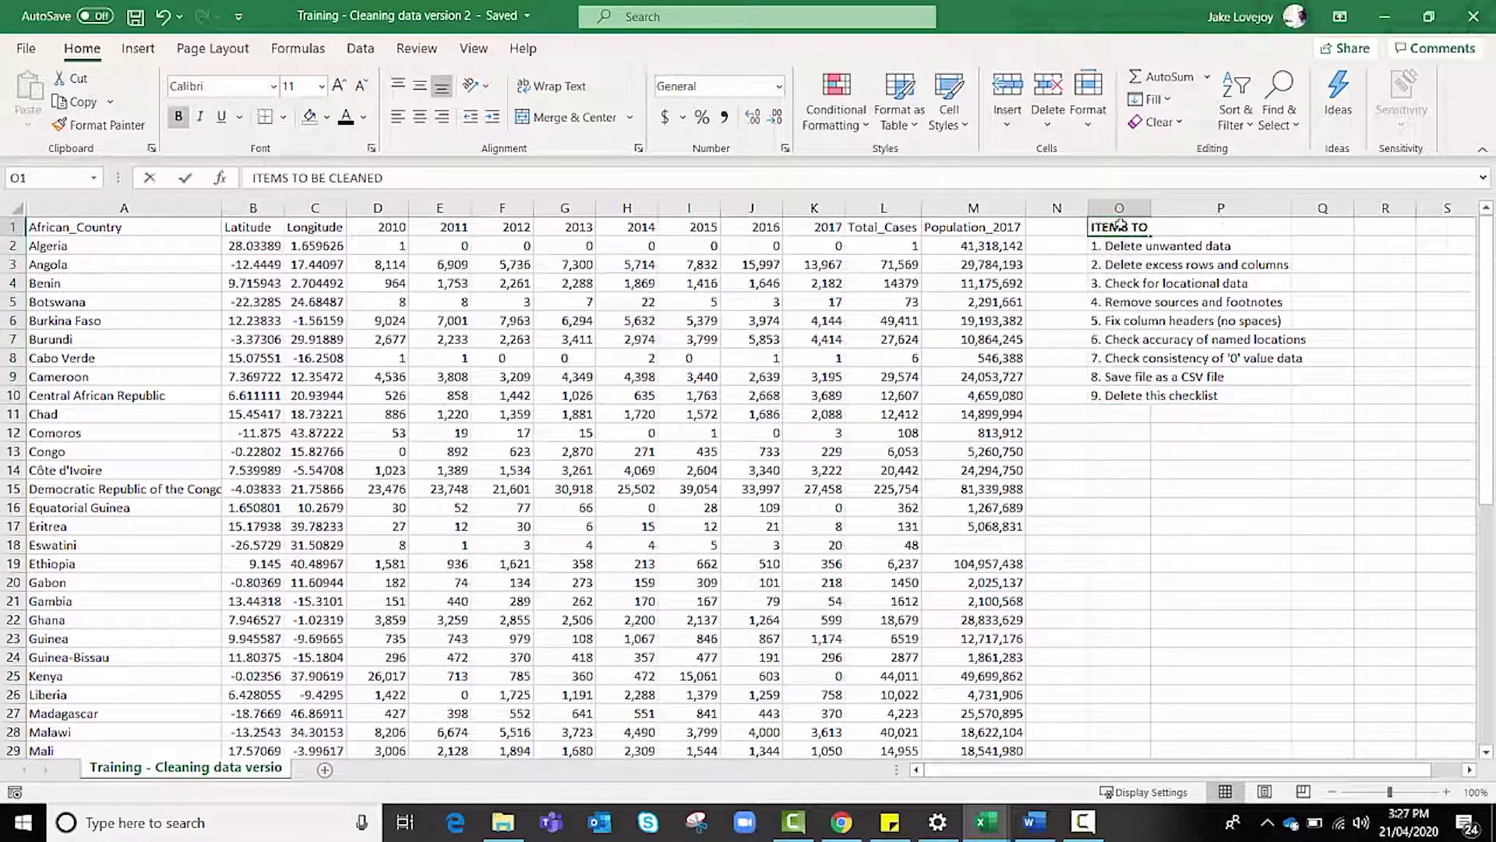
{"action": "left_click", "coordinate": [1113, 207]}
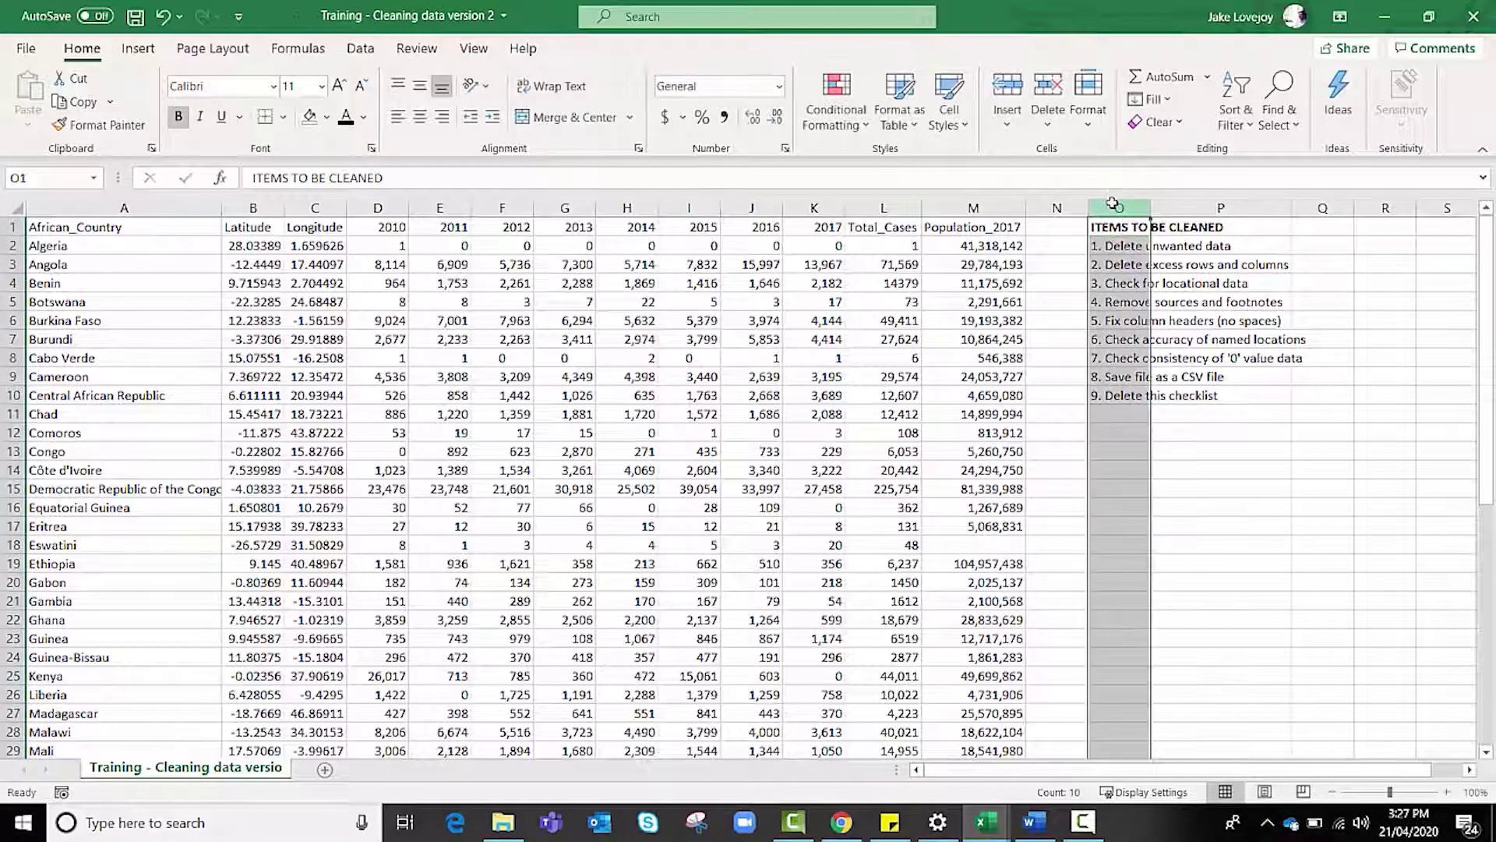
{"action": "right_click", "coordinate": [1114, 206]}
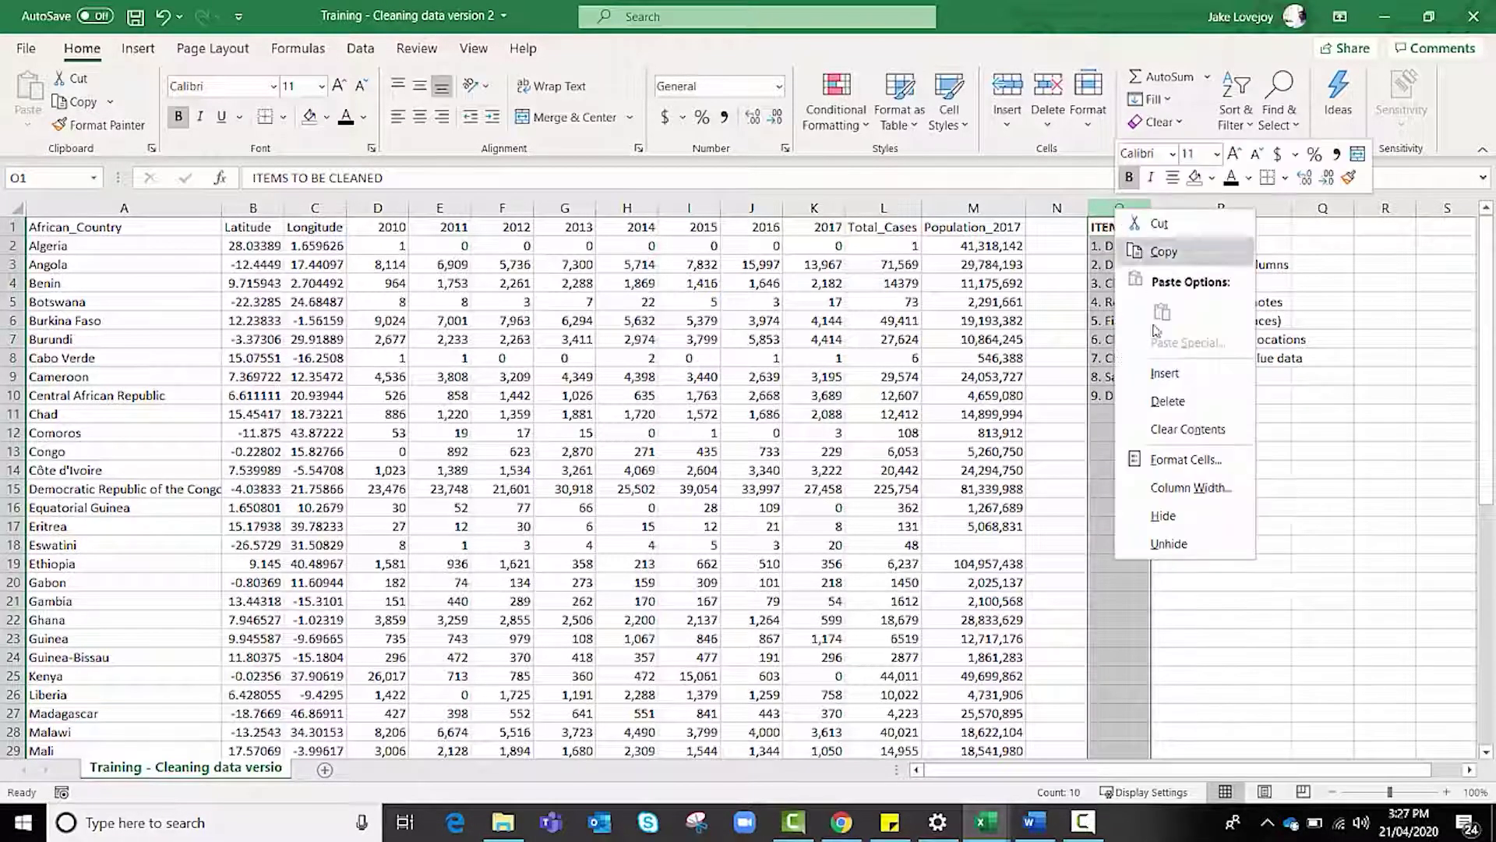
{"action": "left_click", "coordinate": [1177, 400]}
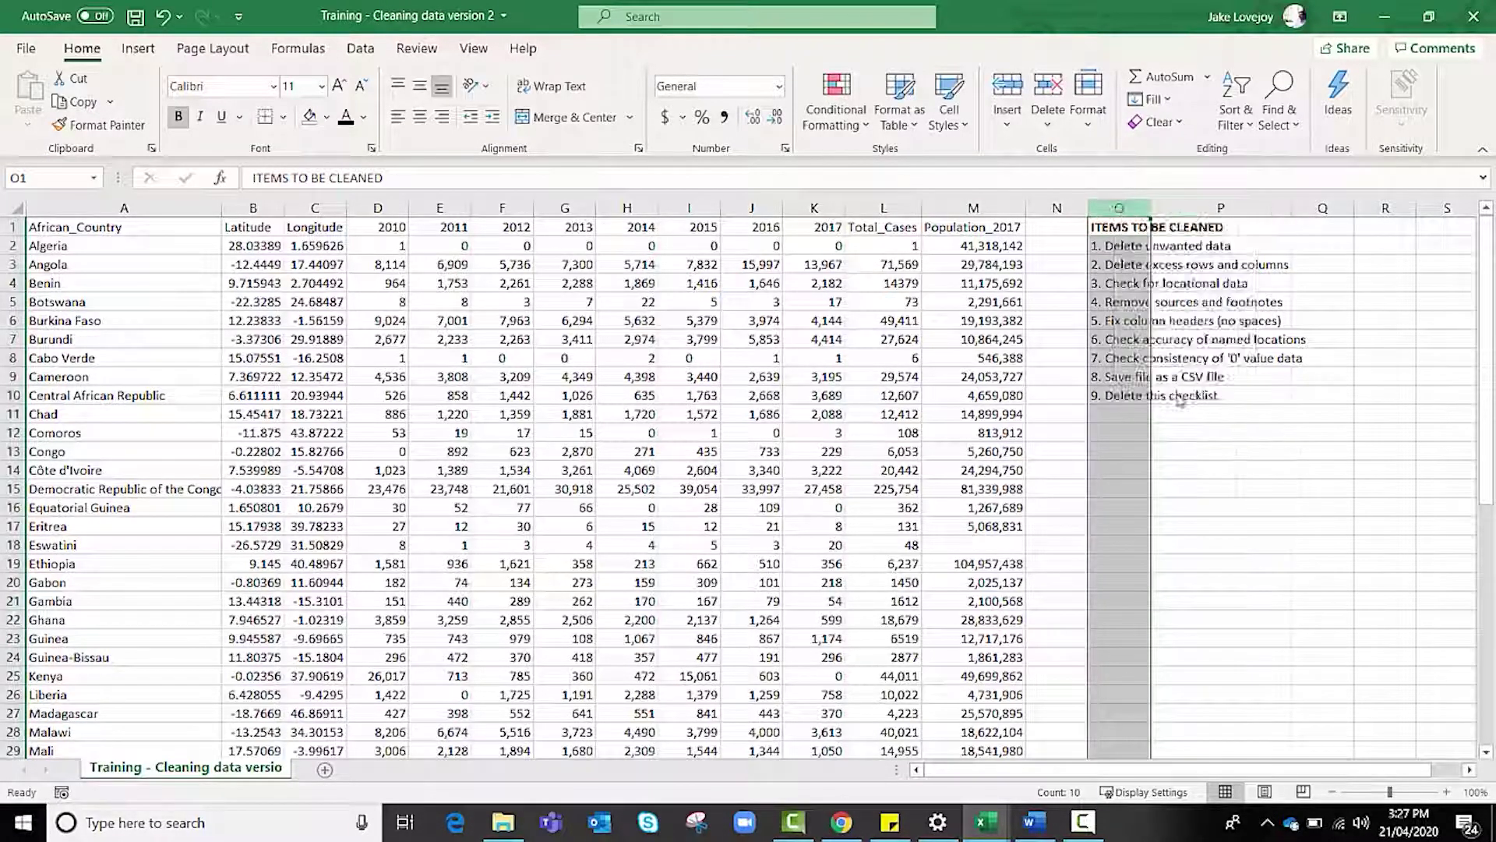
{"action": "left_click", "coordinate": [1067, 364]}
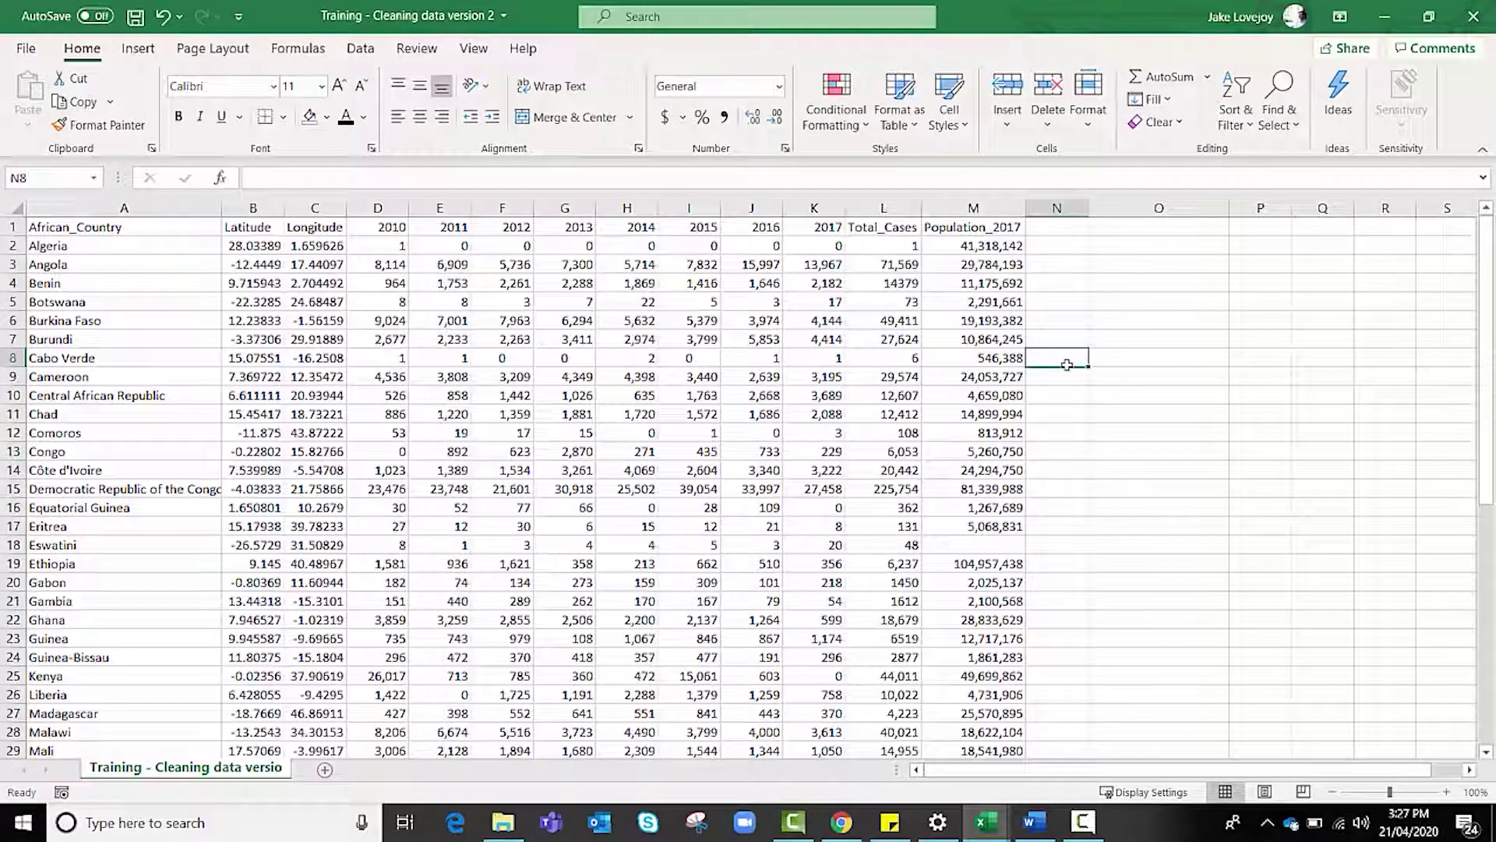